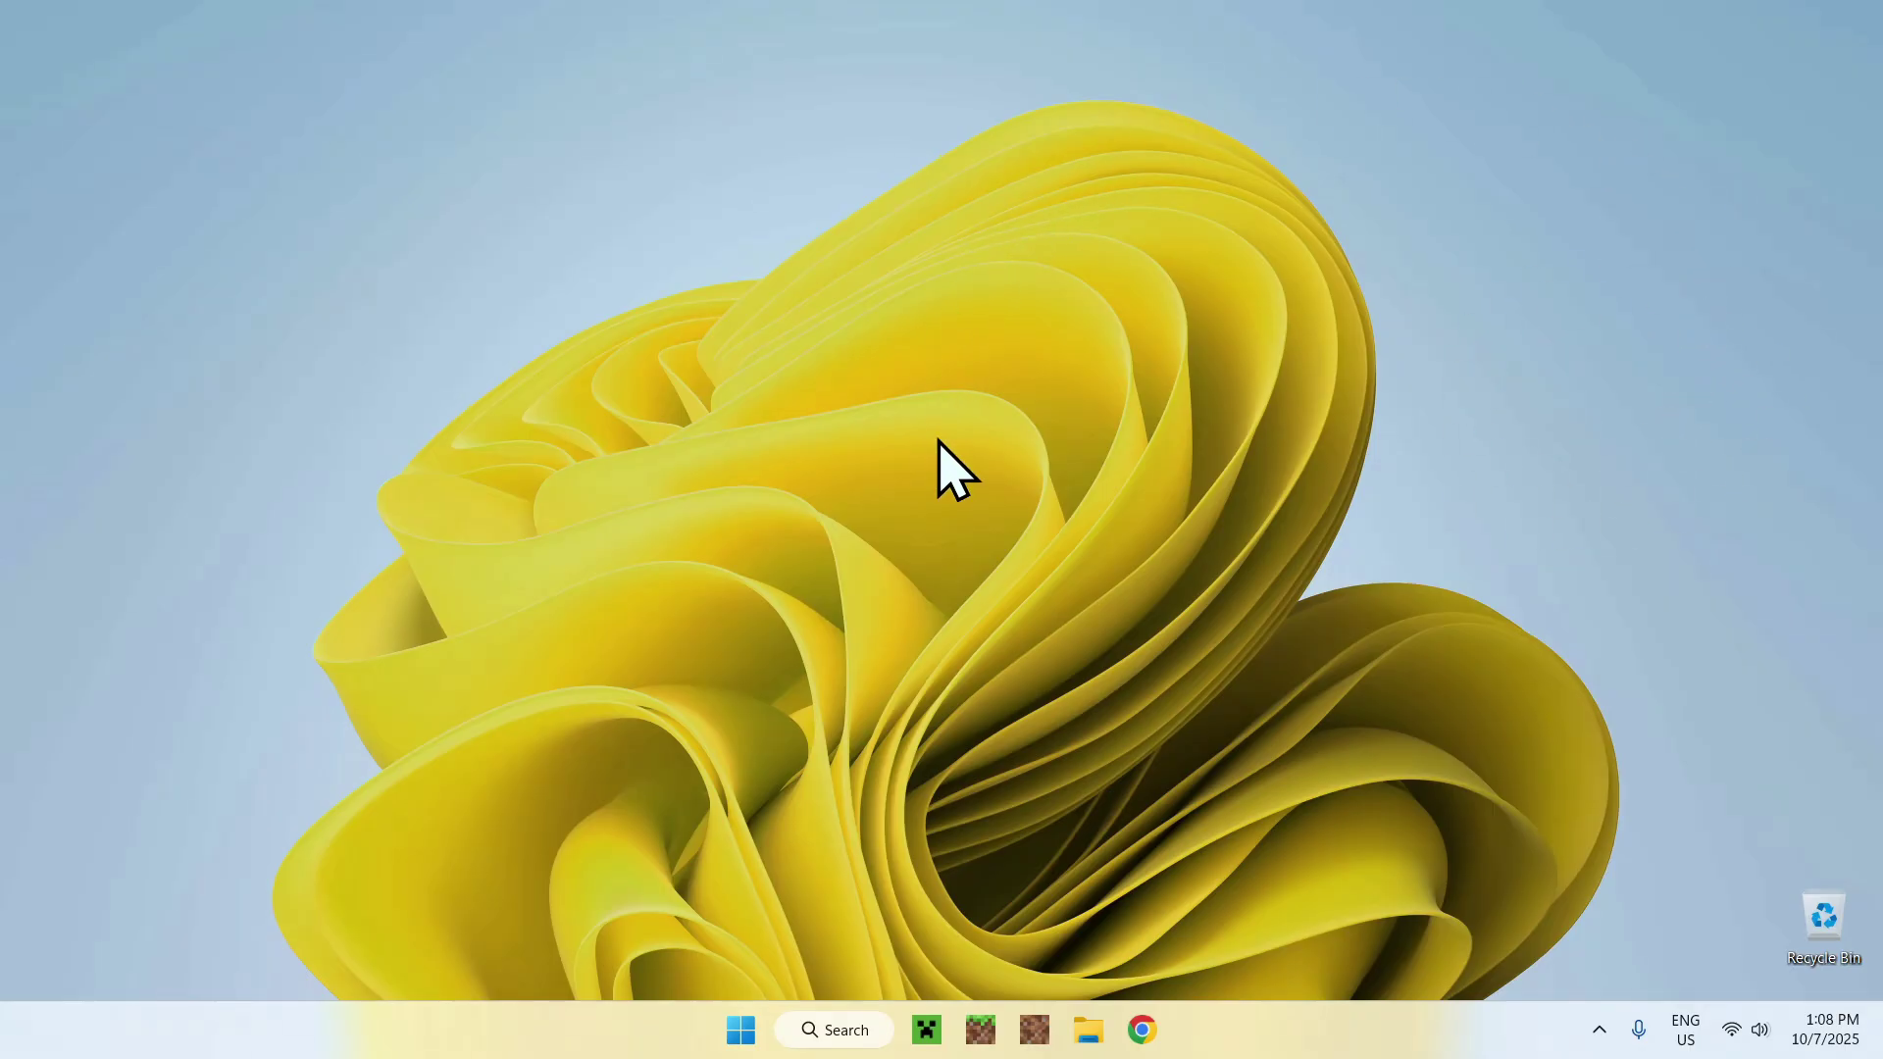
Step: Launch Chrome from the taskbar onto a new Google tab
click(1143, 1029)
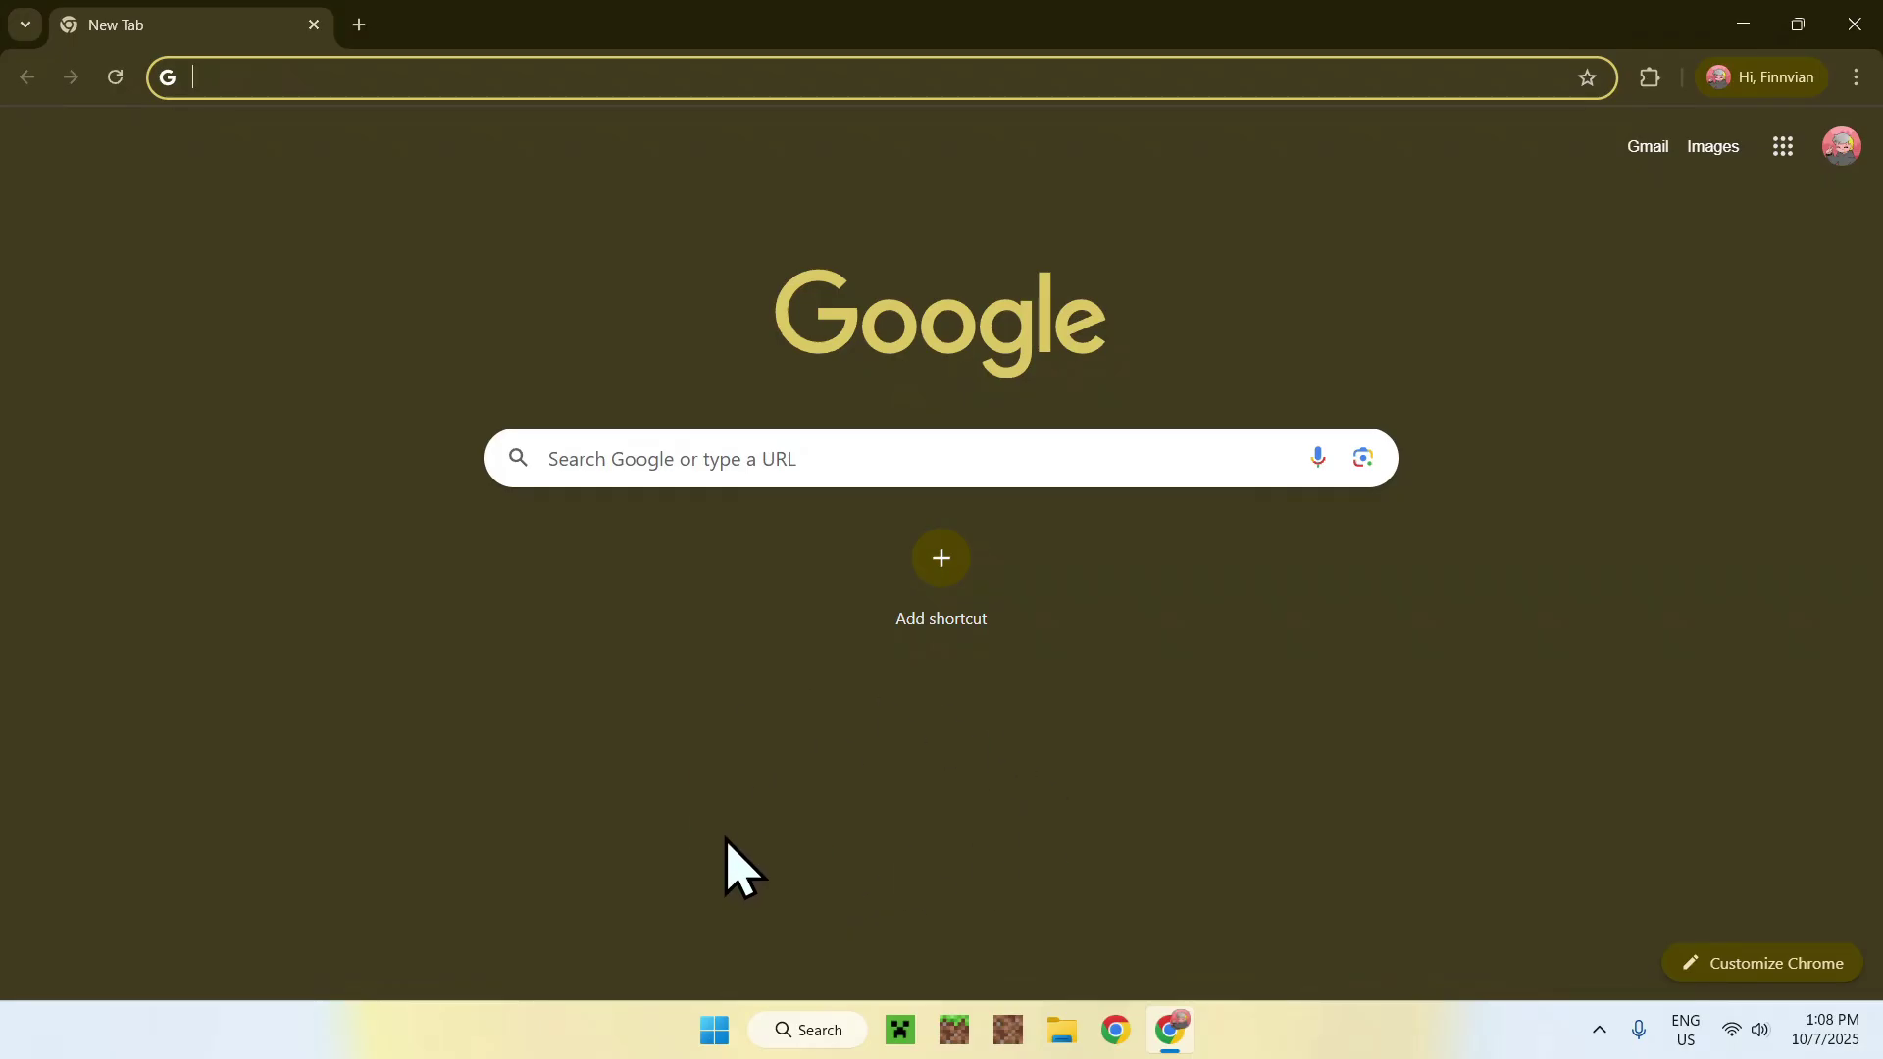
Step: Search Google for 'Modrinth' and open the modrinth.com homepage from the results
click(937, 458)
text(Modrinth)
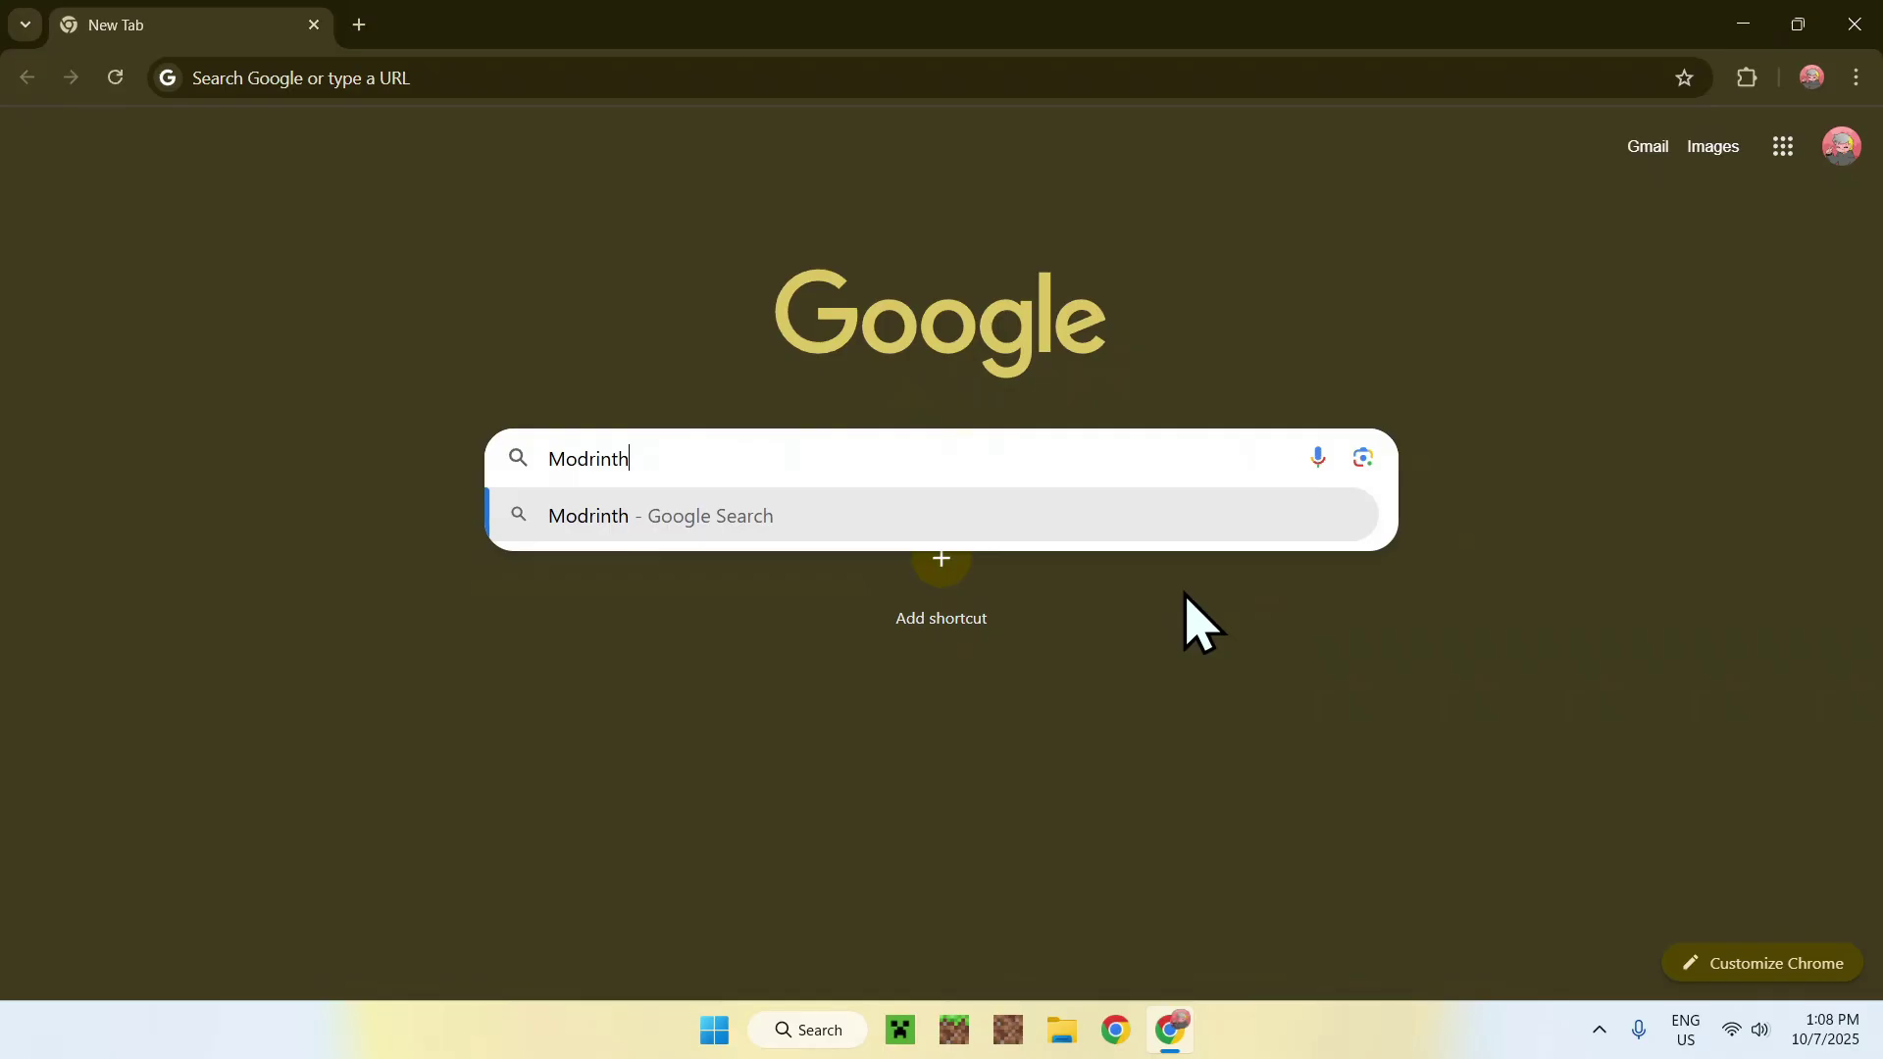
key(Return)
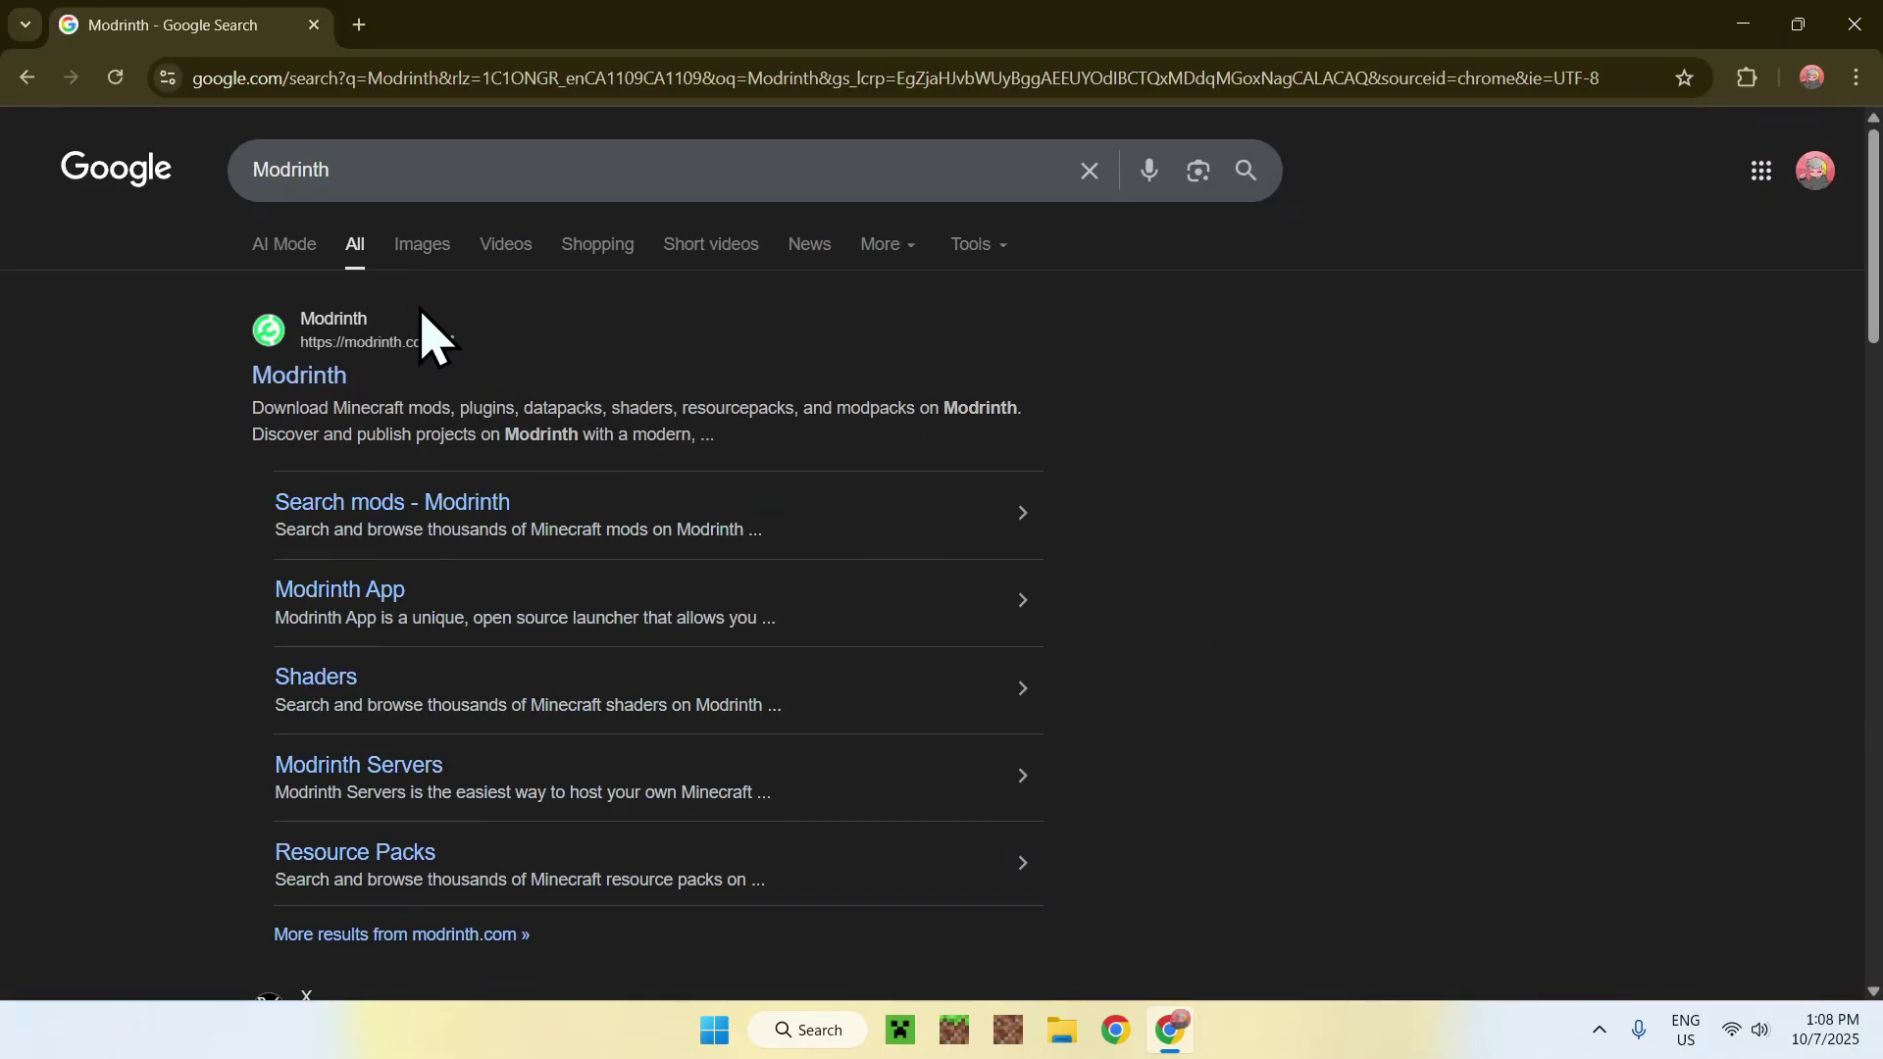
click(300, 380)
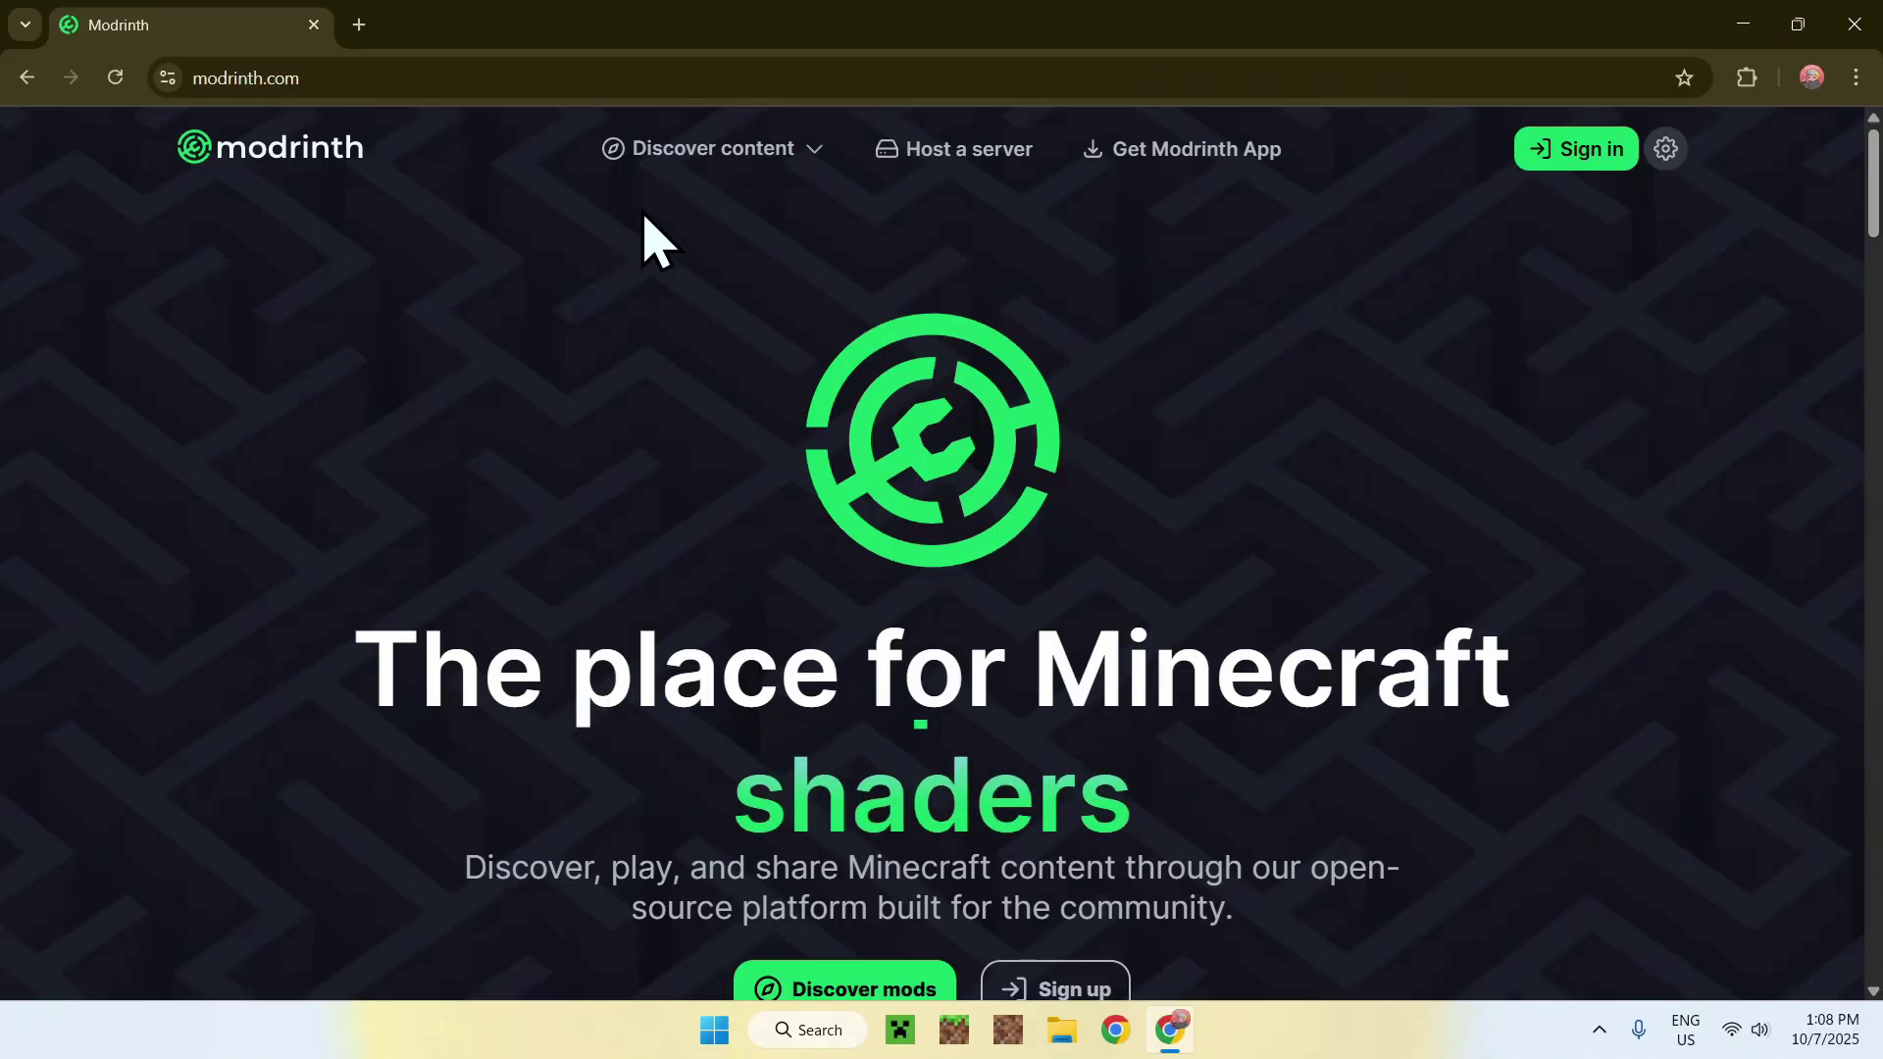
mouse_move(706, 171)
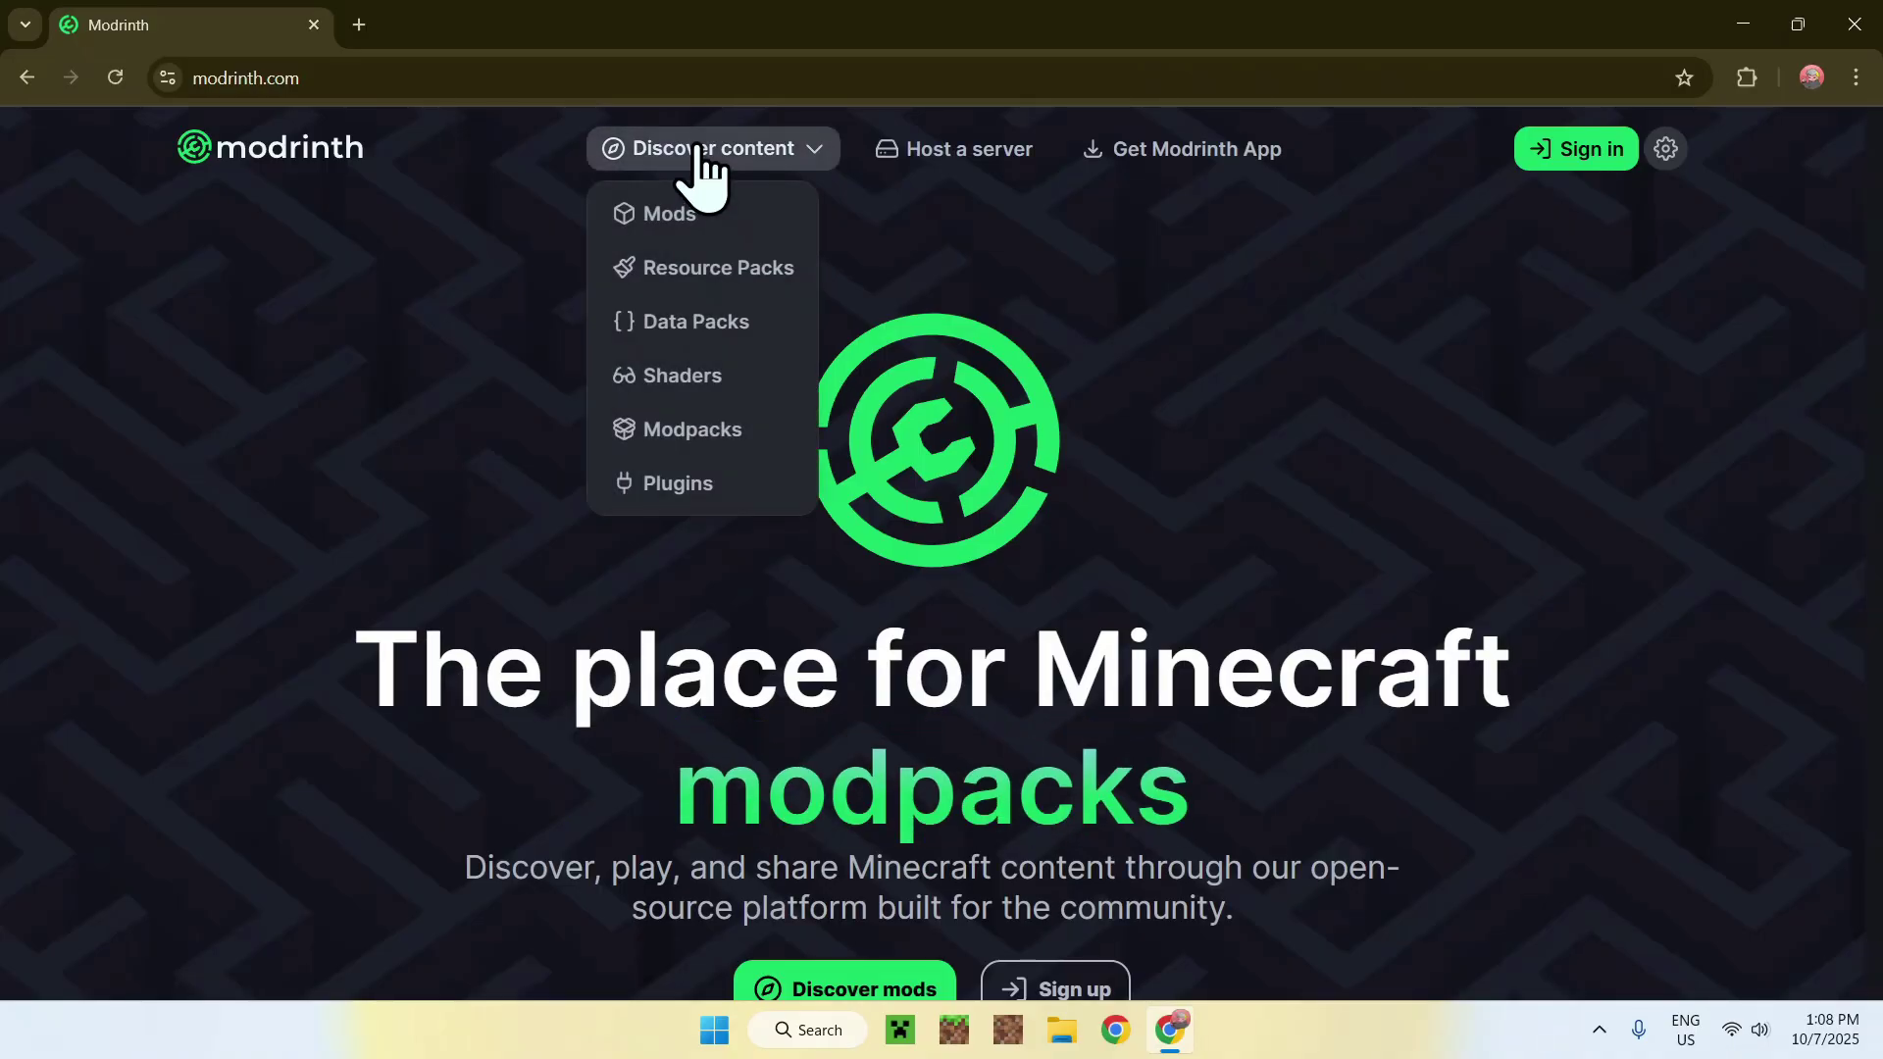
Step: Browse Modrinth's Shaders catalogue and open the BSL Shaders project page
click(758, 382)
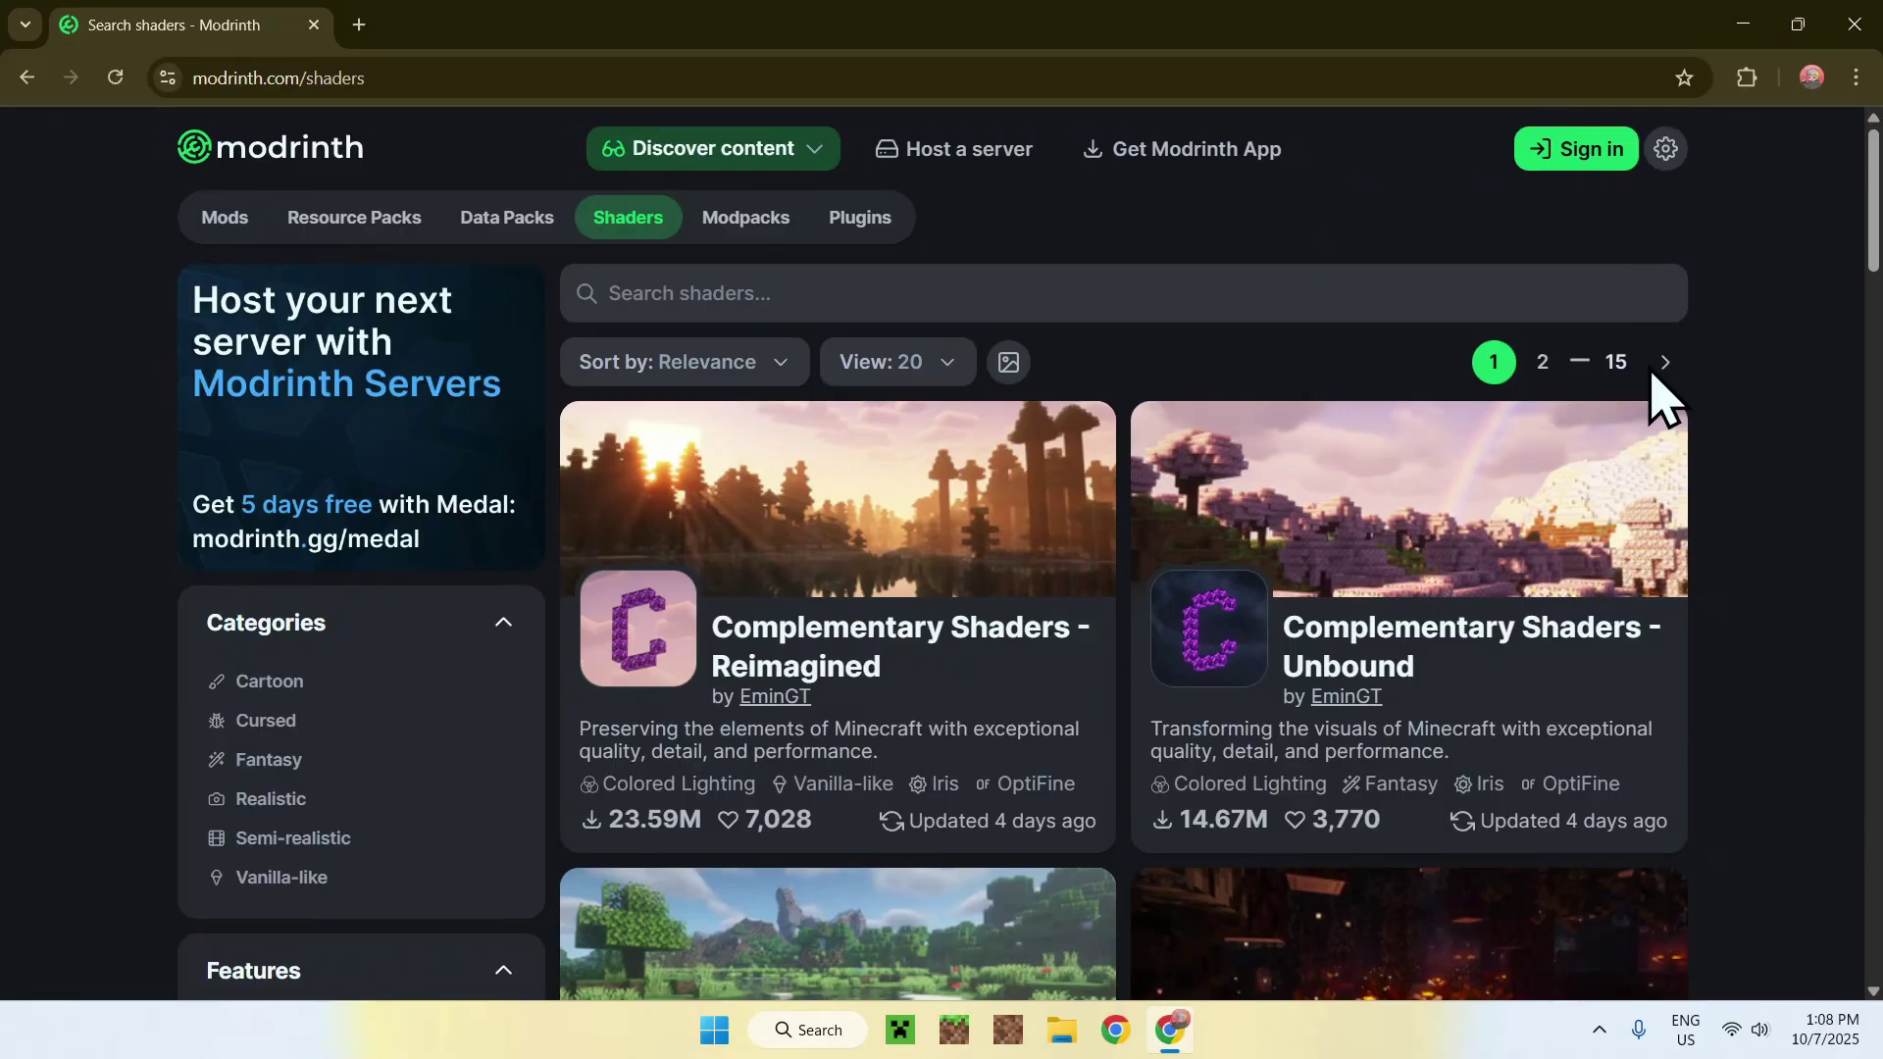
scroll(1711, 378, down, 10)
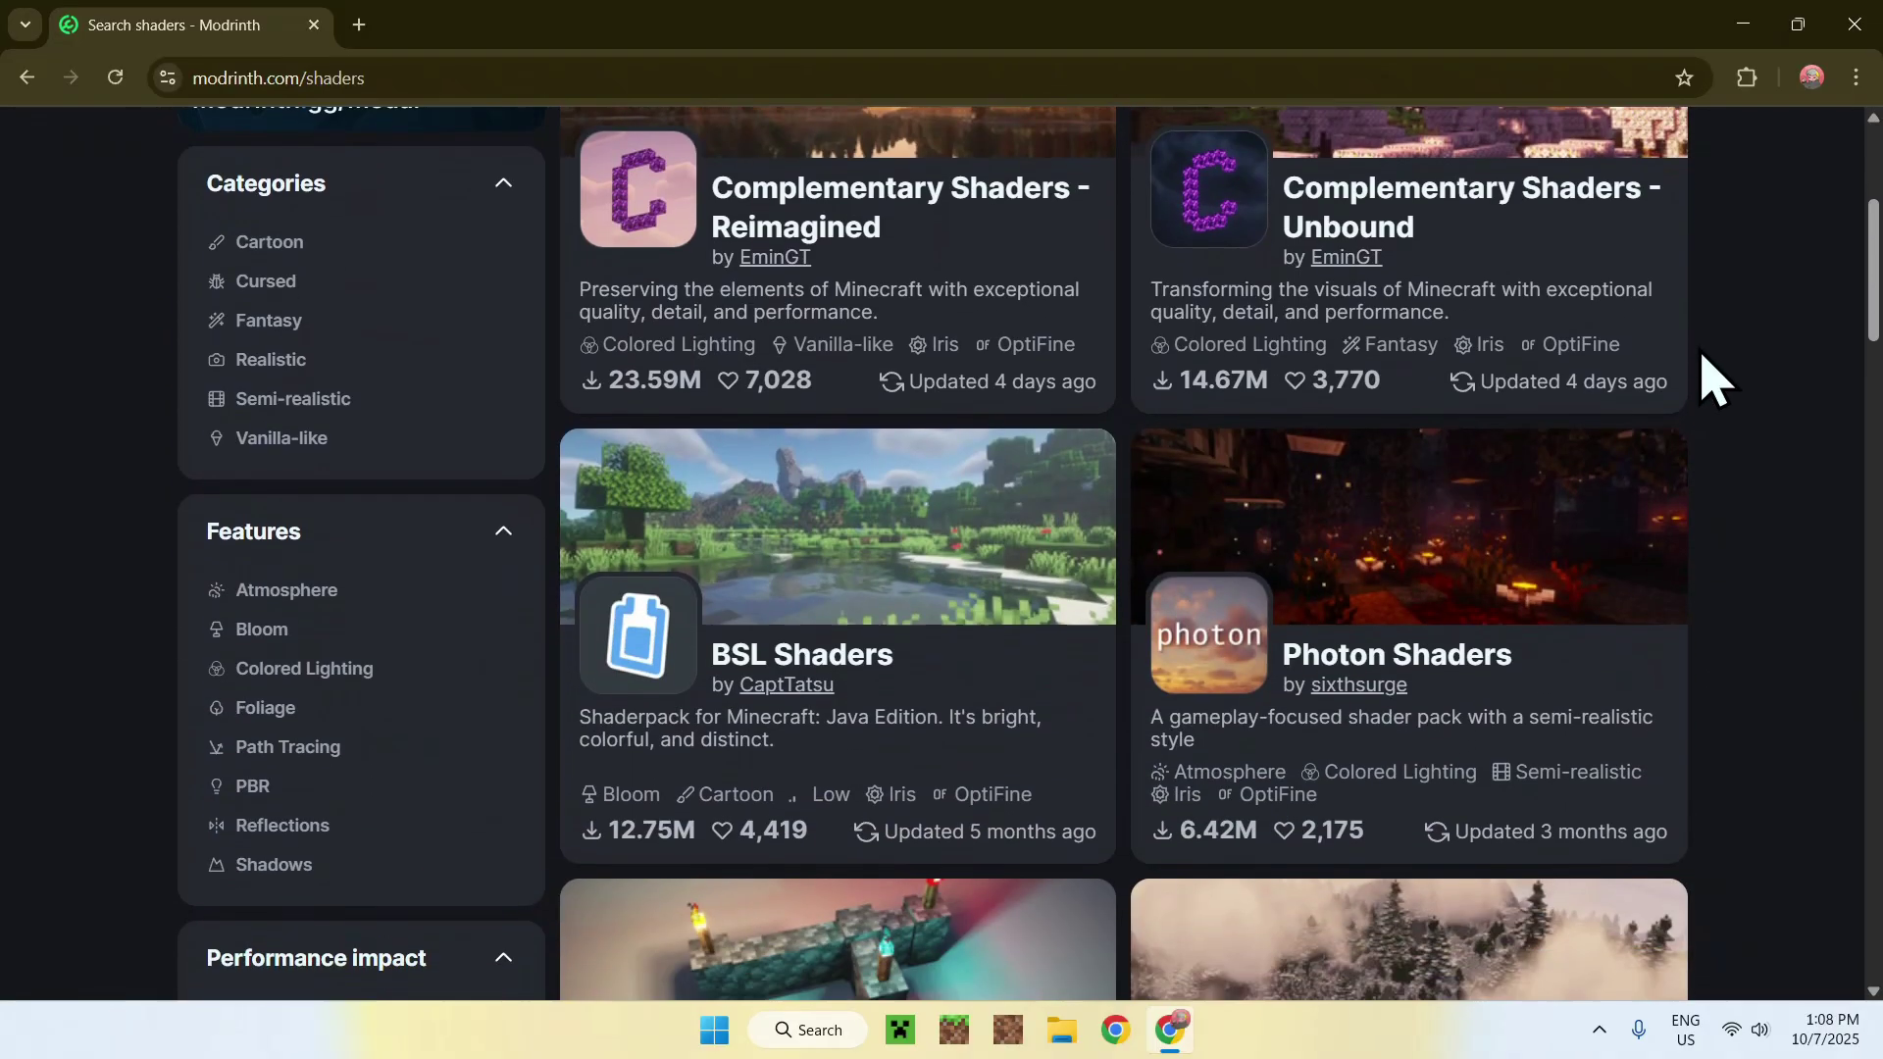
scroll(1712, 377, down, 11)
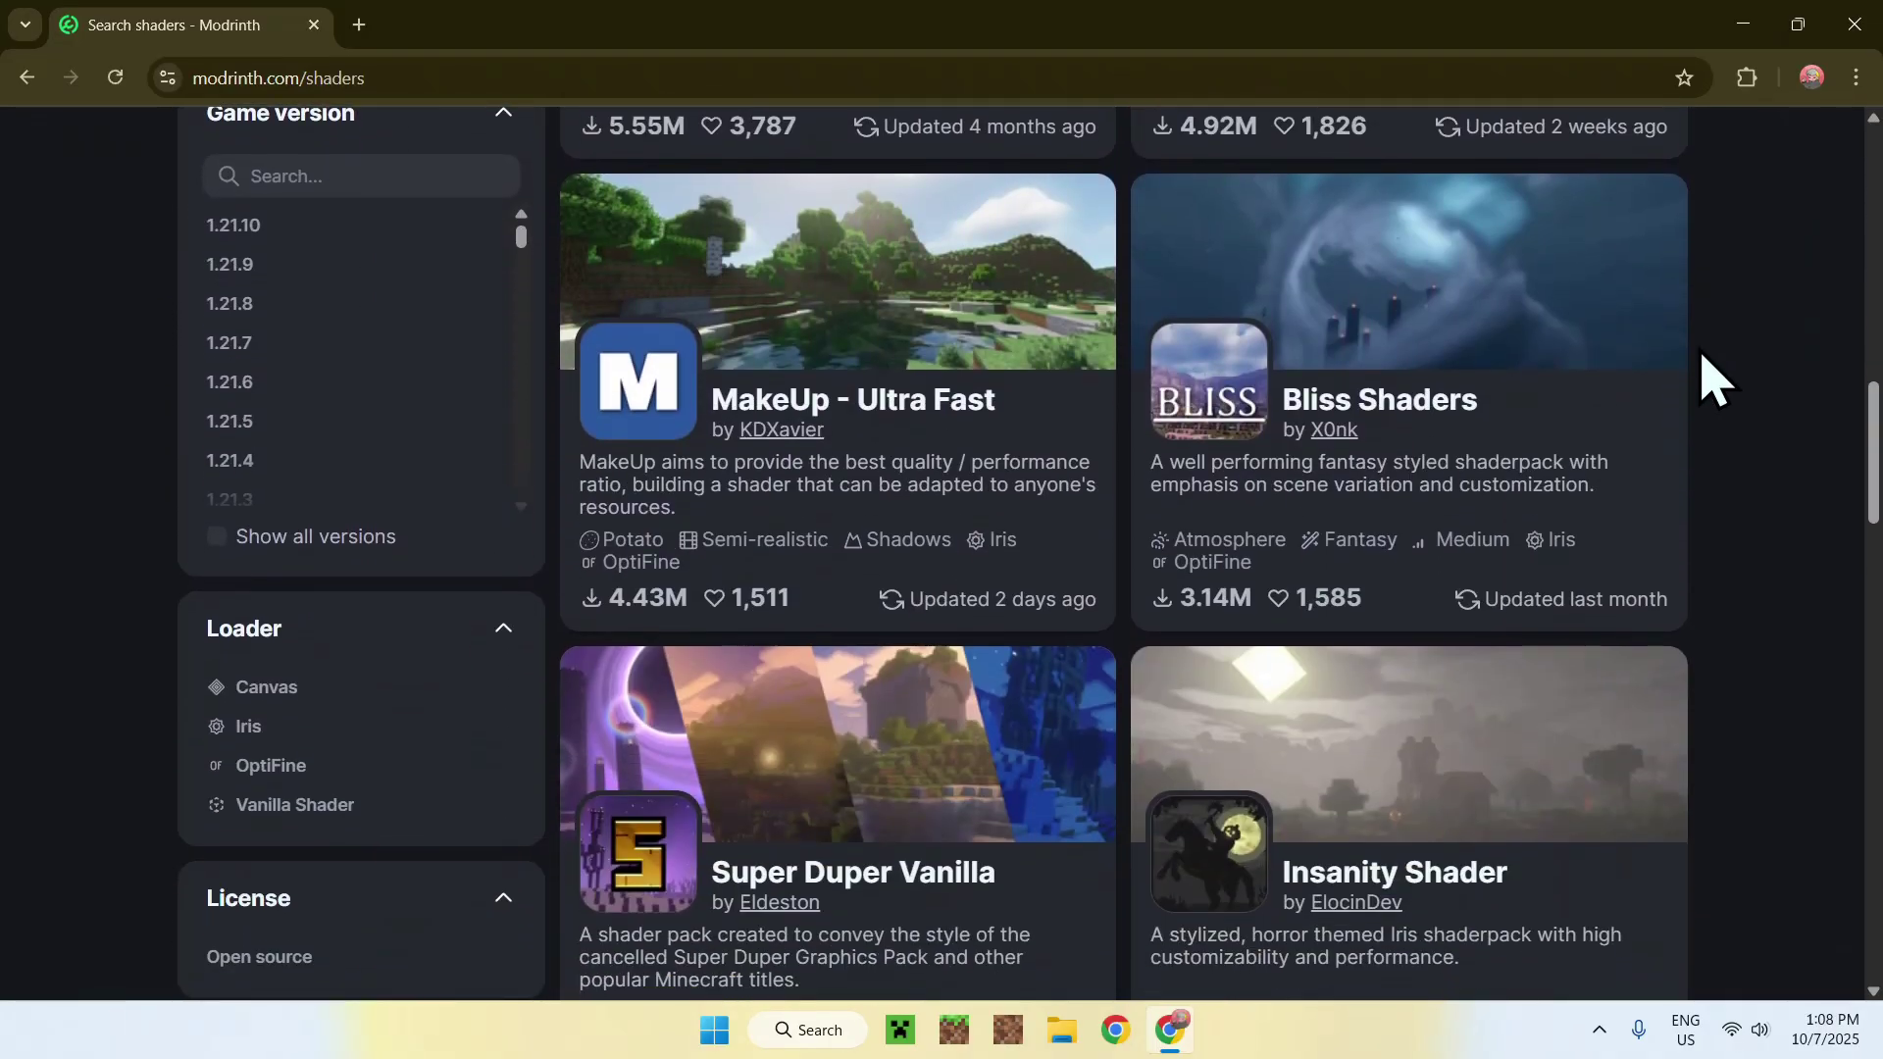
scroll(1712, 378, down, 6)
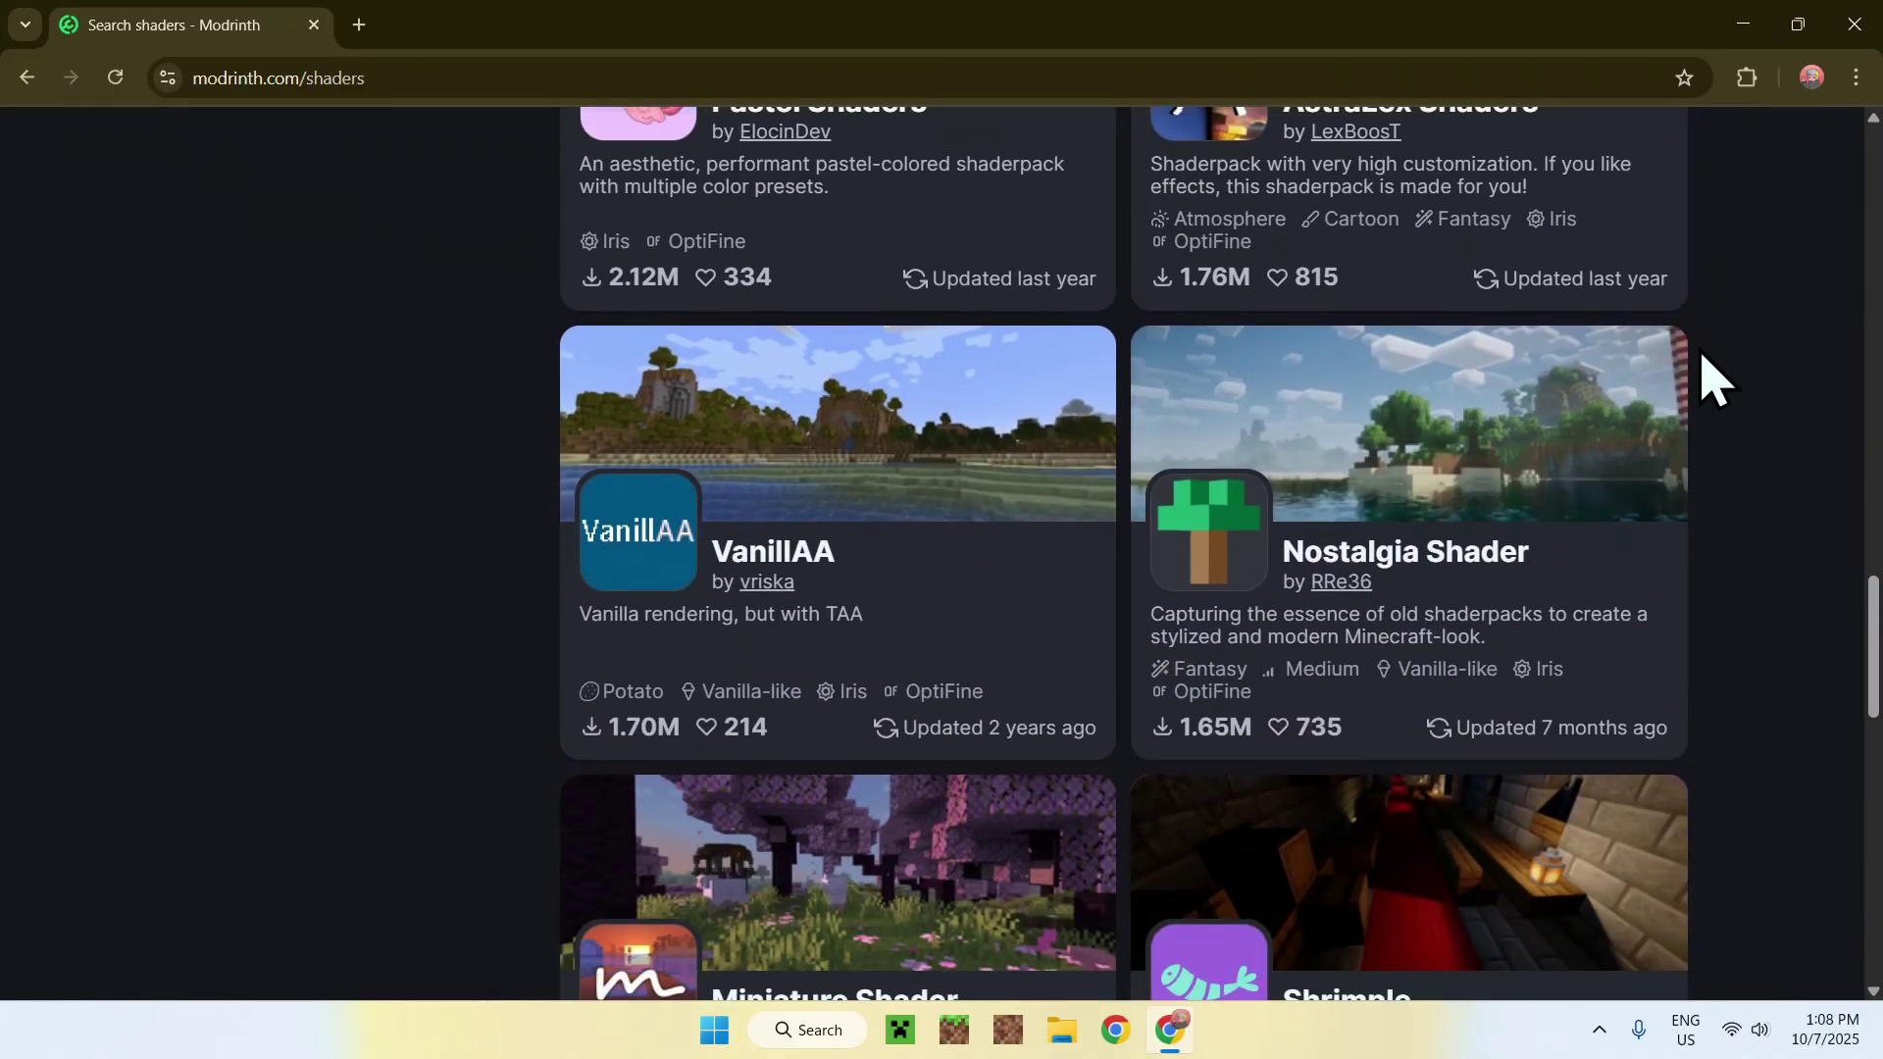
scroll(1715, 378, up, 8)
scroll(1715, 378, up, 15)
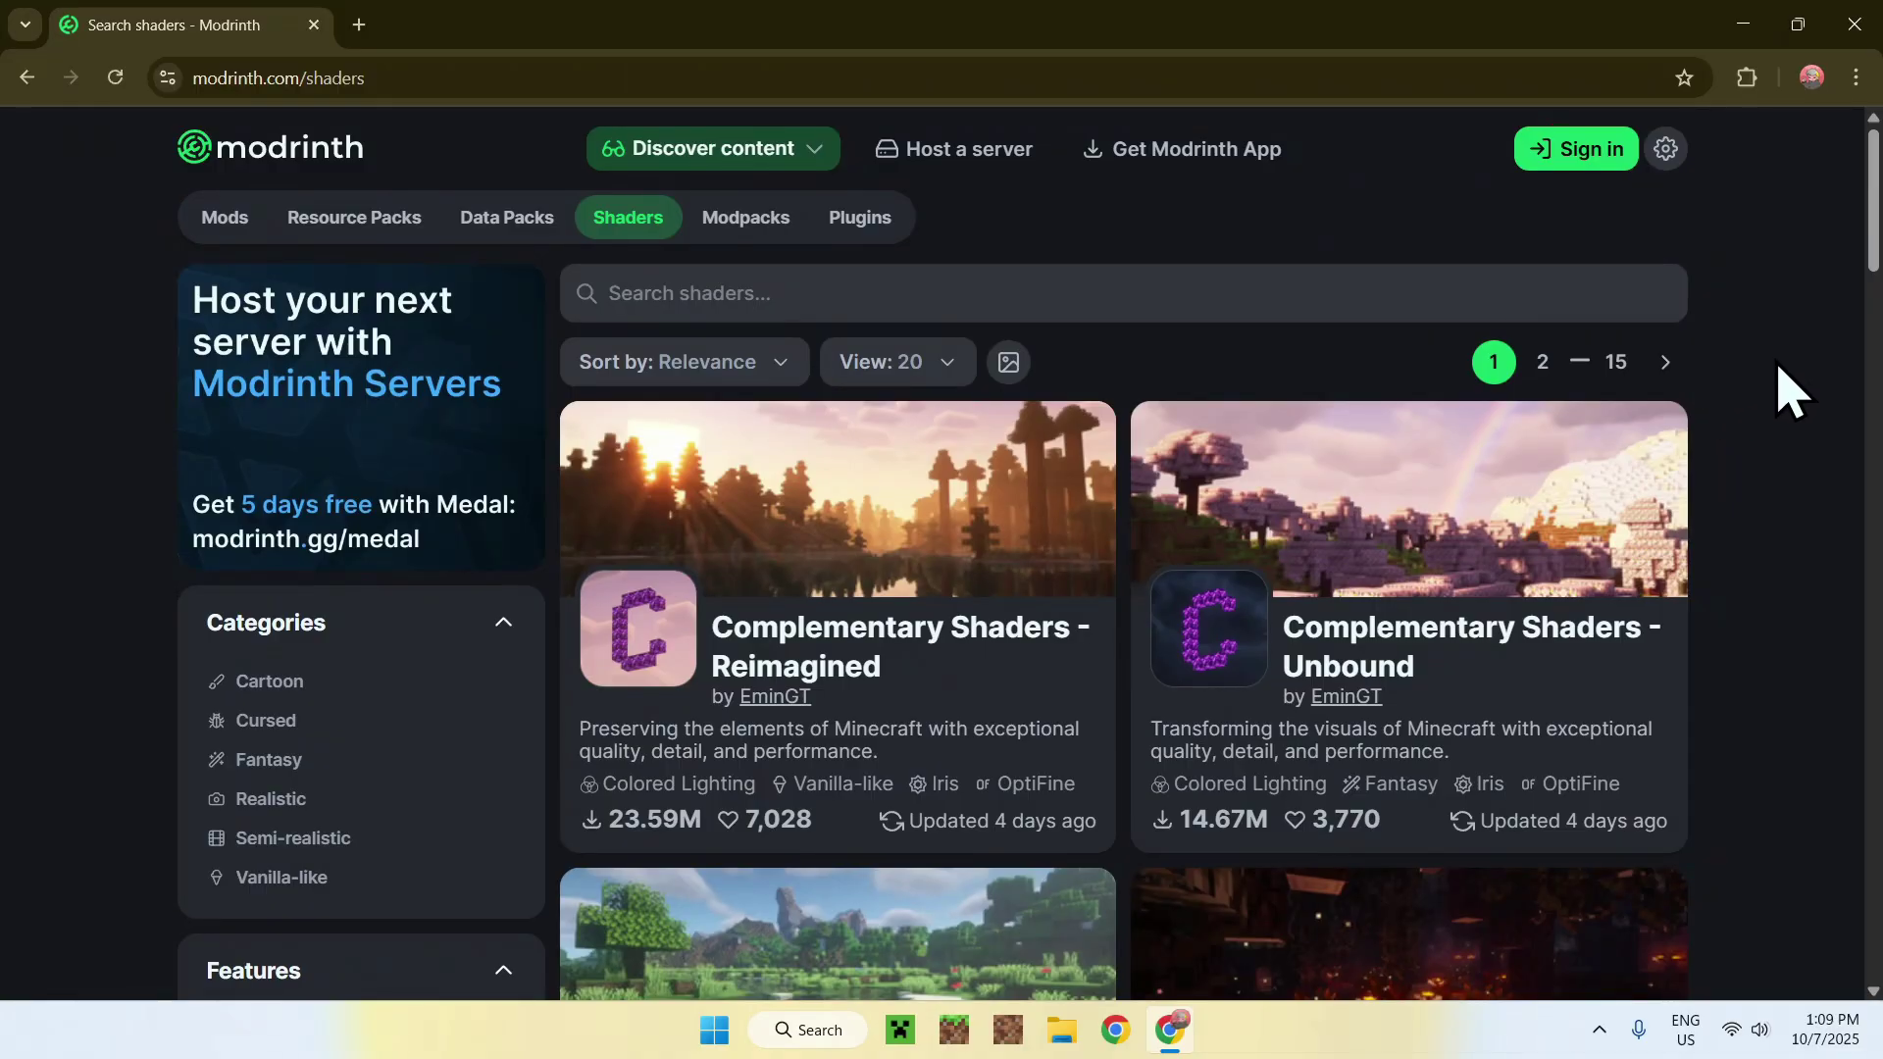
scroll(1790, 392, down, 5)
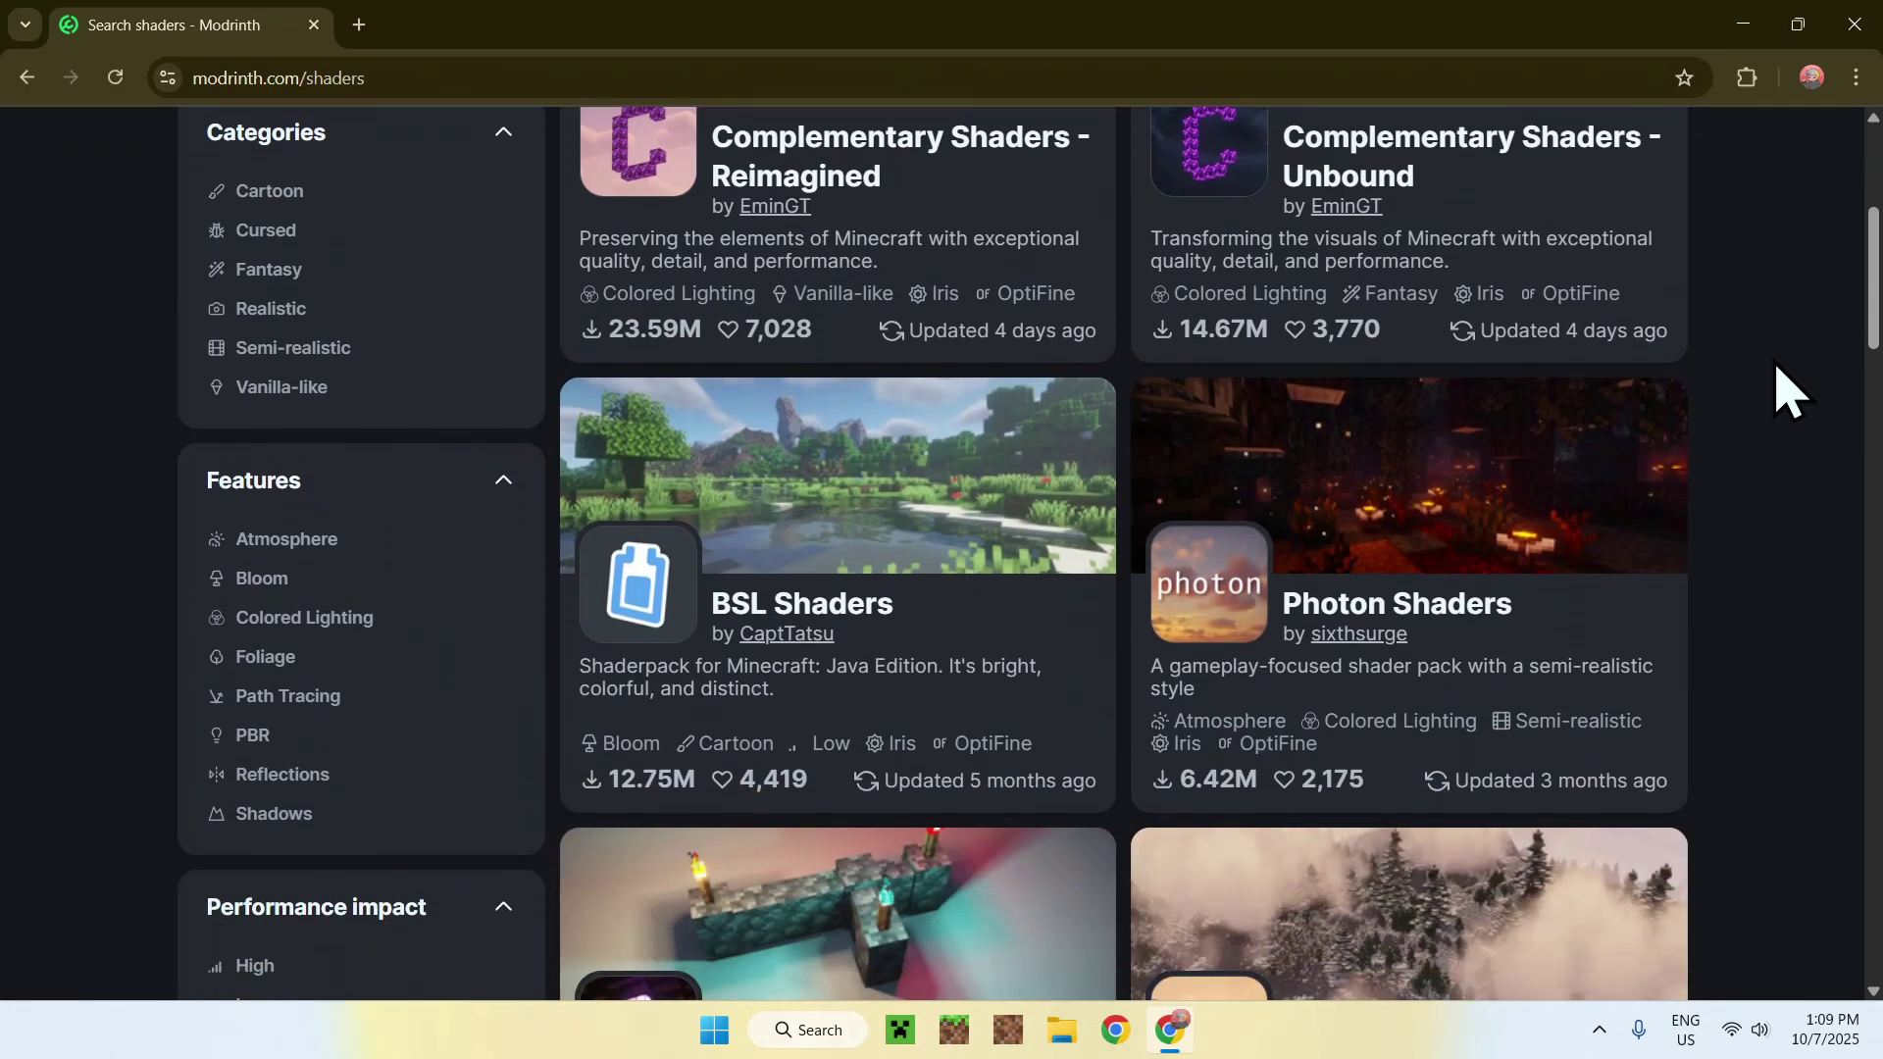
click(785, 628)
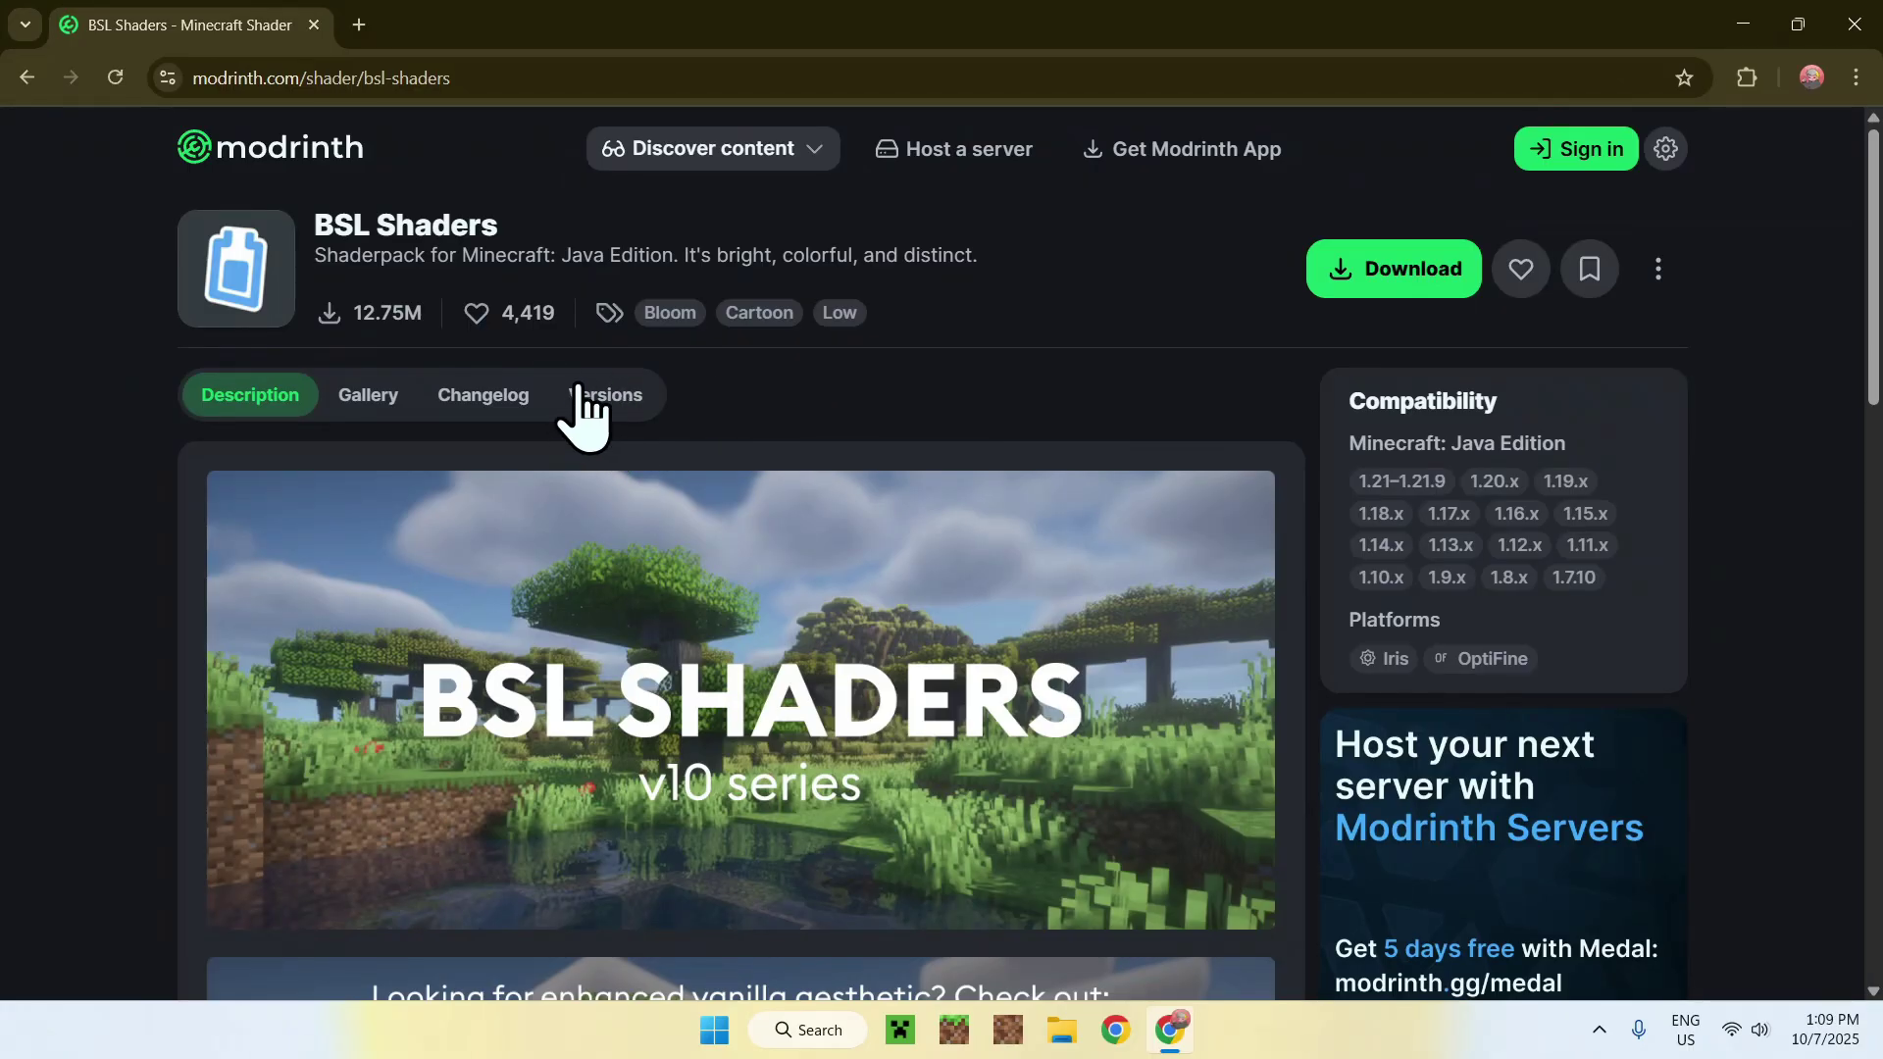
Step: Download BSL Shaders version 10.0 as BSL_v10.0.zip from the Versions list
click(596, 407)
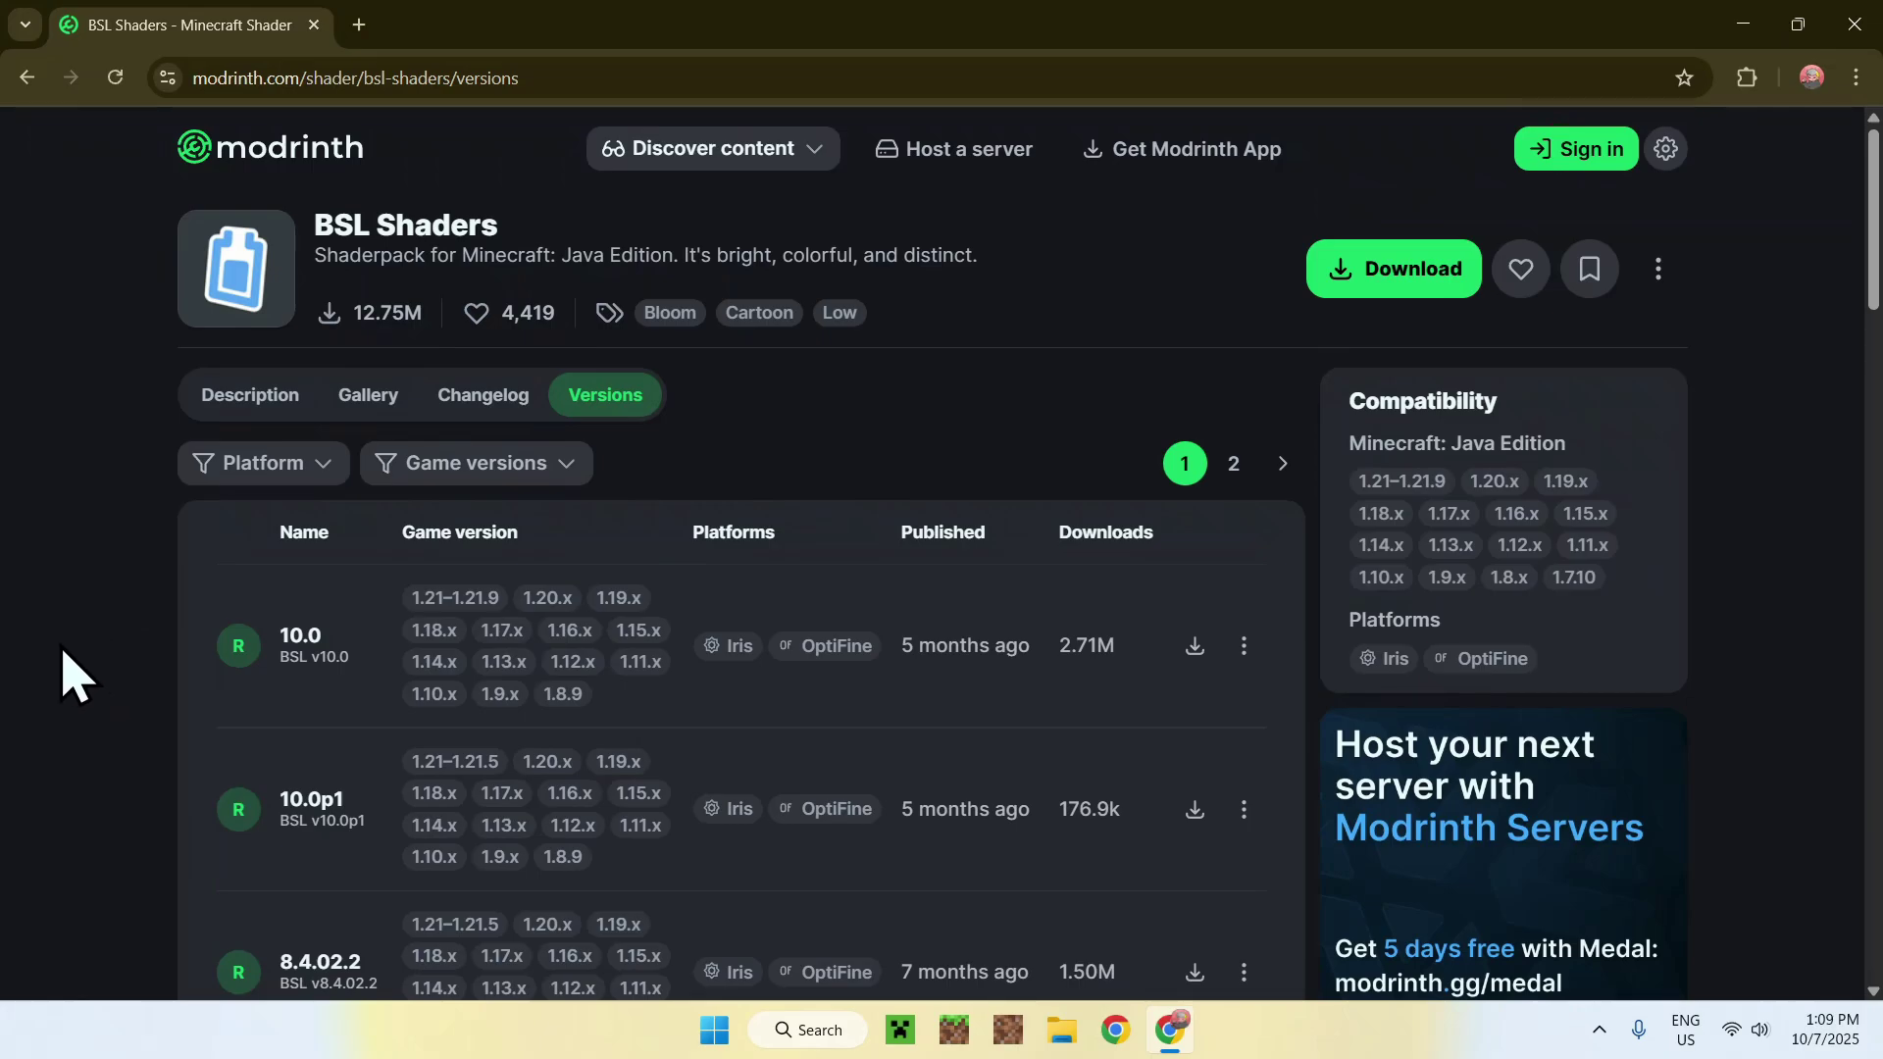
click(1194, 647)
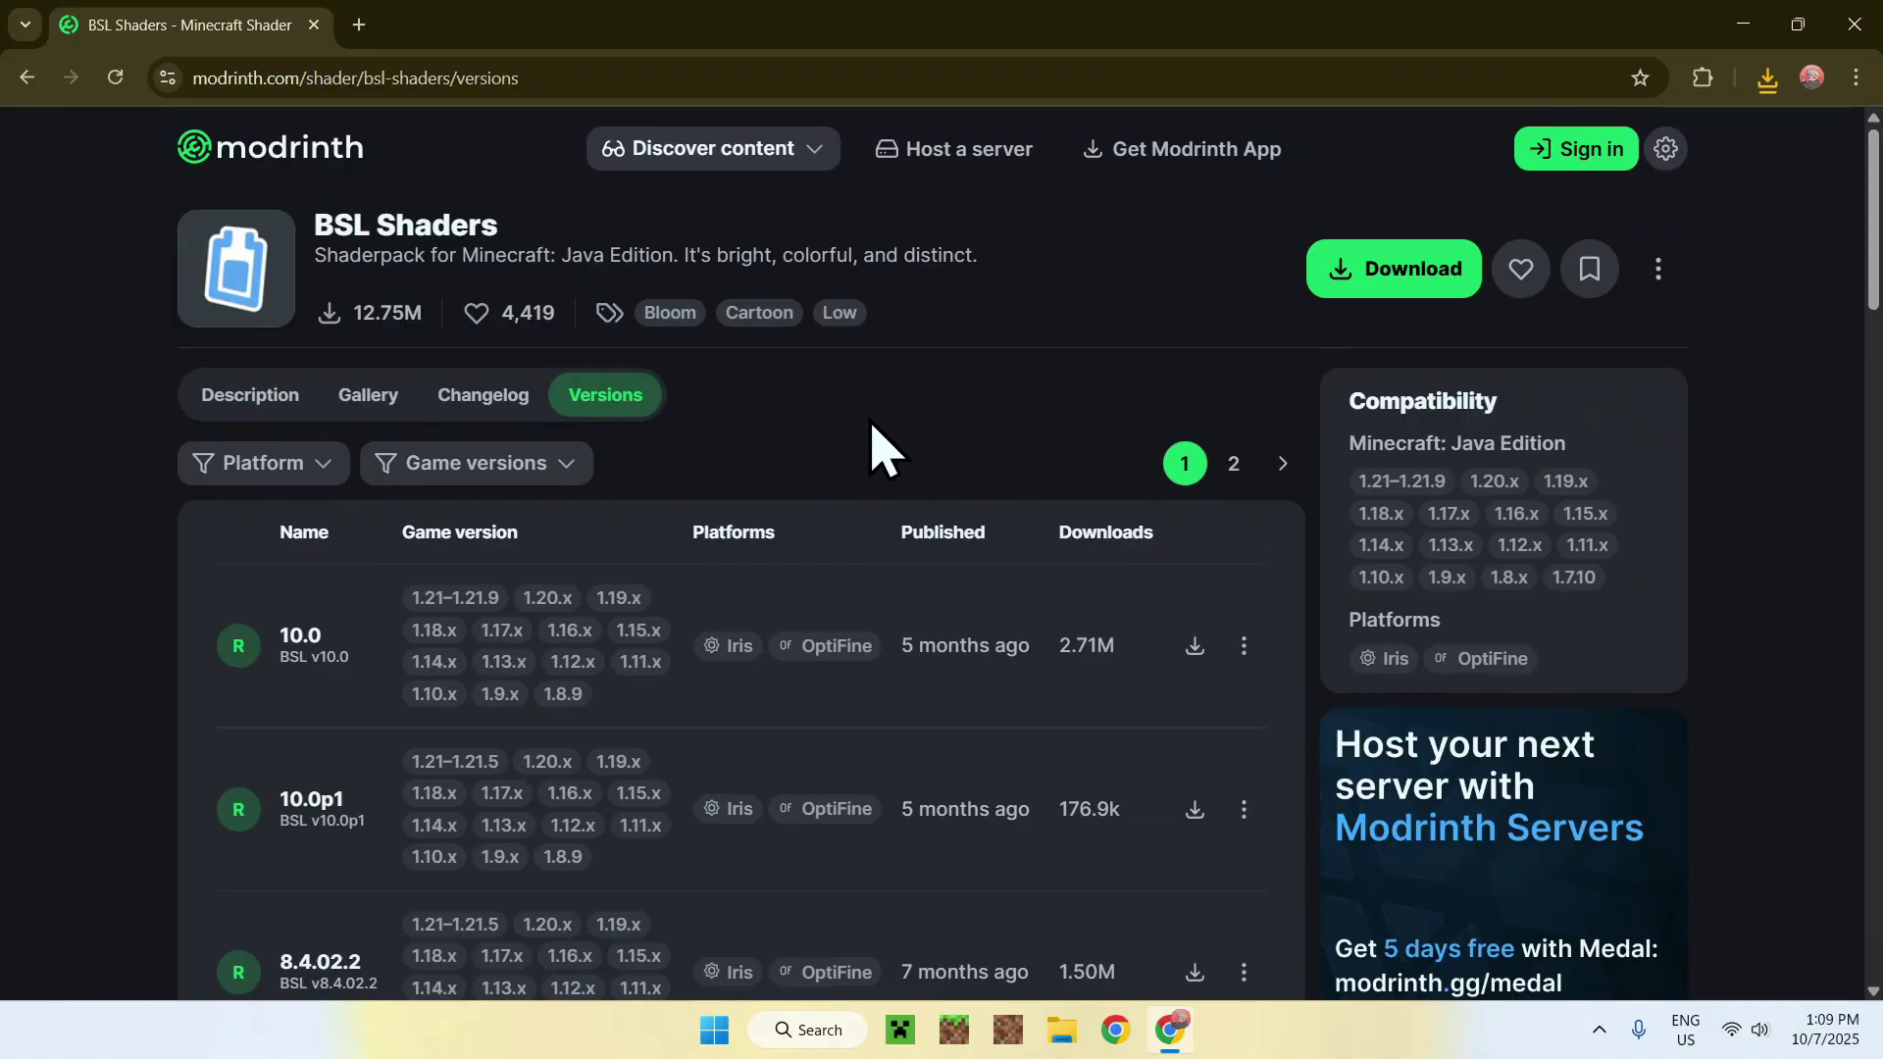
Step: In a new tab, search Google for 'Iris Shaders' and open irisshaders.dev
click(359, 24)
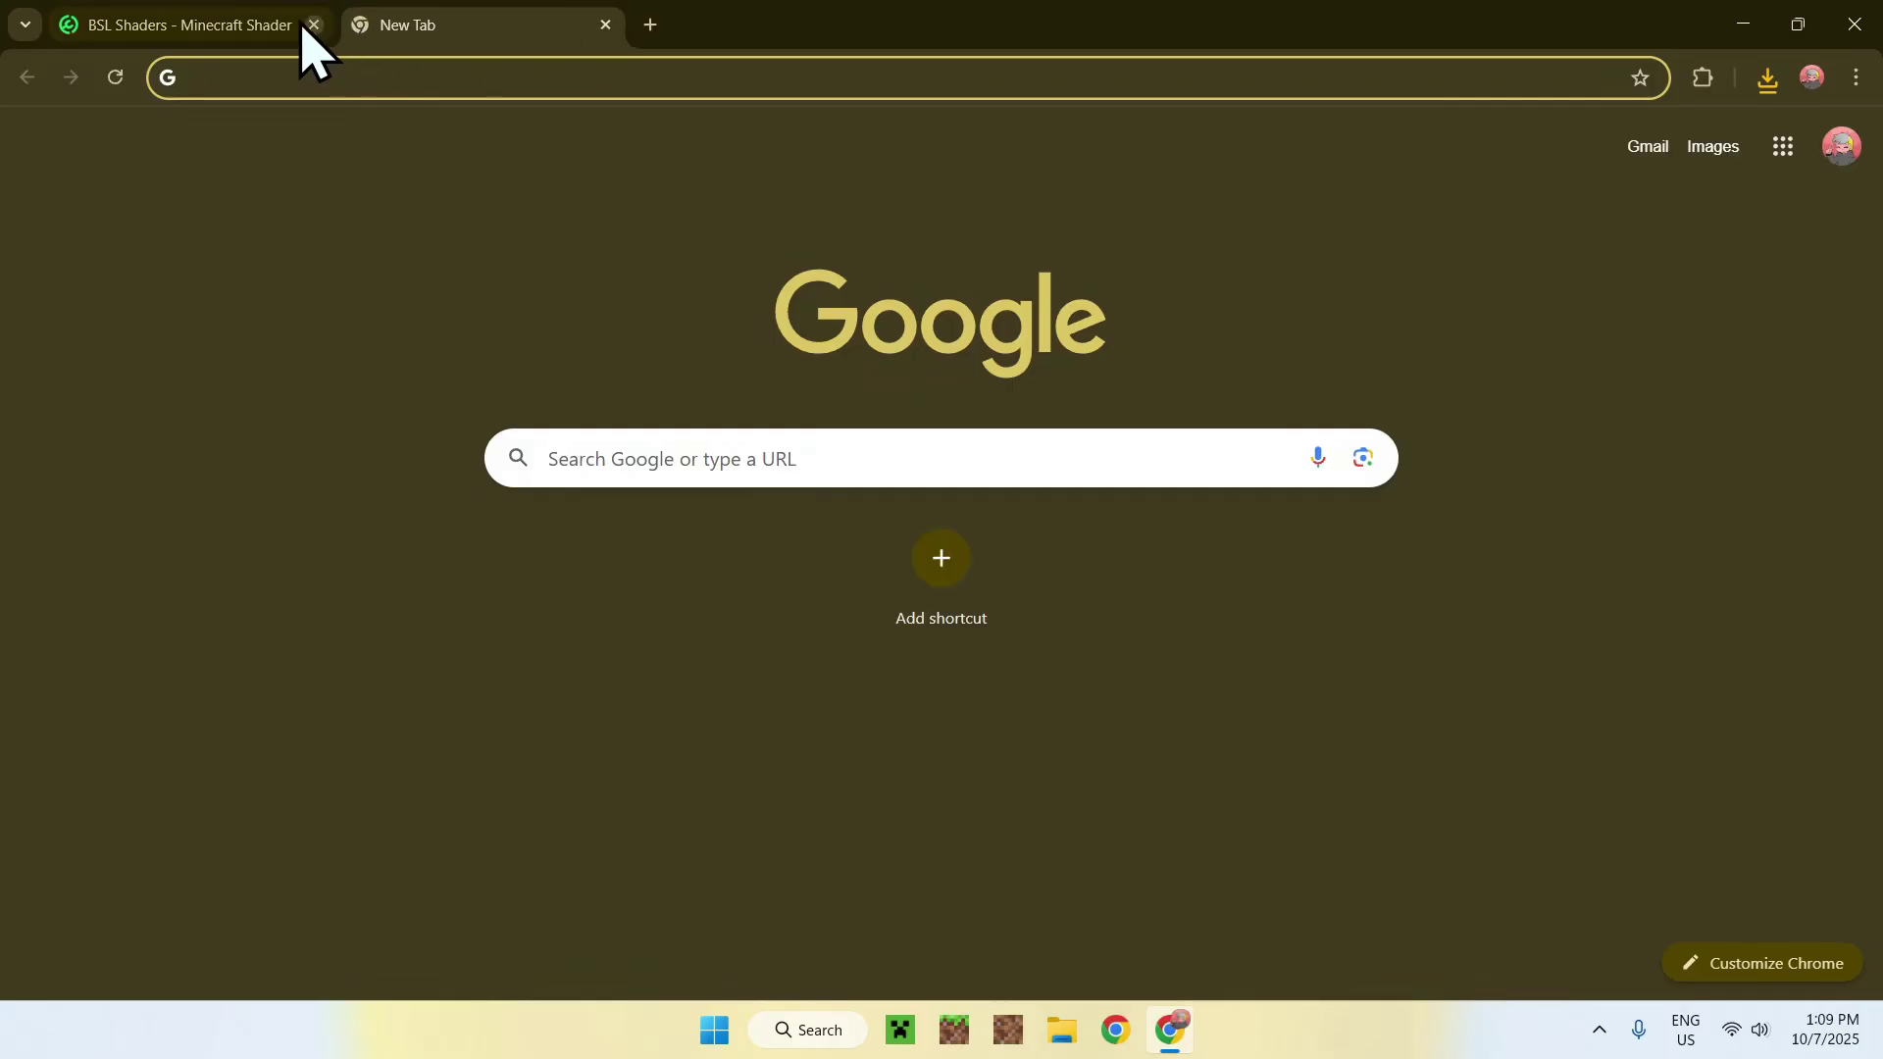
click(609, 457)
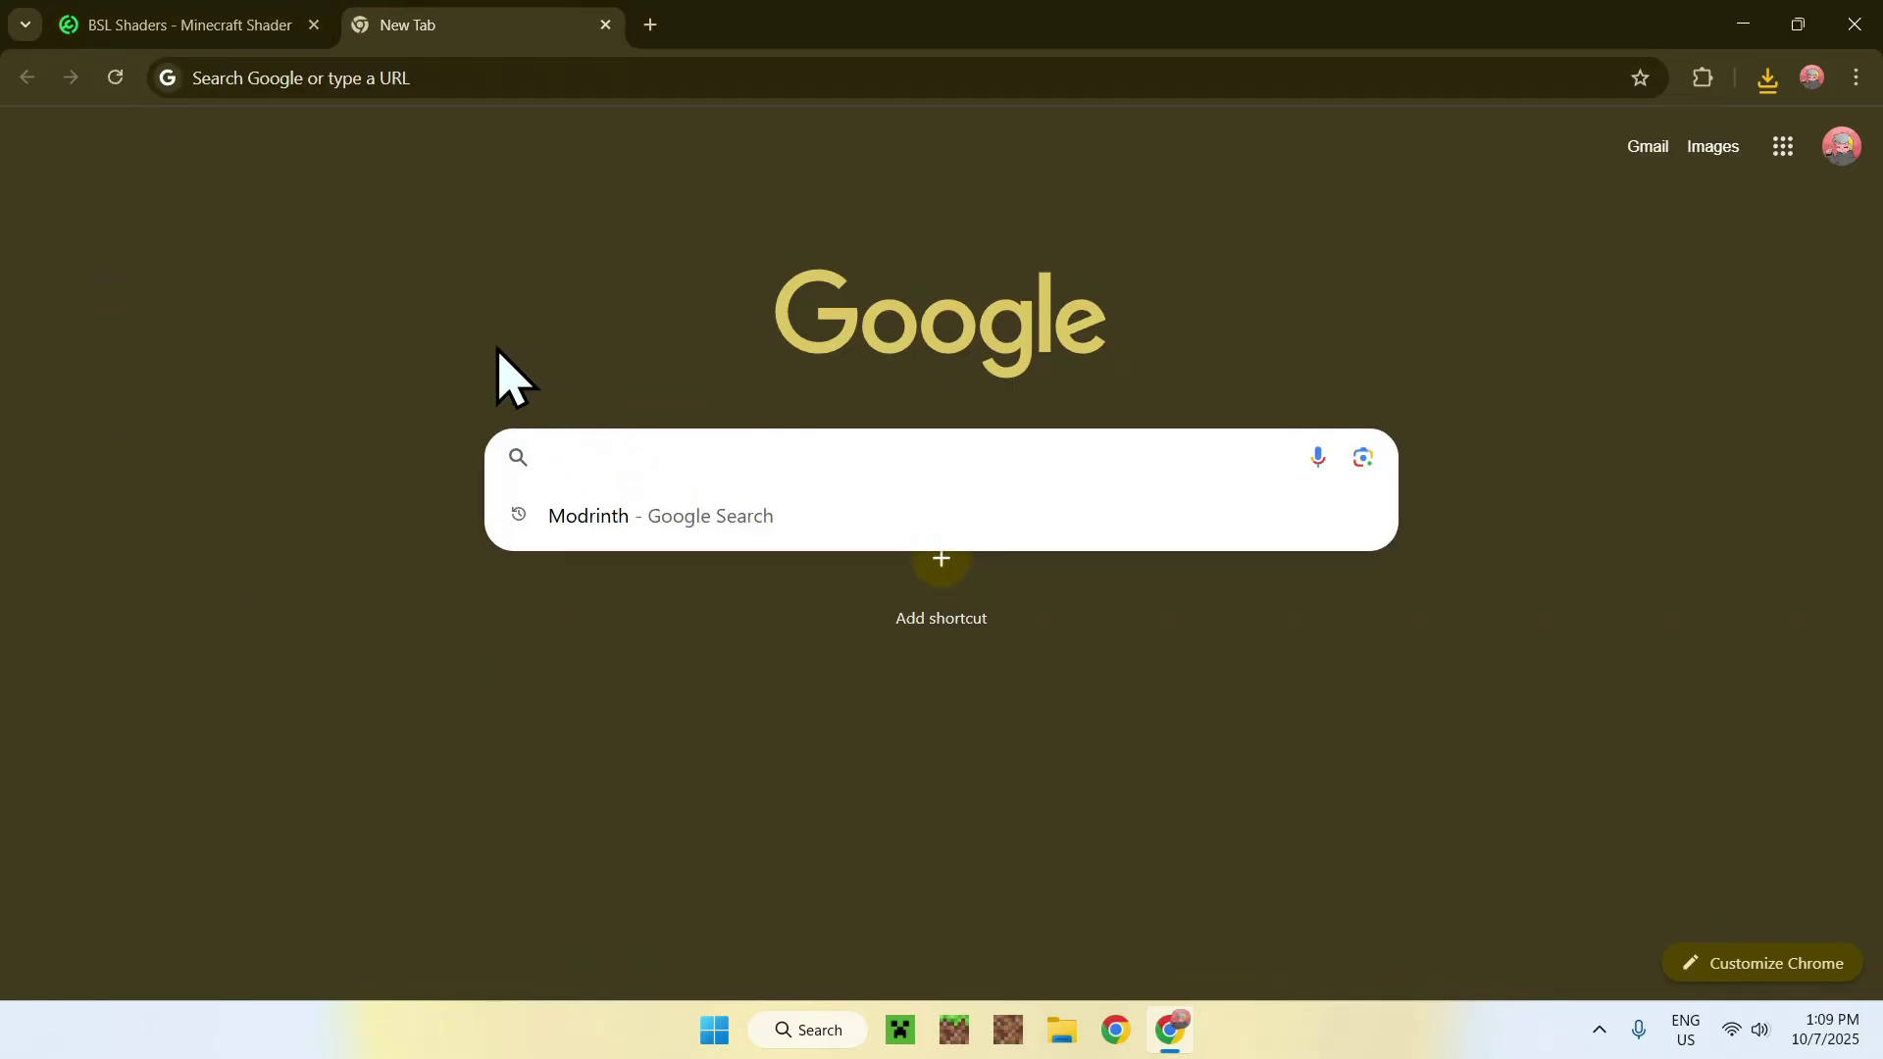
text(l)
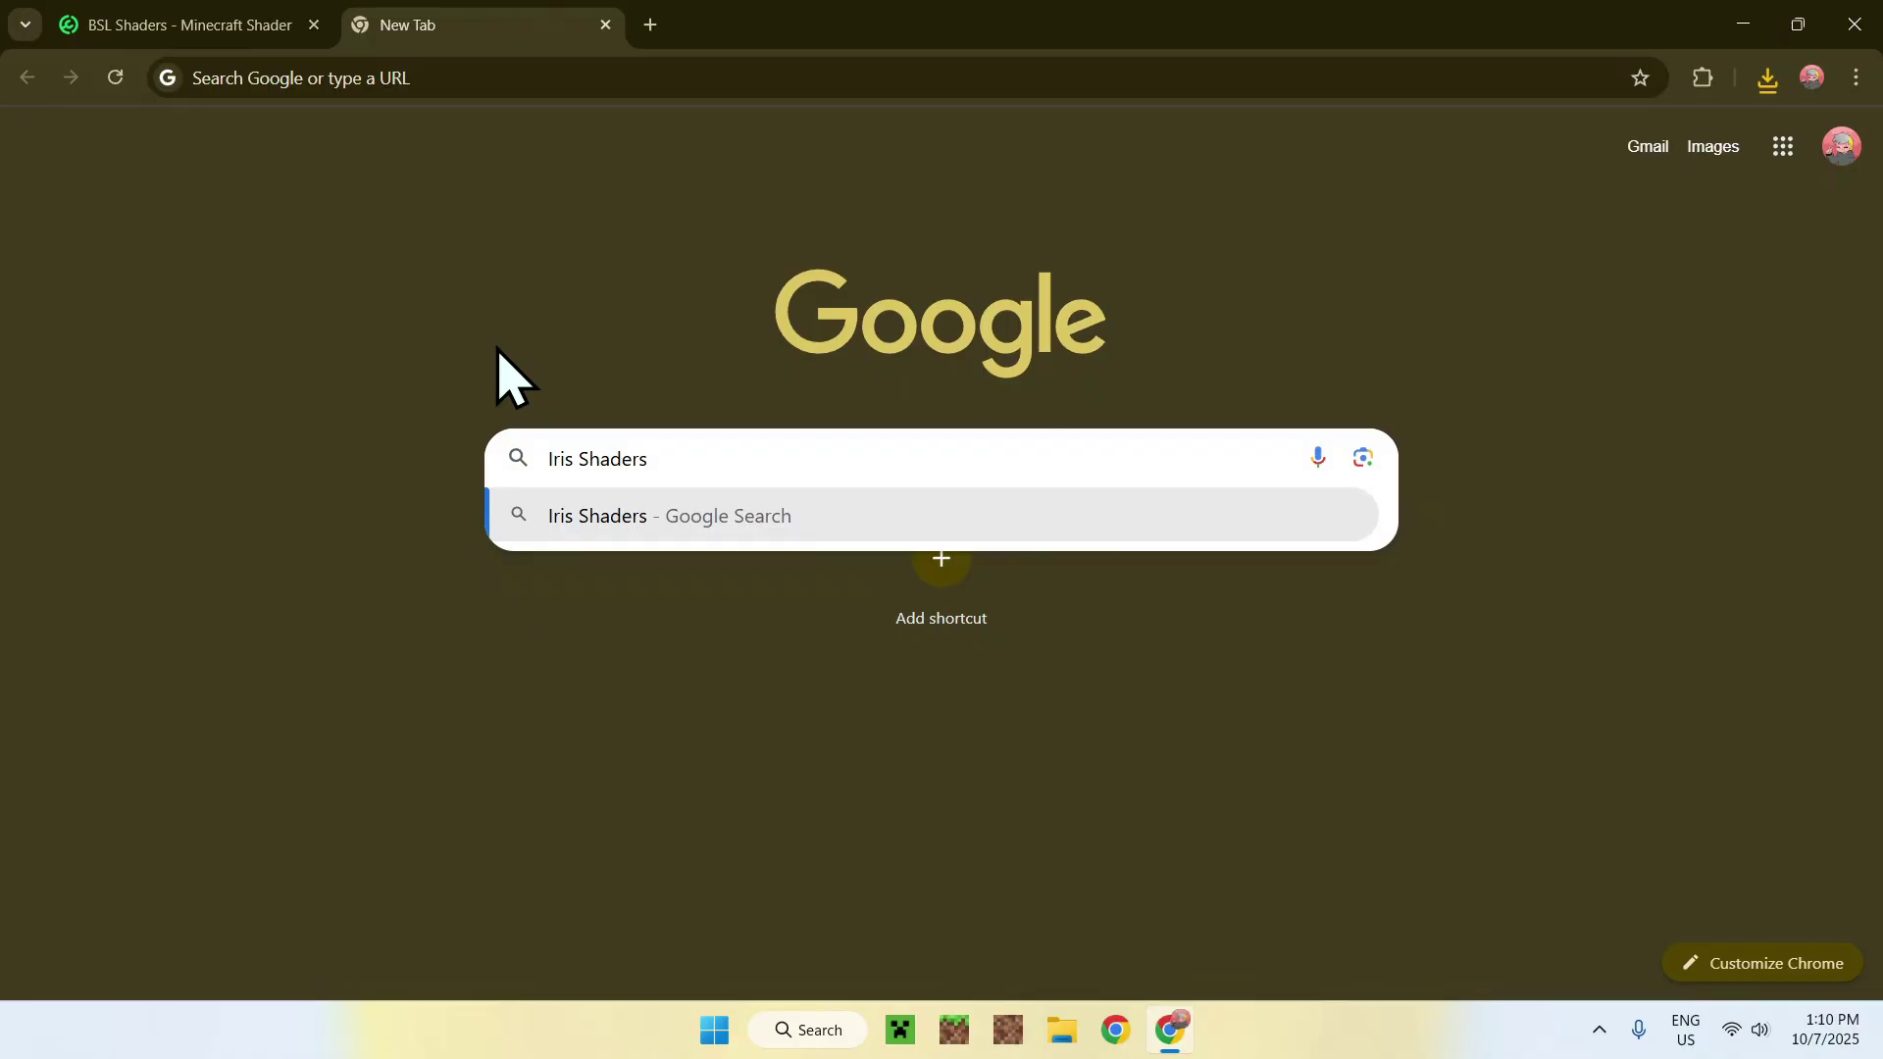
text(ris Shaders)
key(Return)
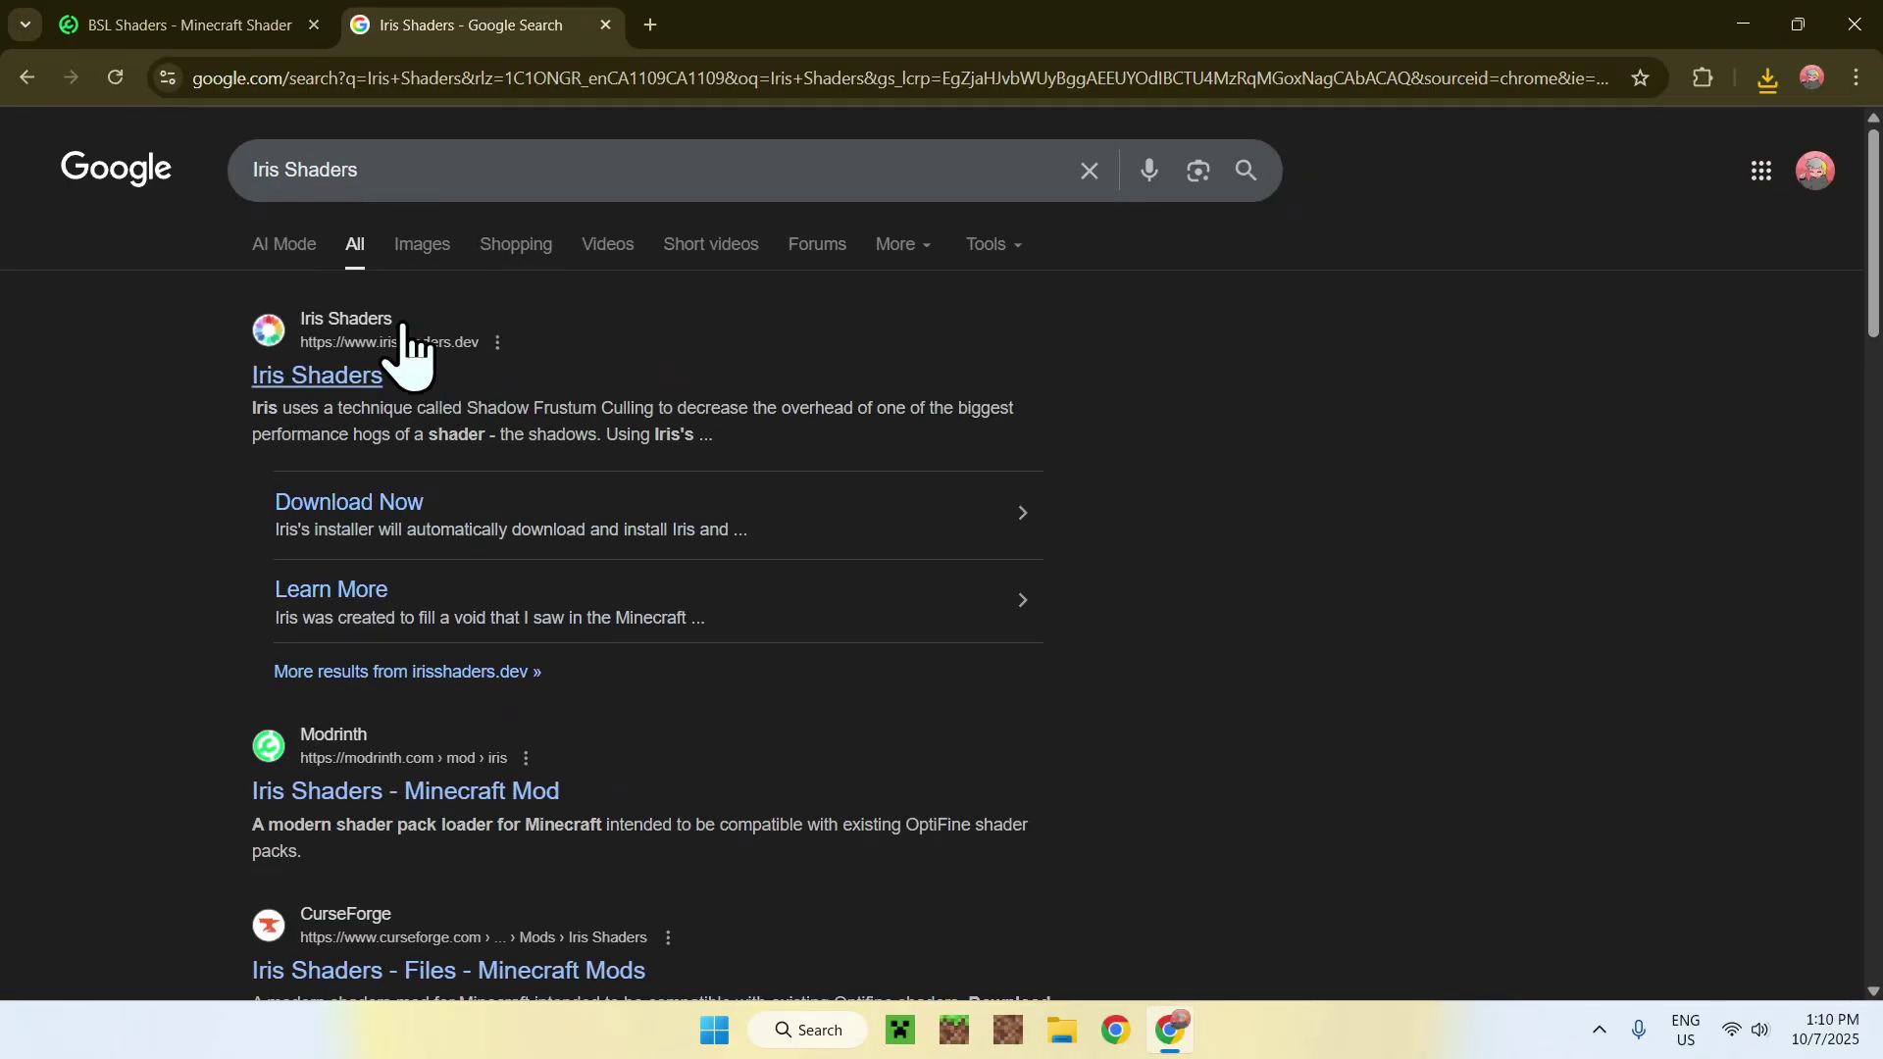
click(312, 379)
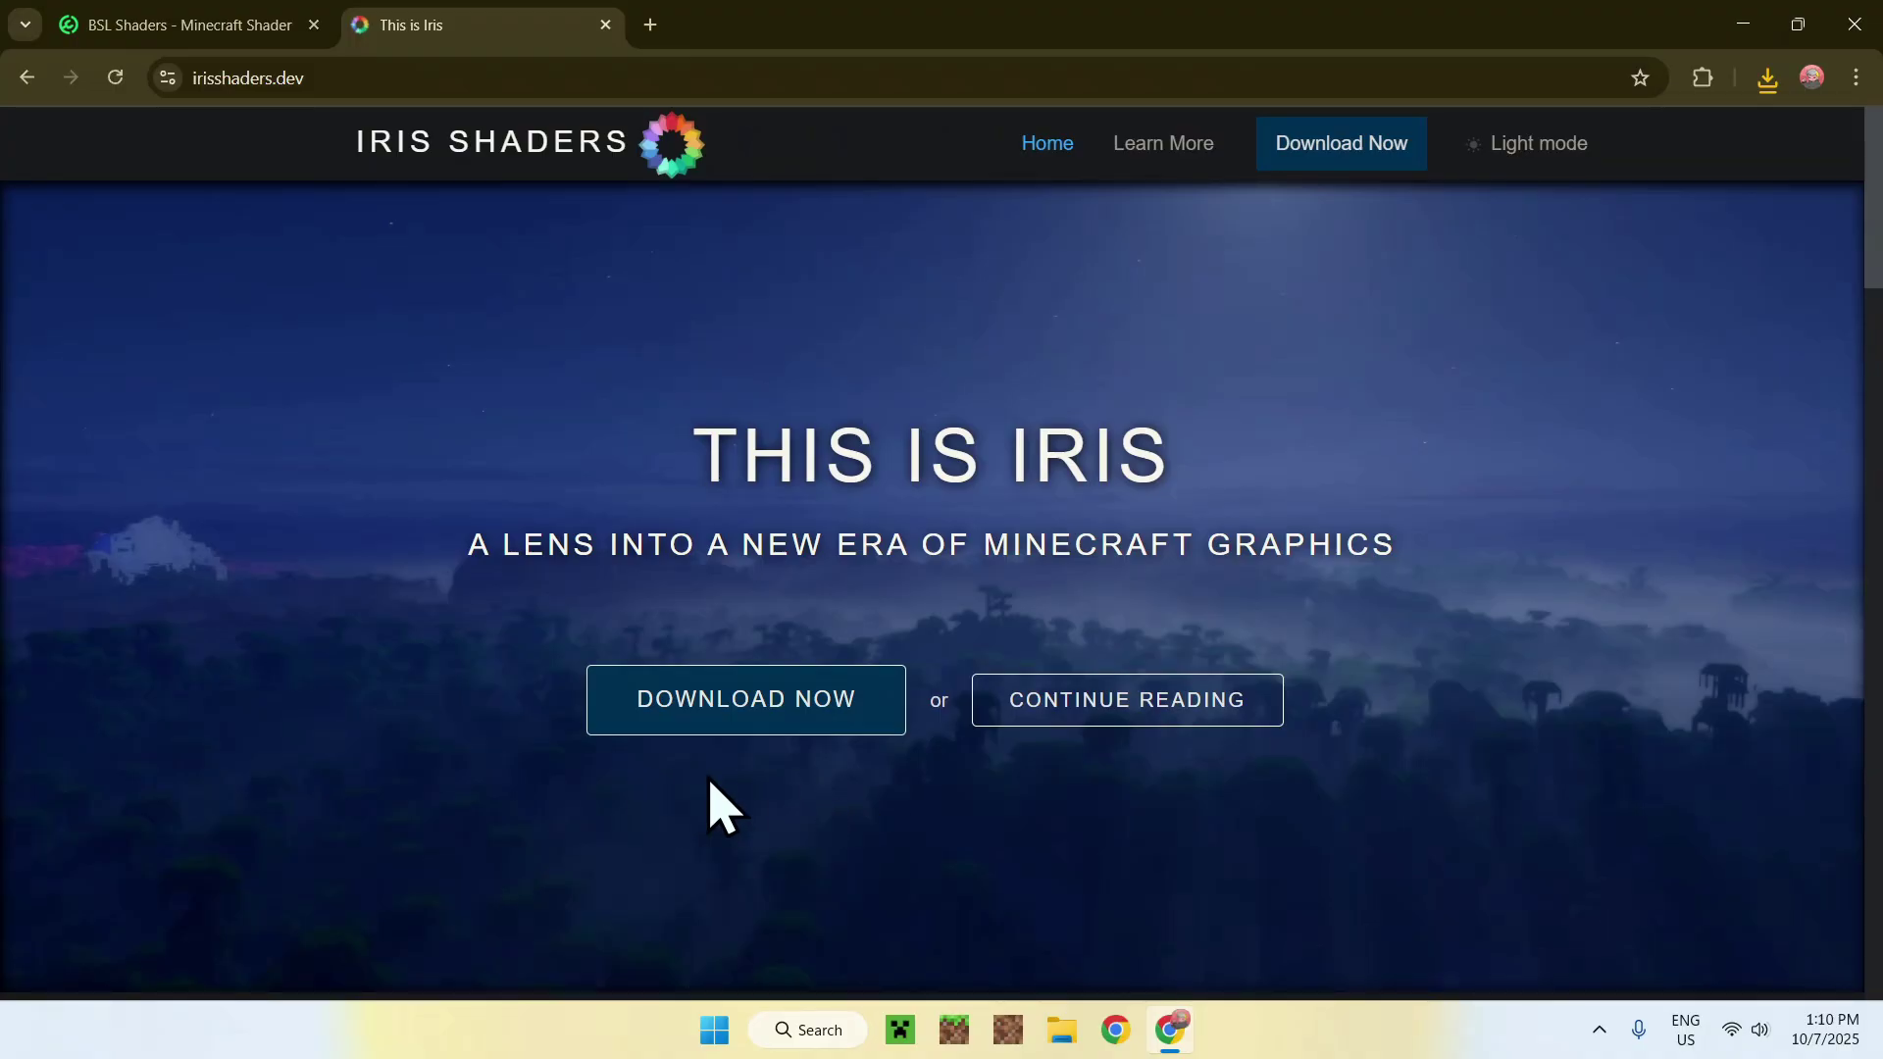
Step: Download the universal Iris installer jar, Iris-Installer-3.2.1.jar, from the download page
click(737, 731)
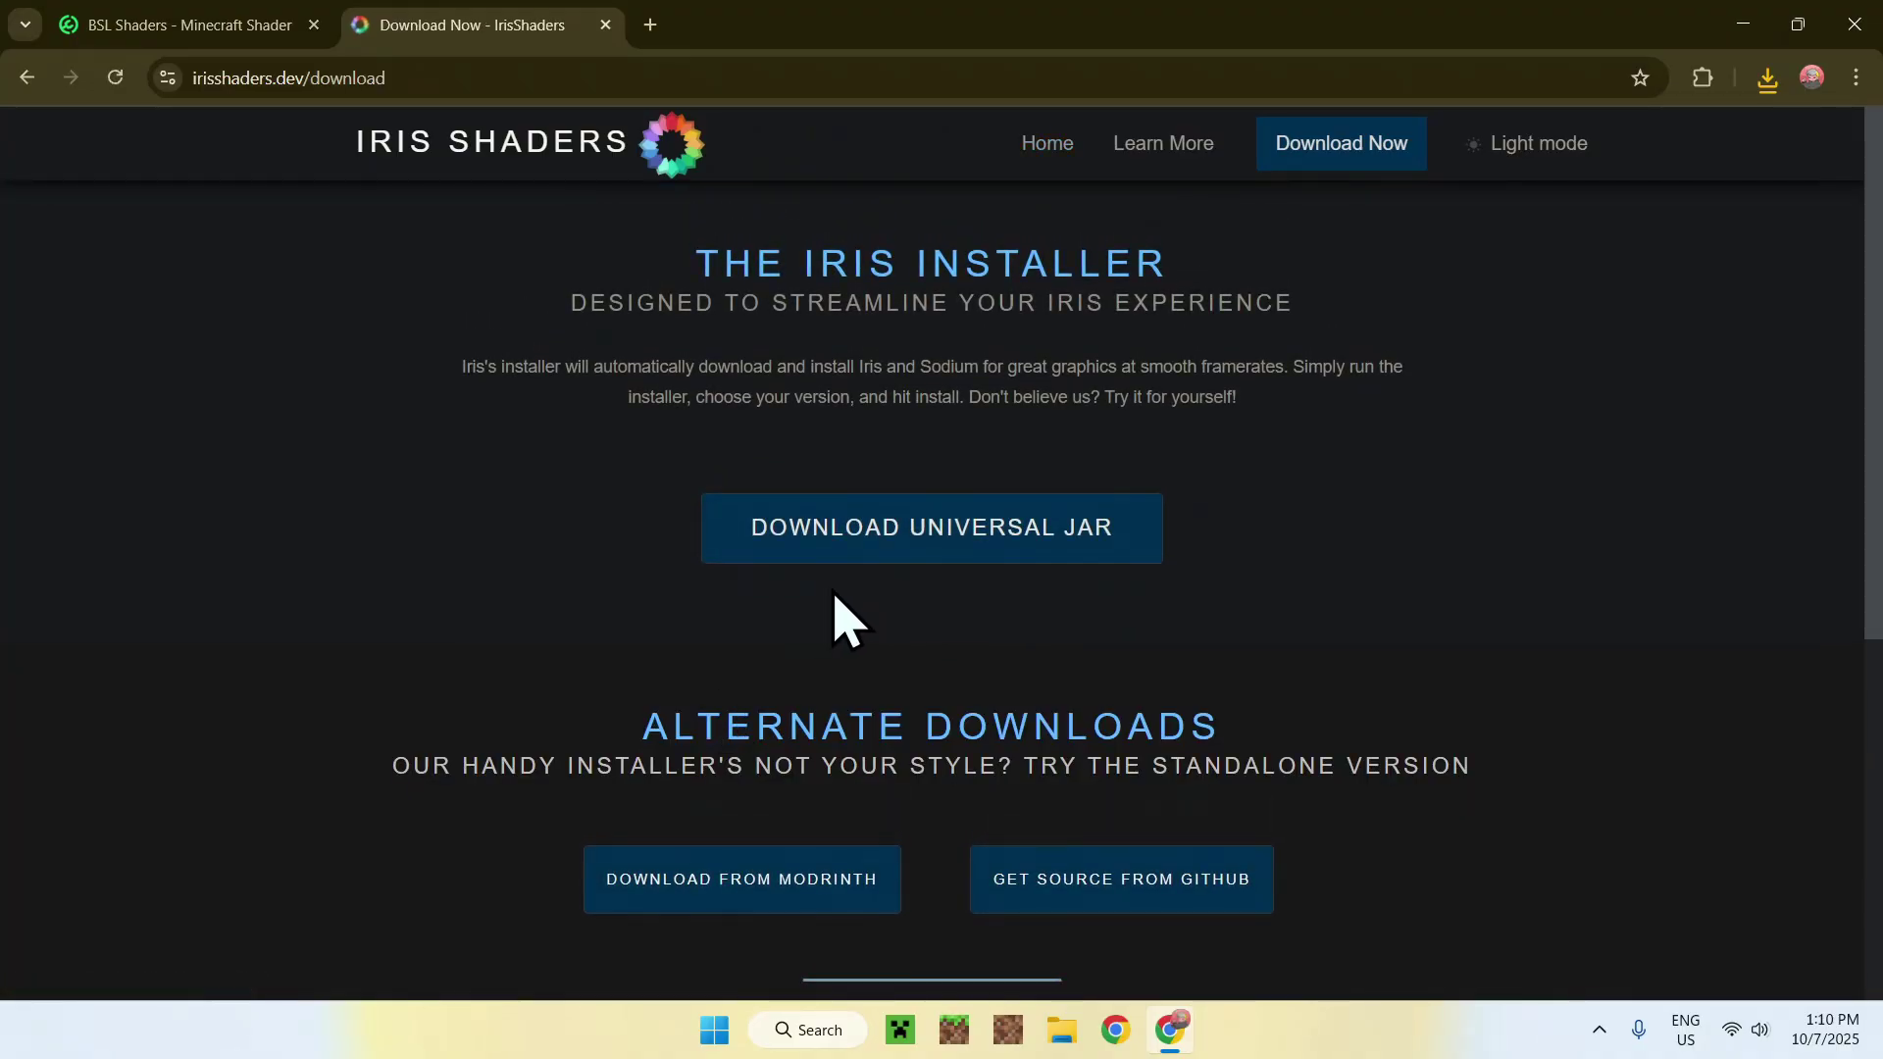
click(922, 564)
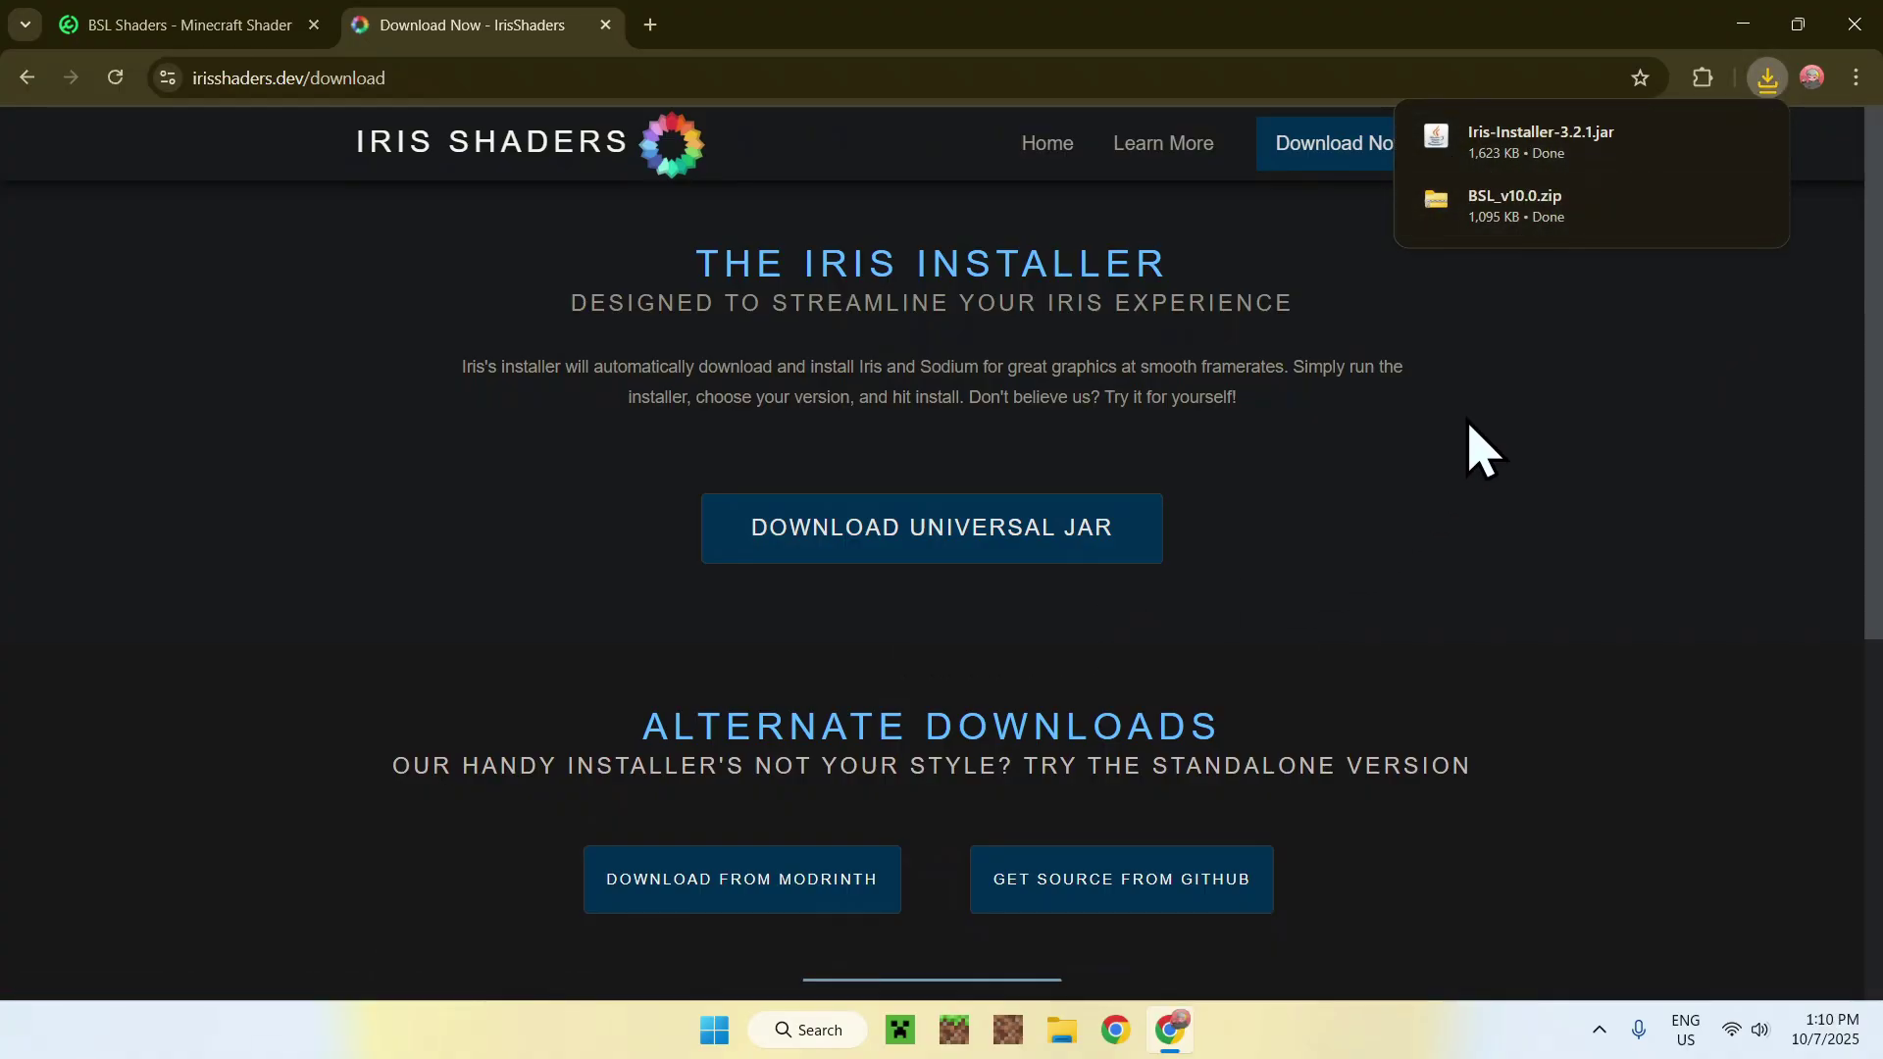
mouse_move(1597, 152)
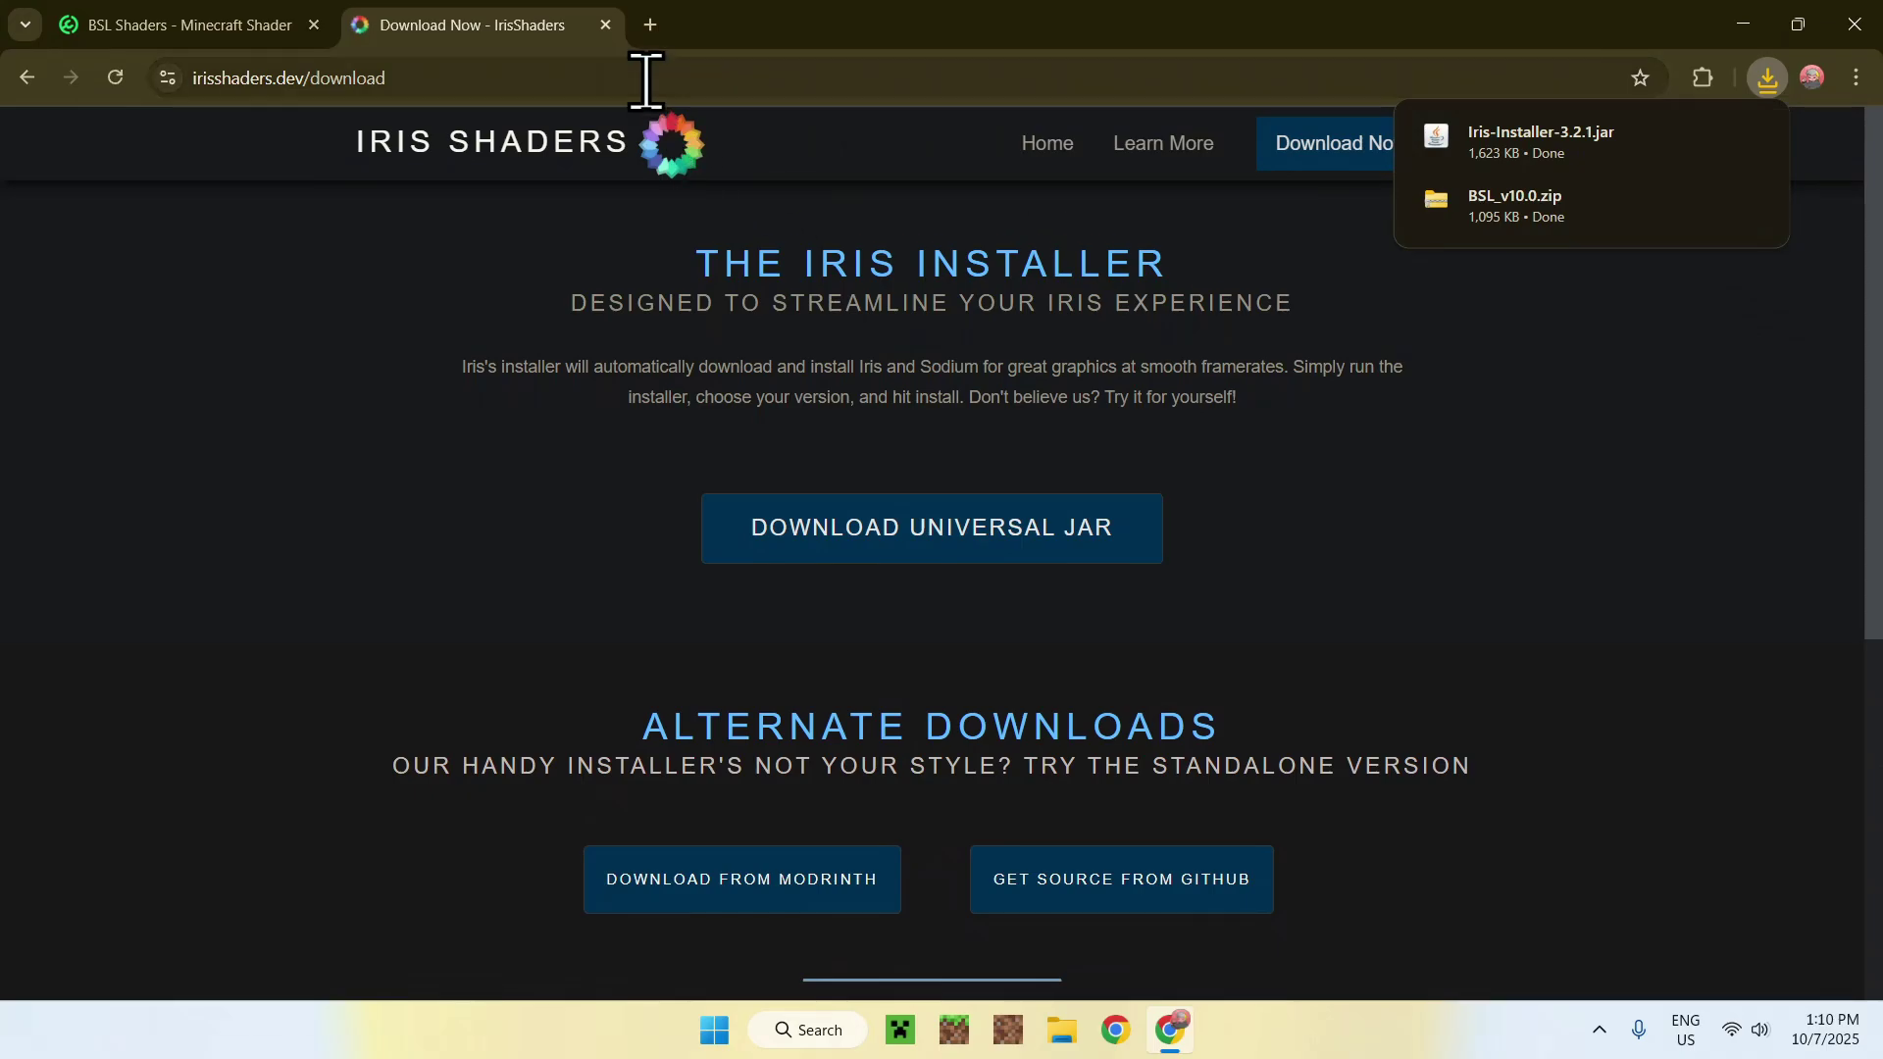
Step: In a new tab, search Google for 'JDK 25' and open Oracle's Java Downloads page
click(650, 25)
click(597, 458)
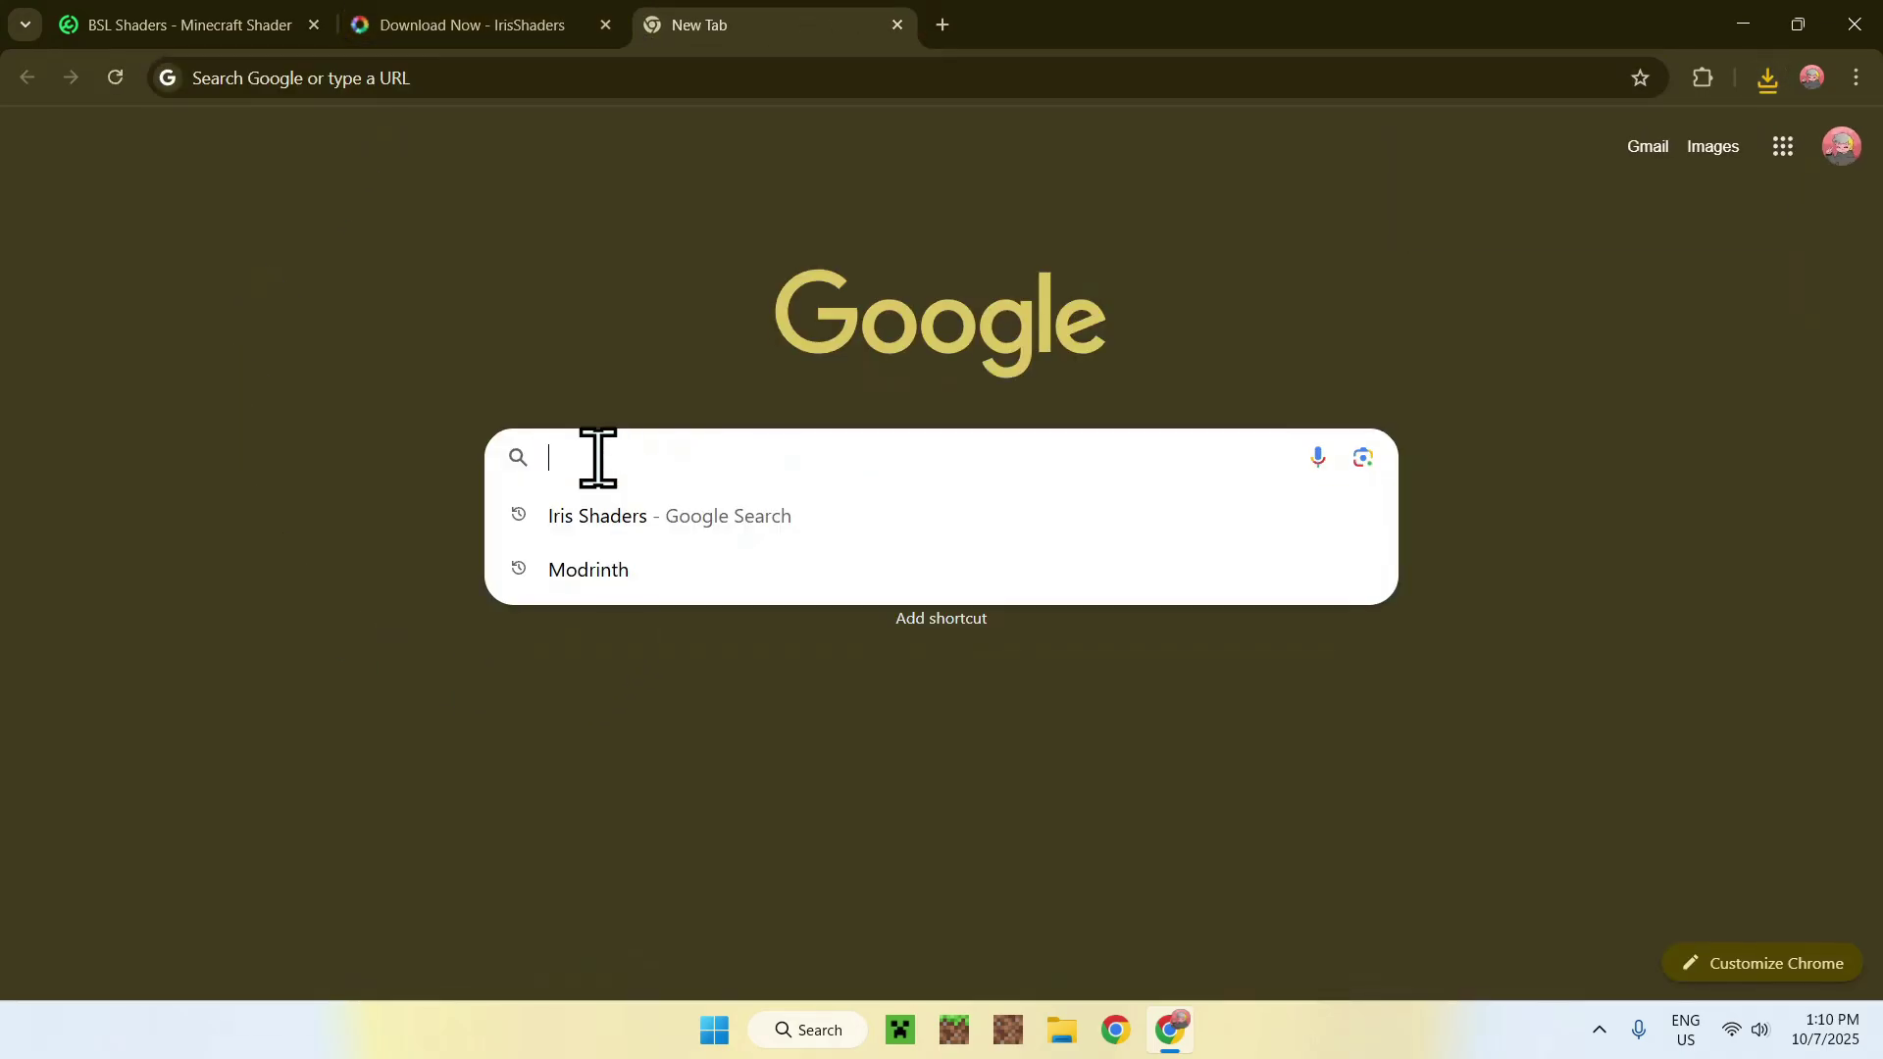
text(JD)
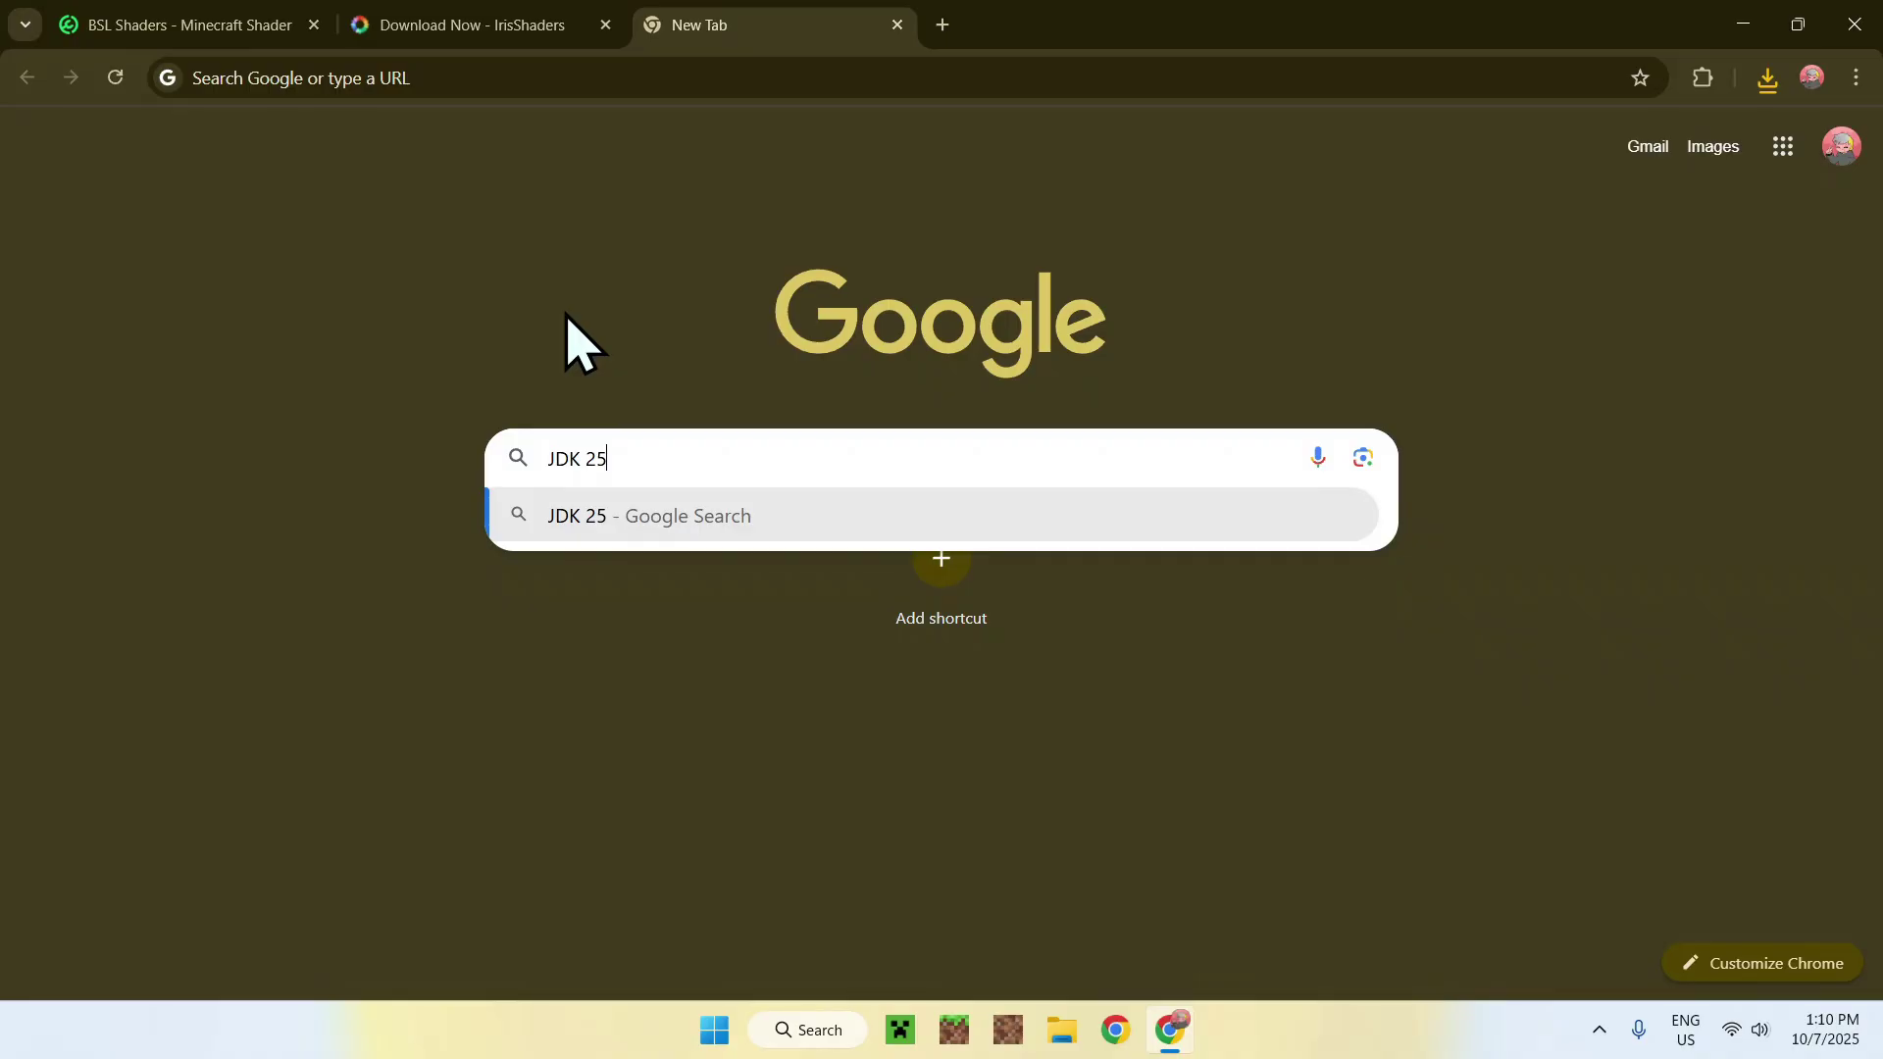
text(K 25)
key(Return)
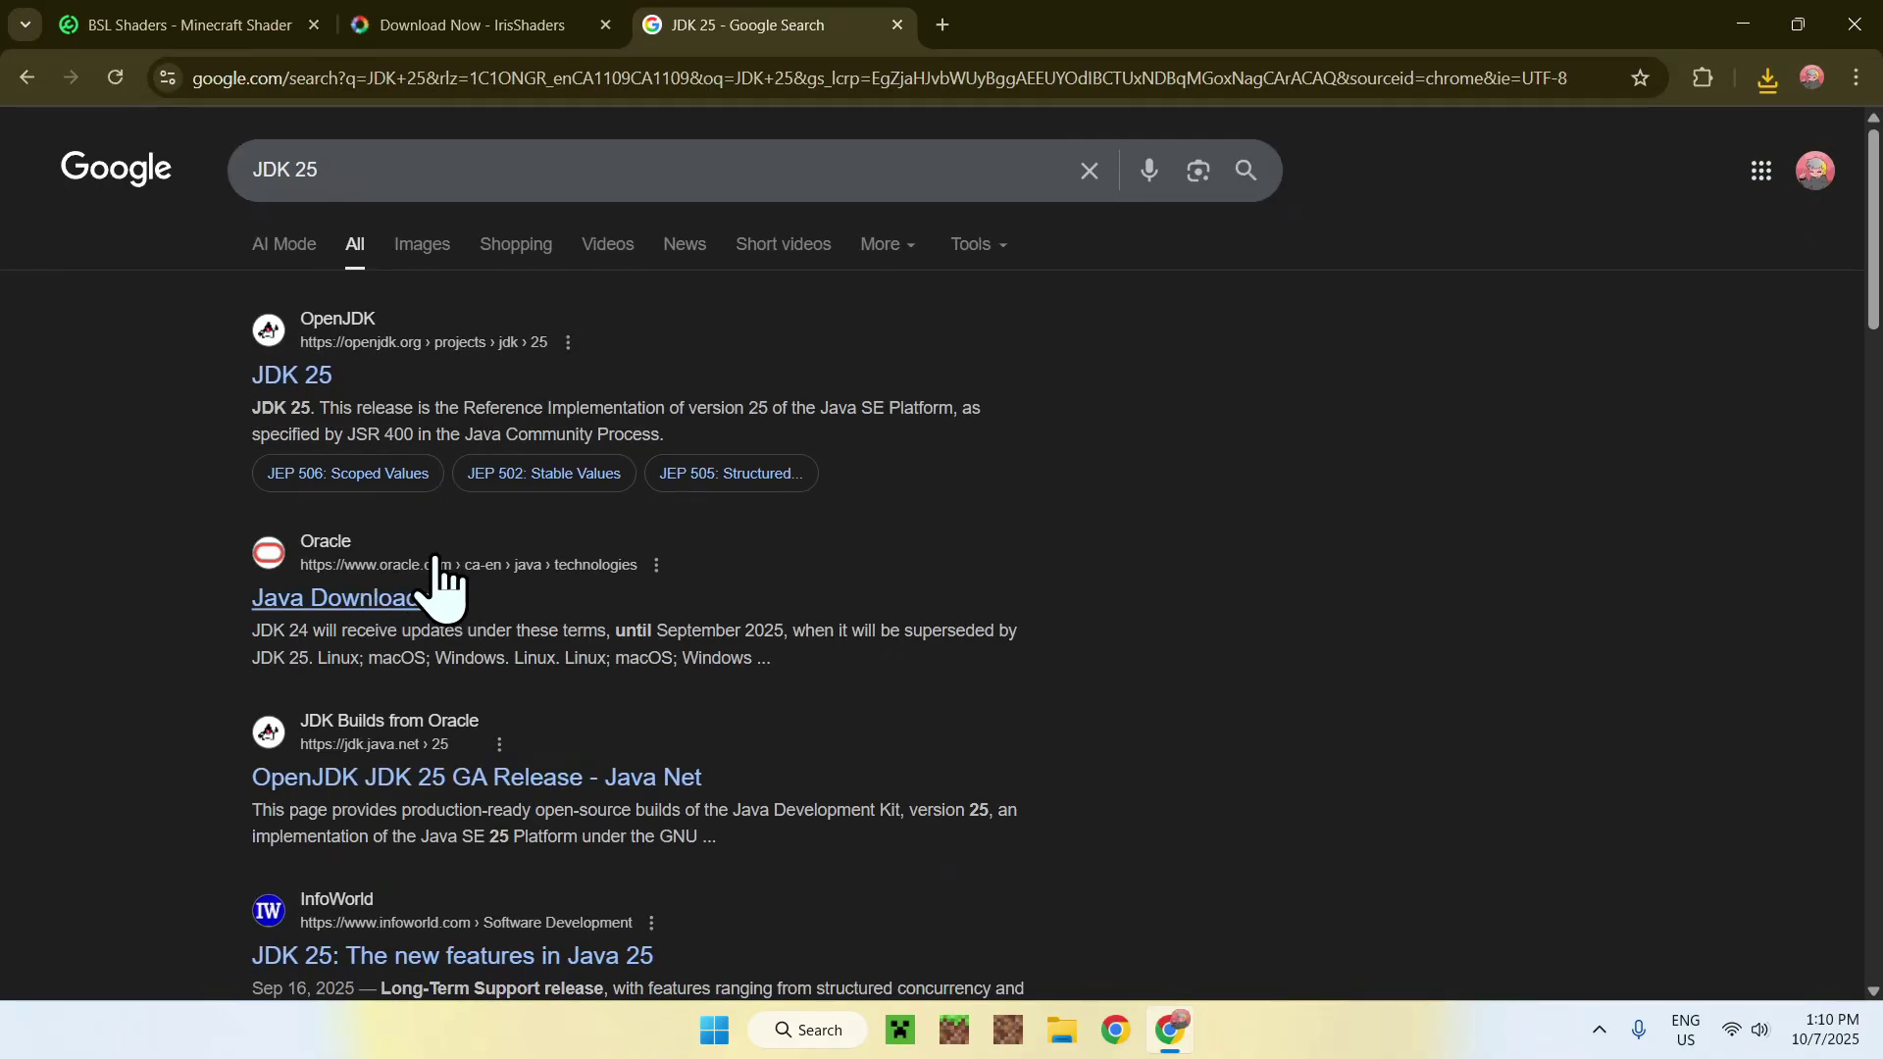
click(333, 602)
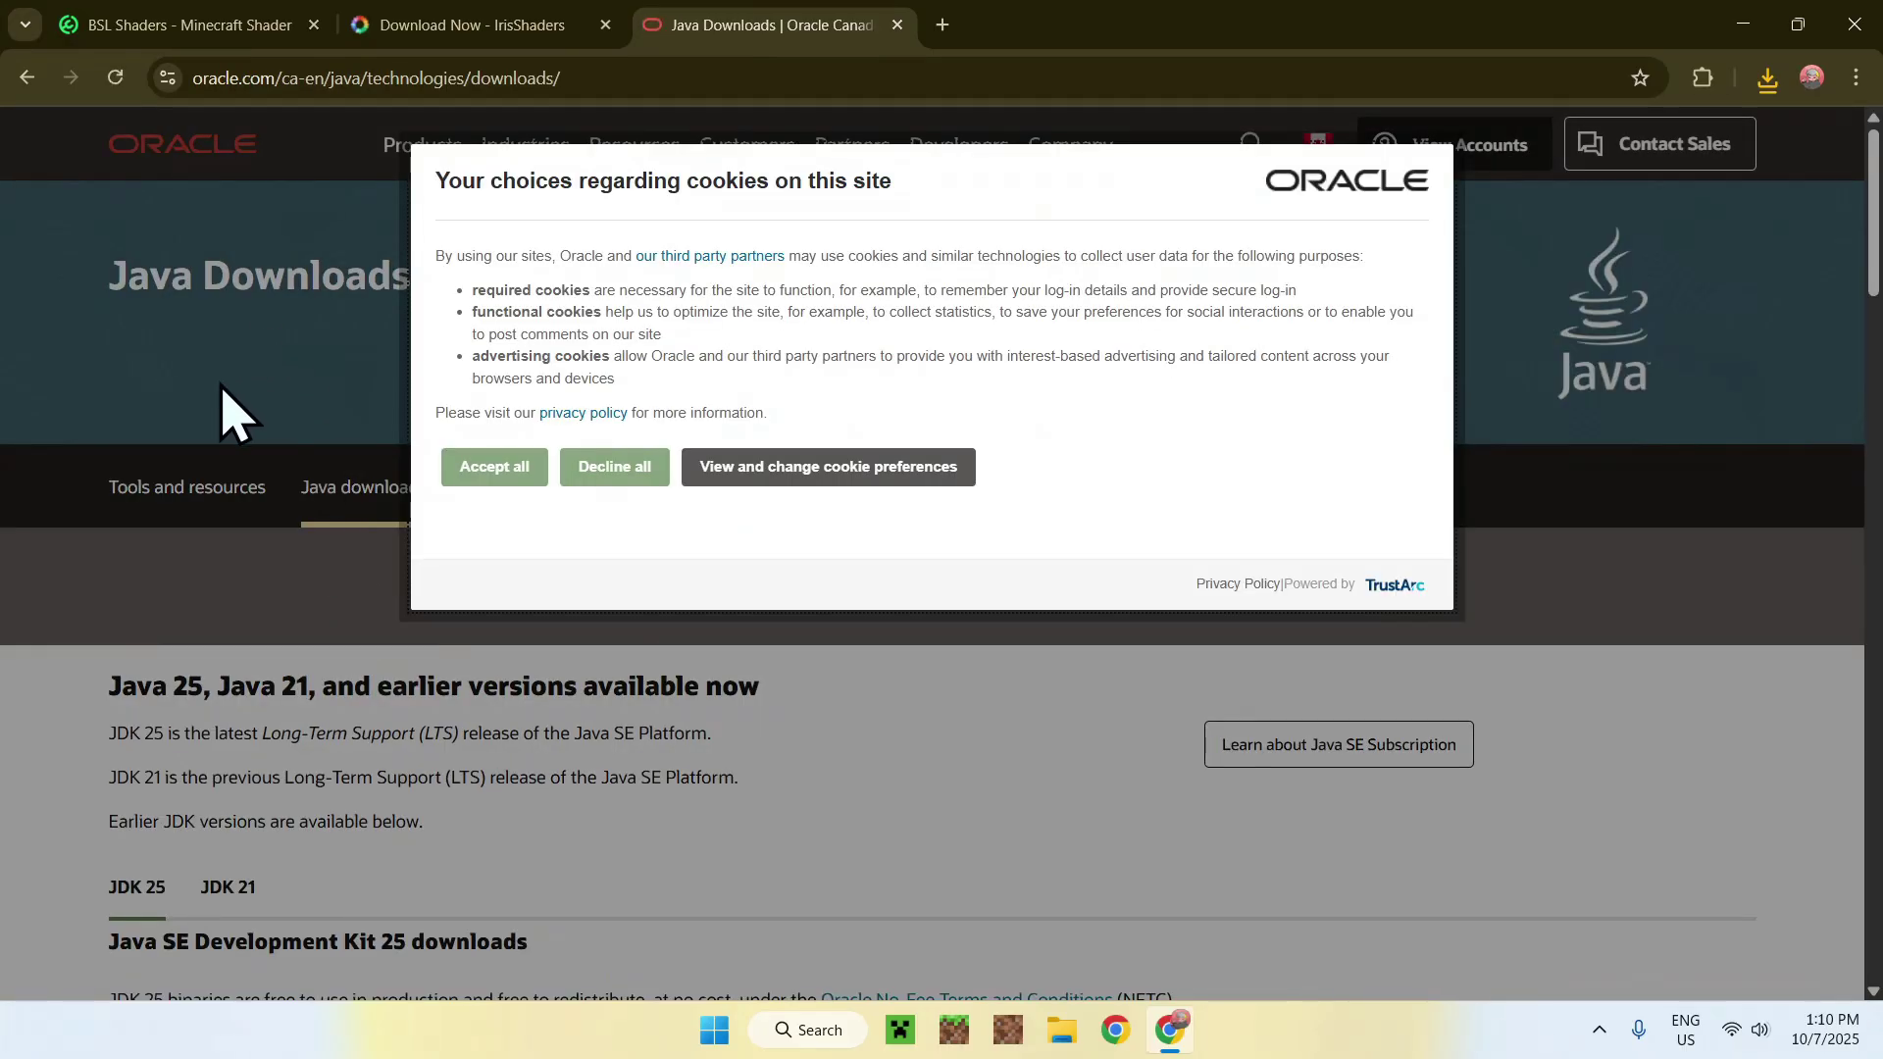
Step: Accept cookies, view the Windows JDK 25 downloads, check recent downloads, and close Chrome
click(495, 492)
scroll(54, 407, down, 3)
scroll(51, 390, down, 2)
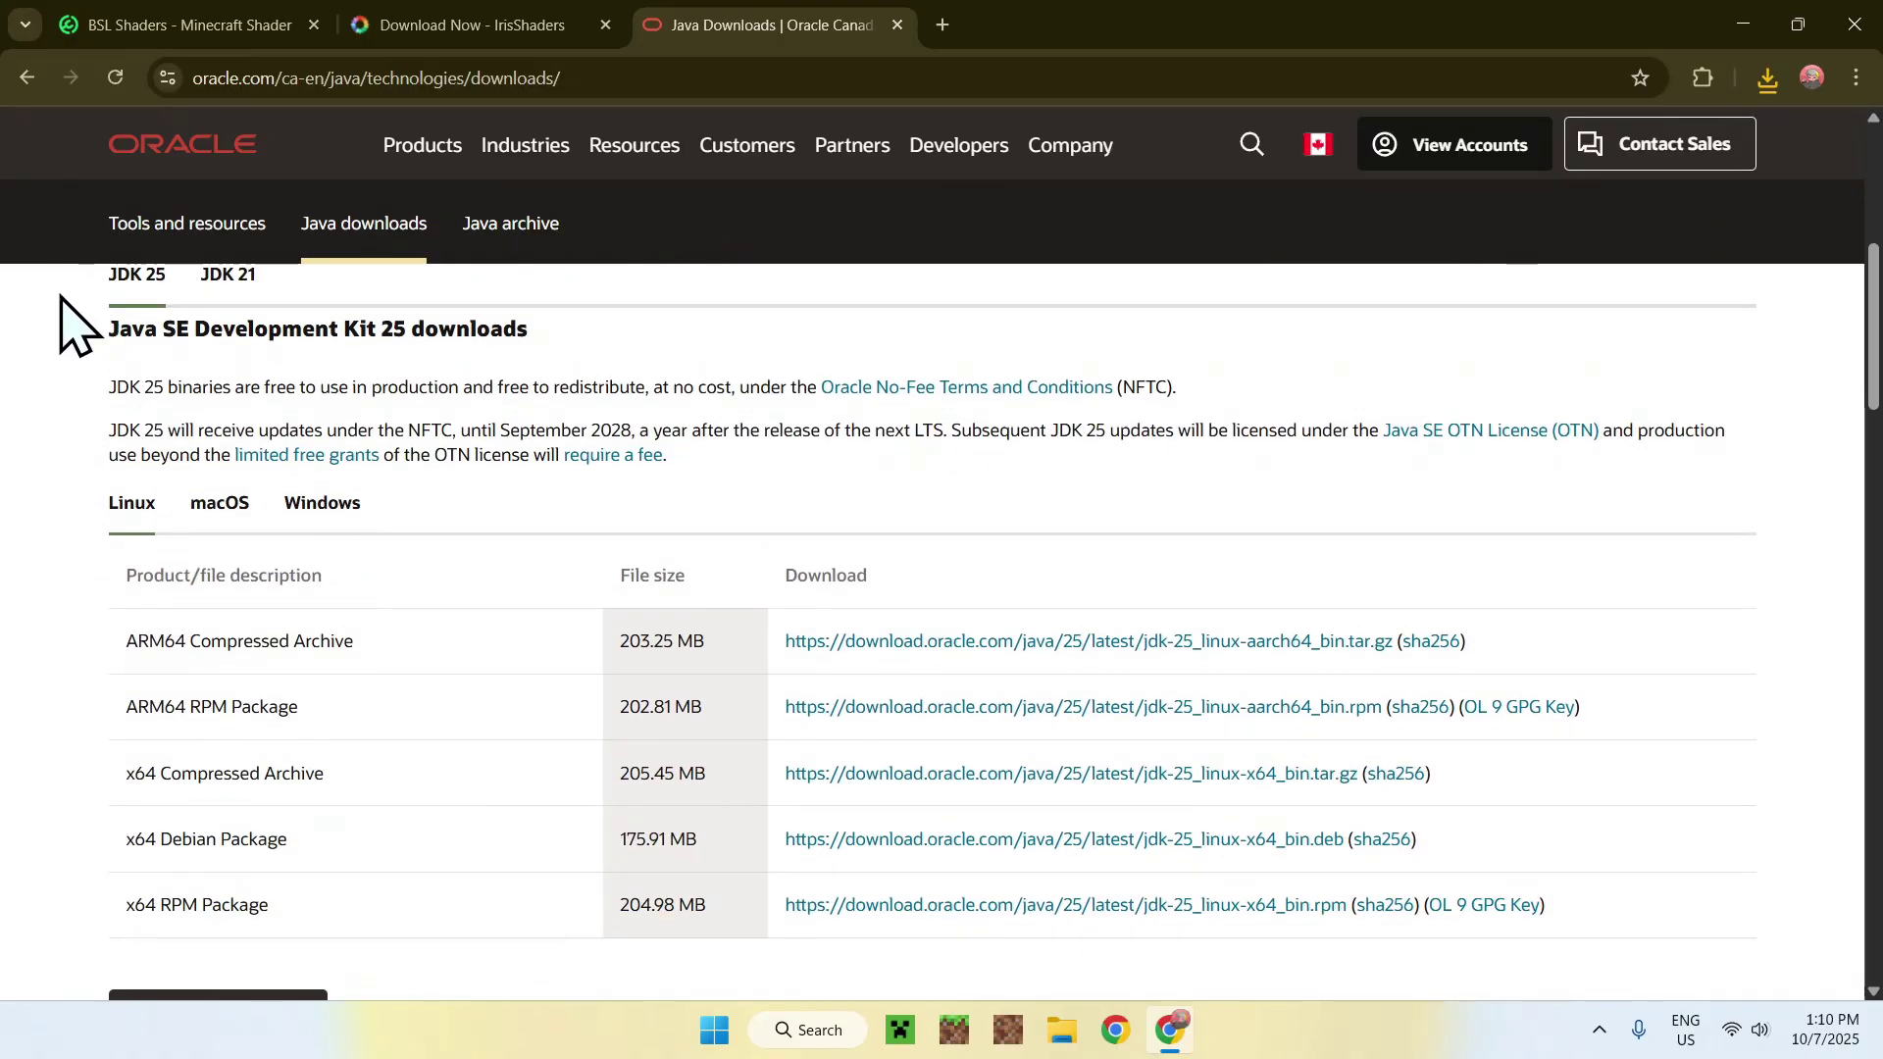
click(323, 506)
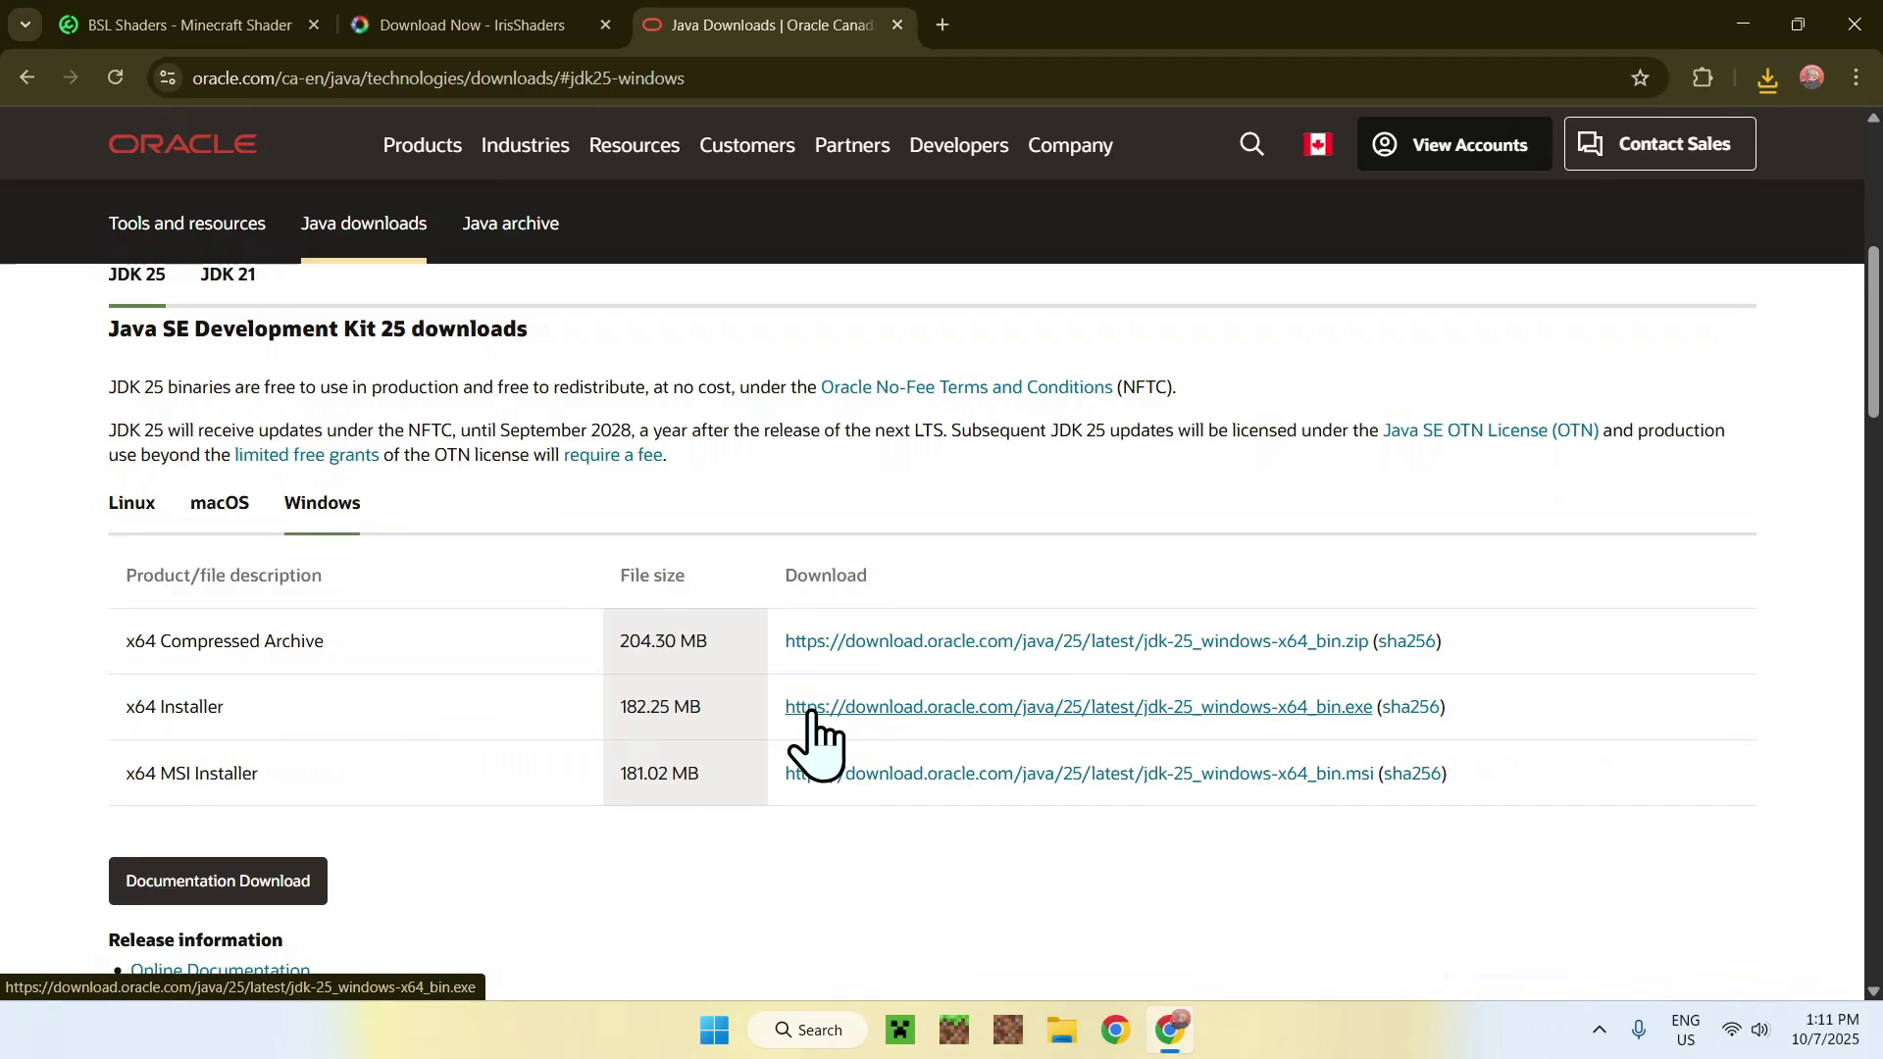
click(1769, 79)
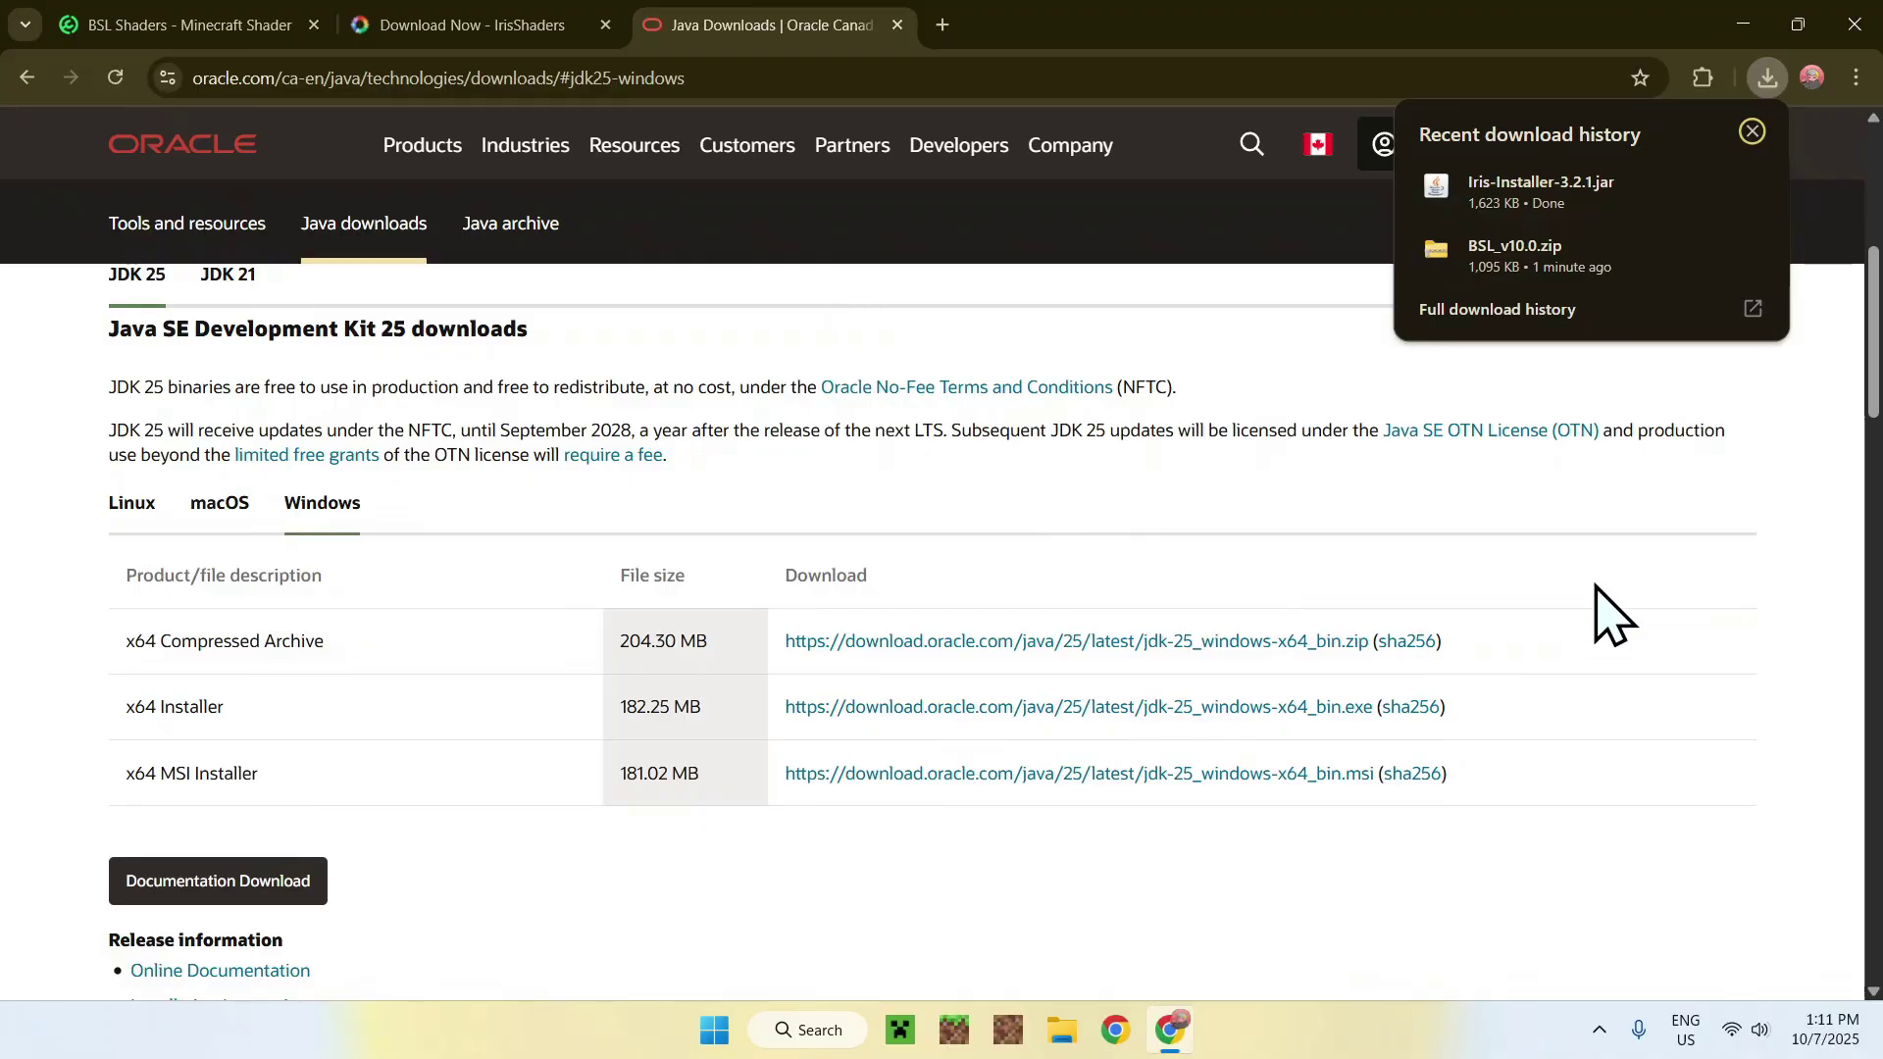
click(1853, 25)
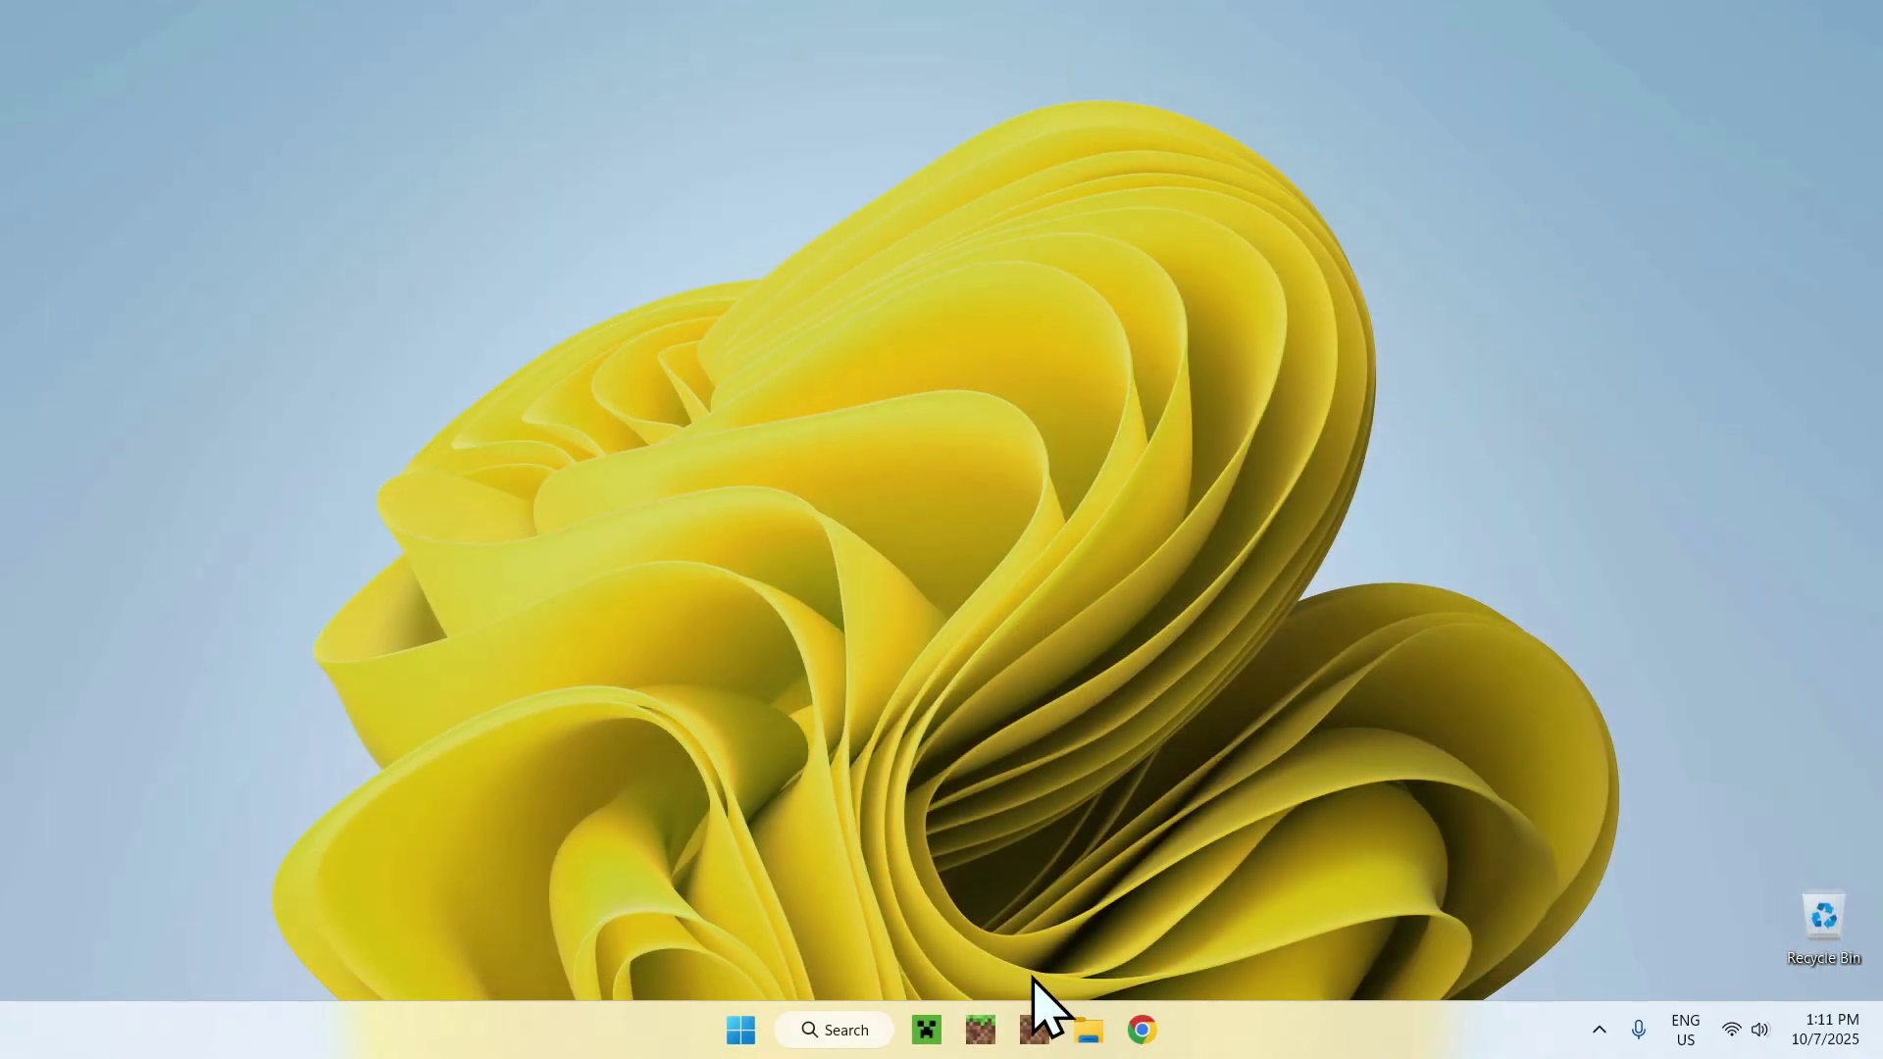
Step: Run Iris-Installer-3.2.1.jar from Downloads and install Iris Only for Minecraft 1.21.10
click(1091, 1025)
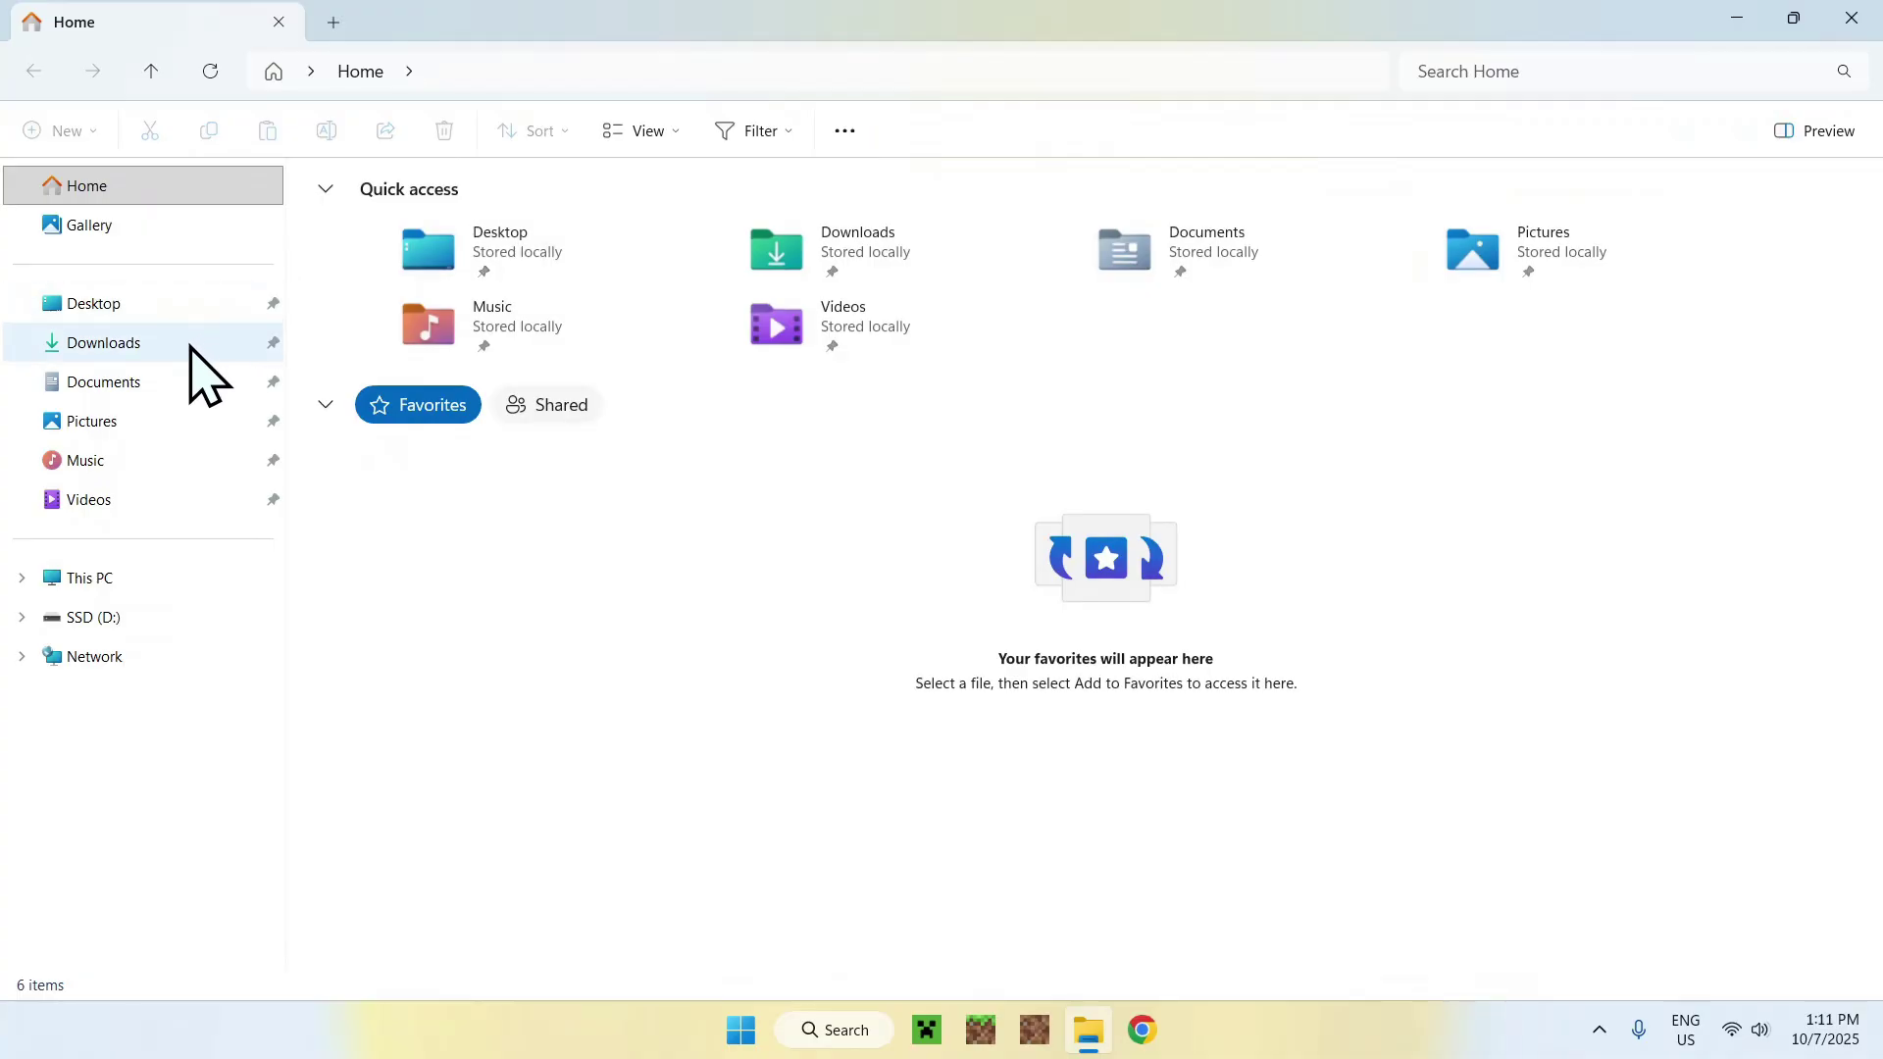
click(192, 346)
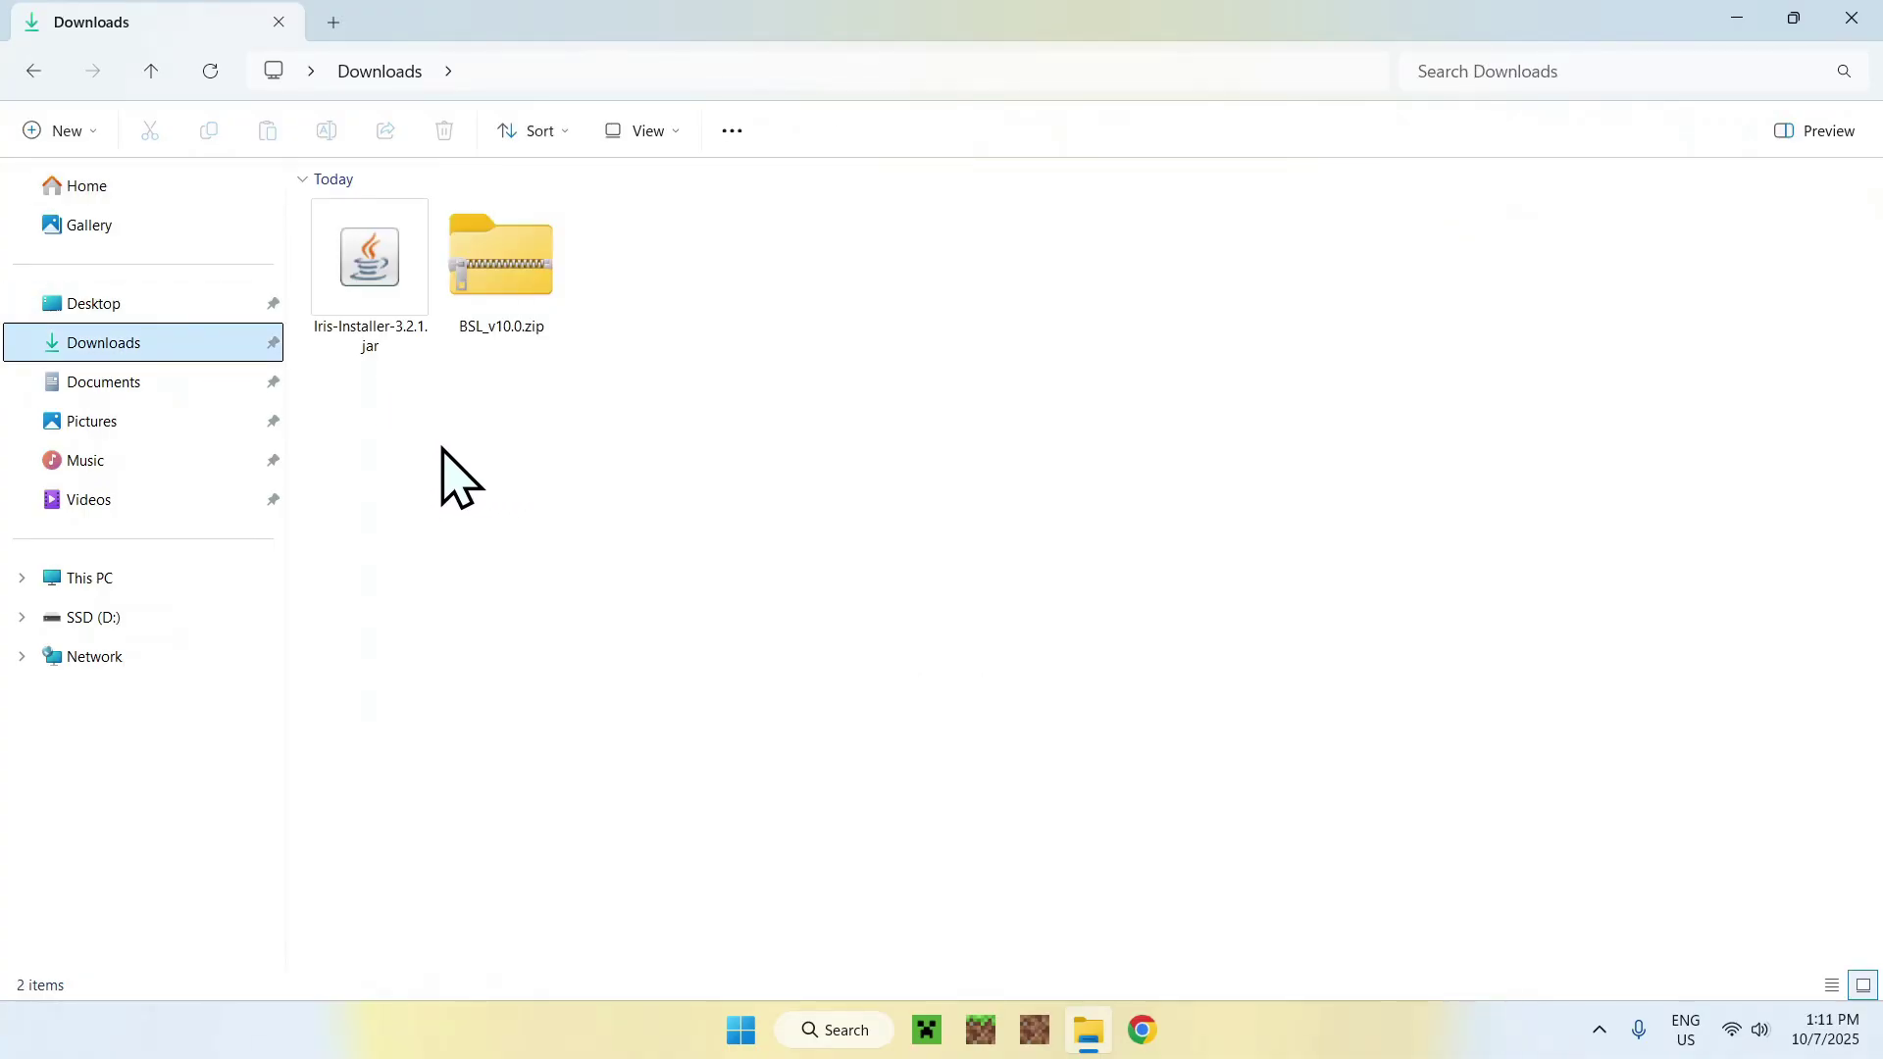
drag(319, 381, 427, 474)
click(373, 304)
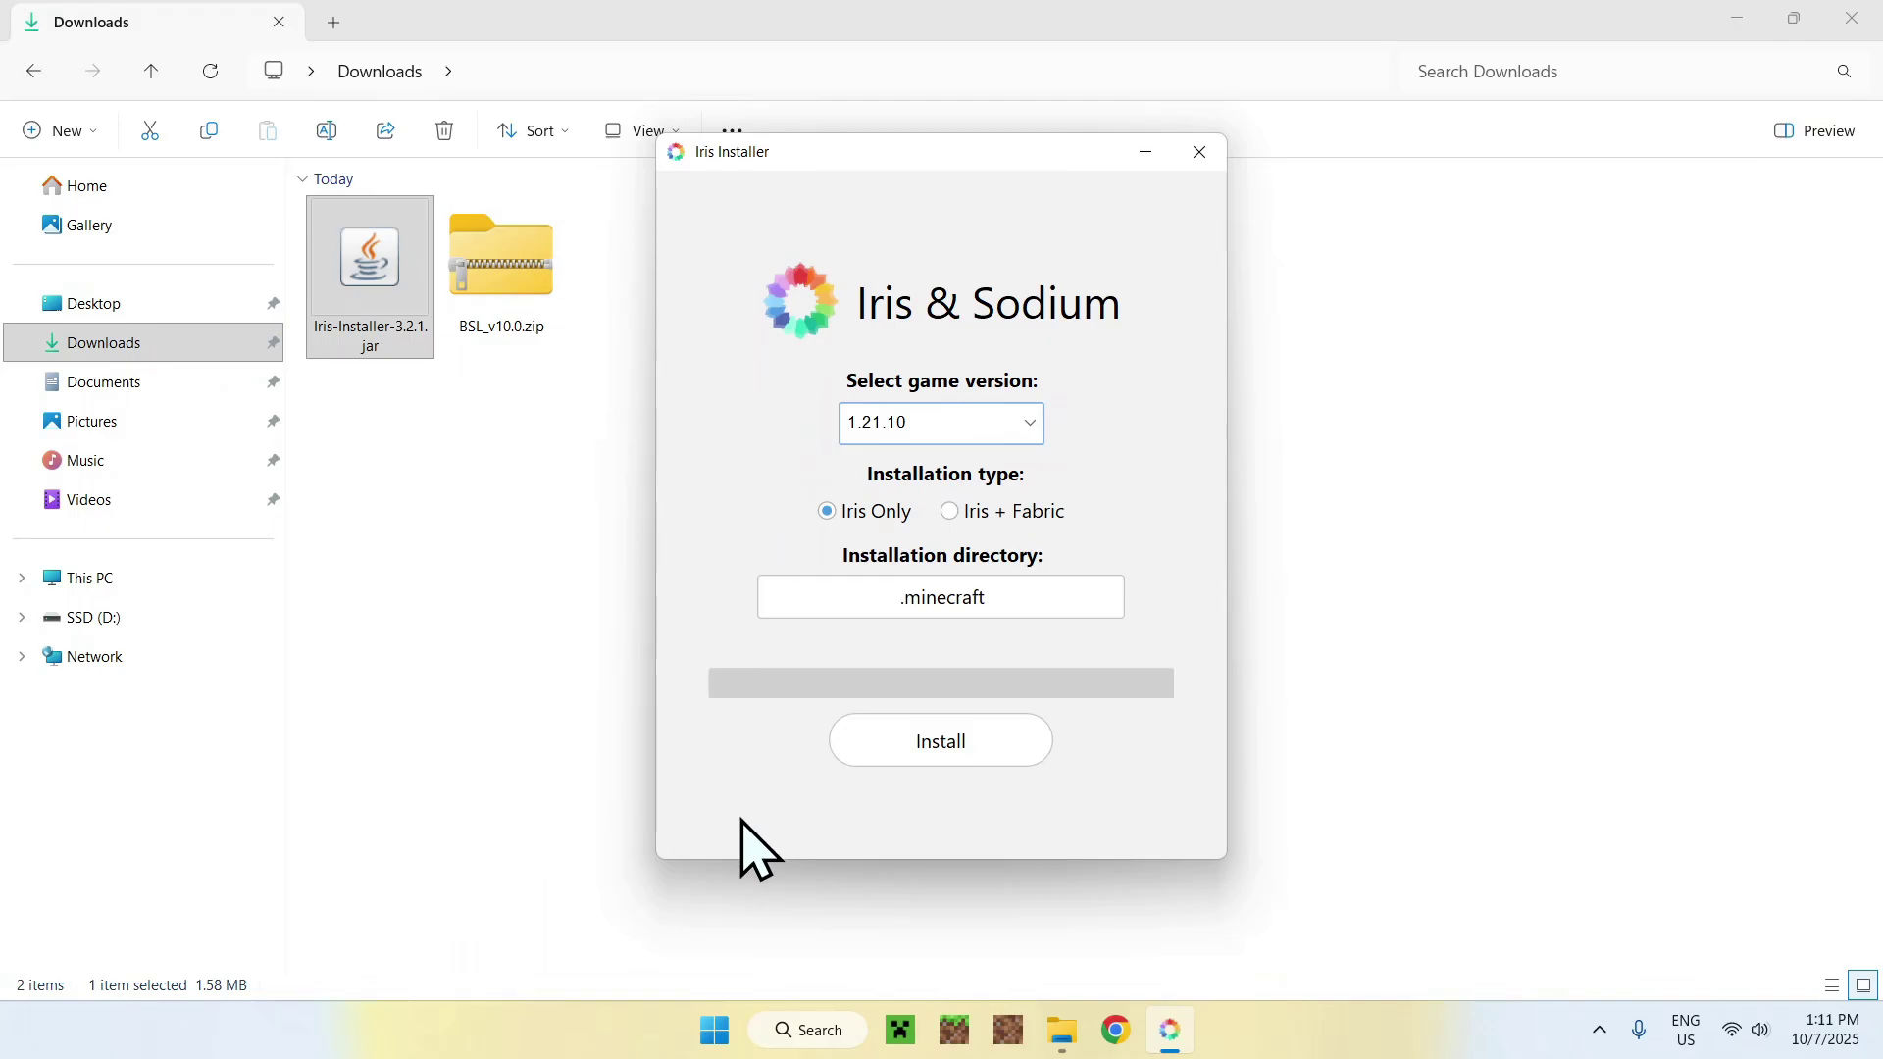
click(931, 762)
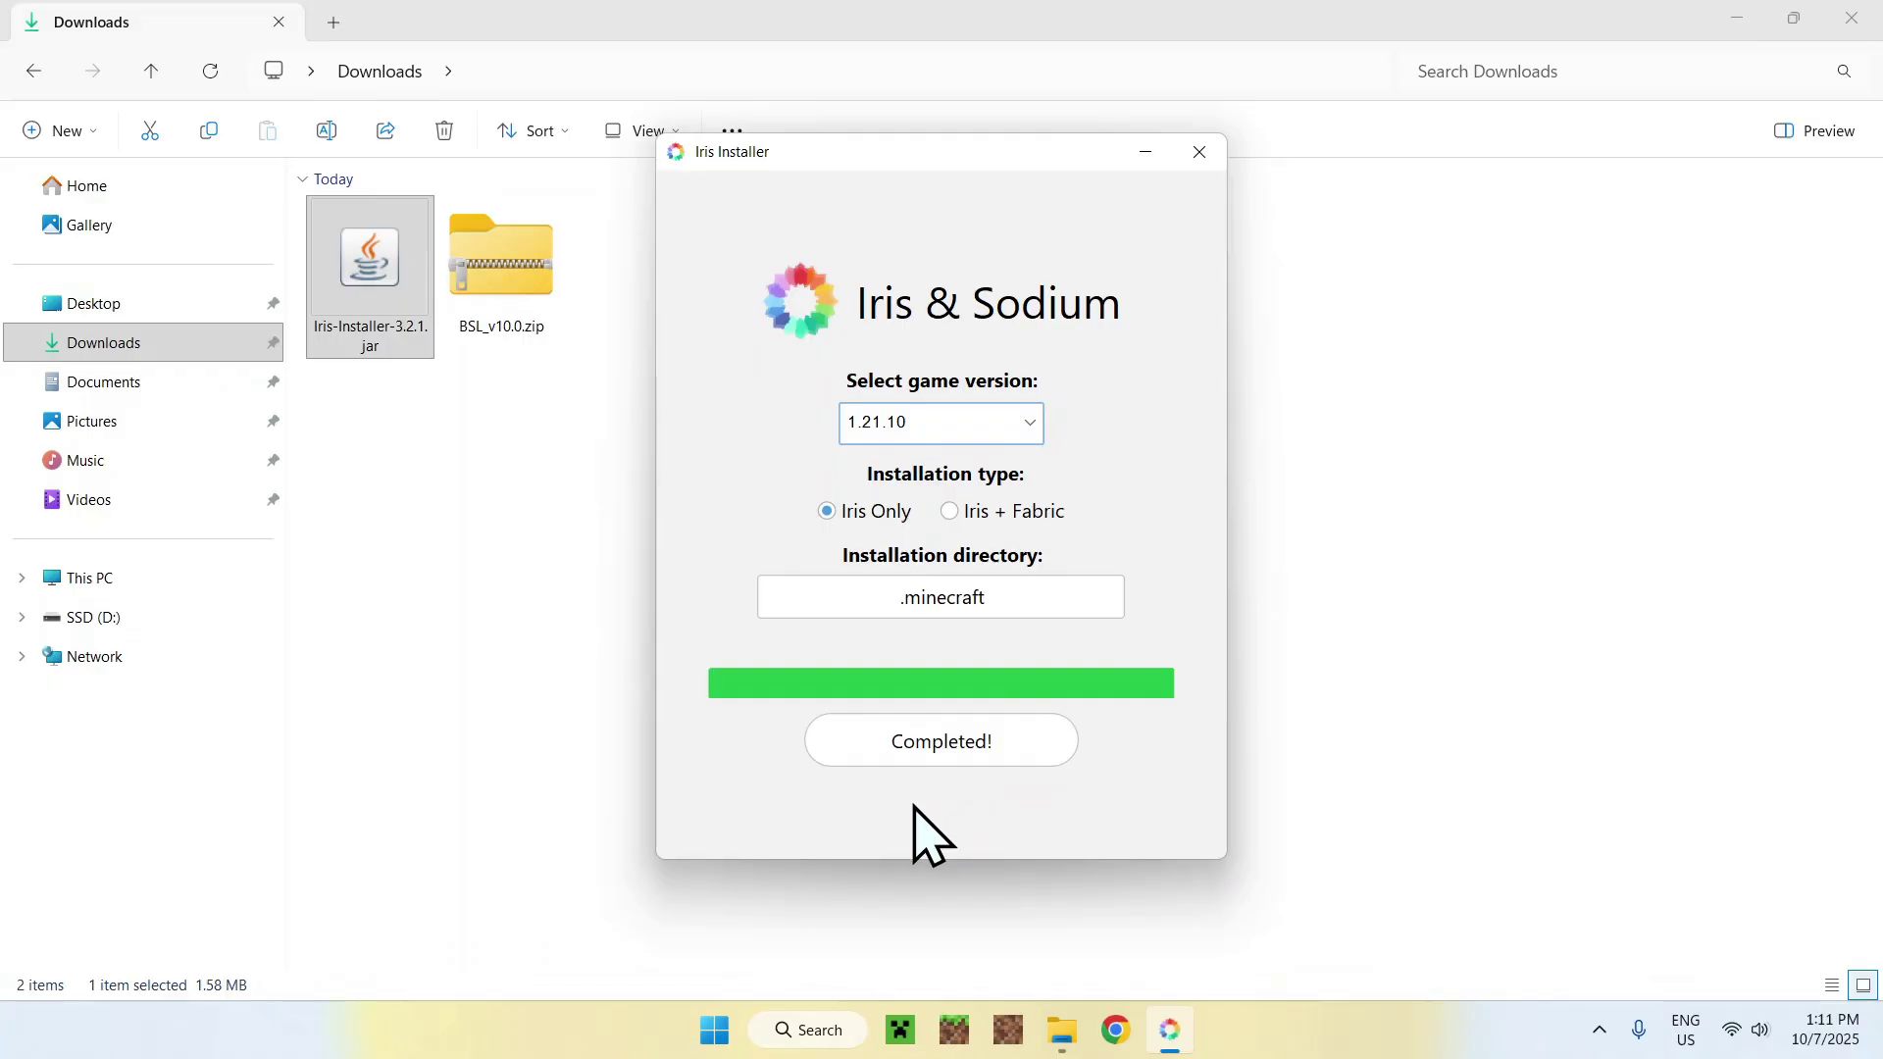
click(1199, 151)
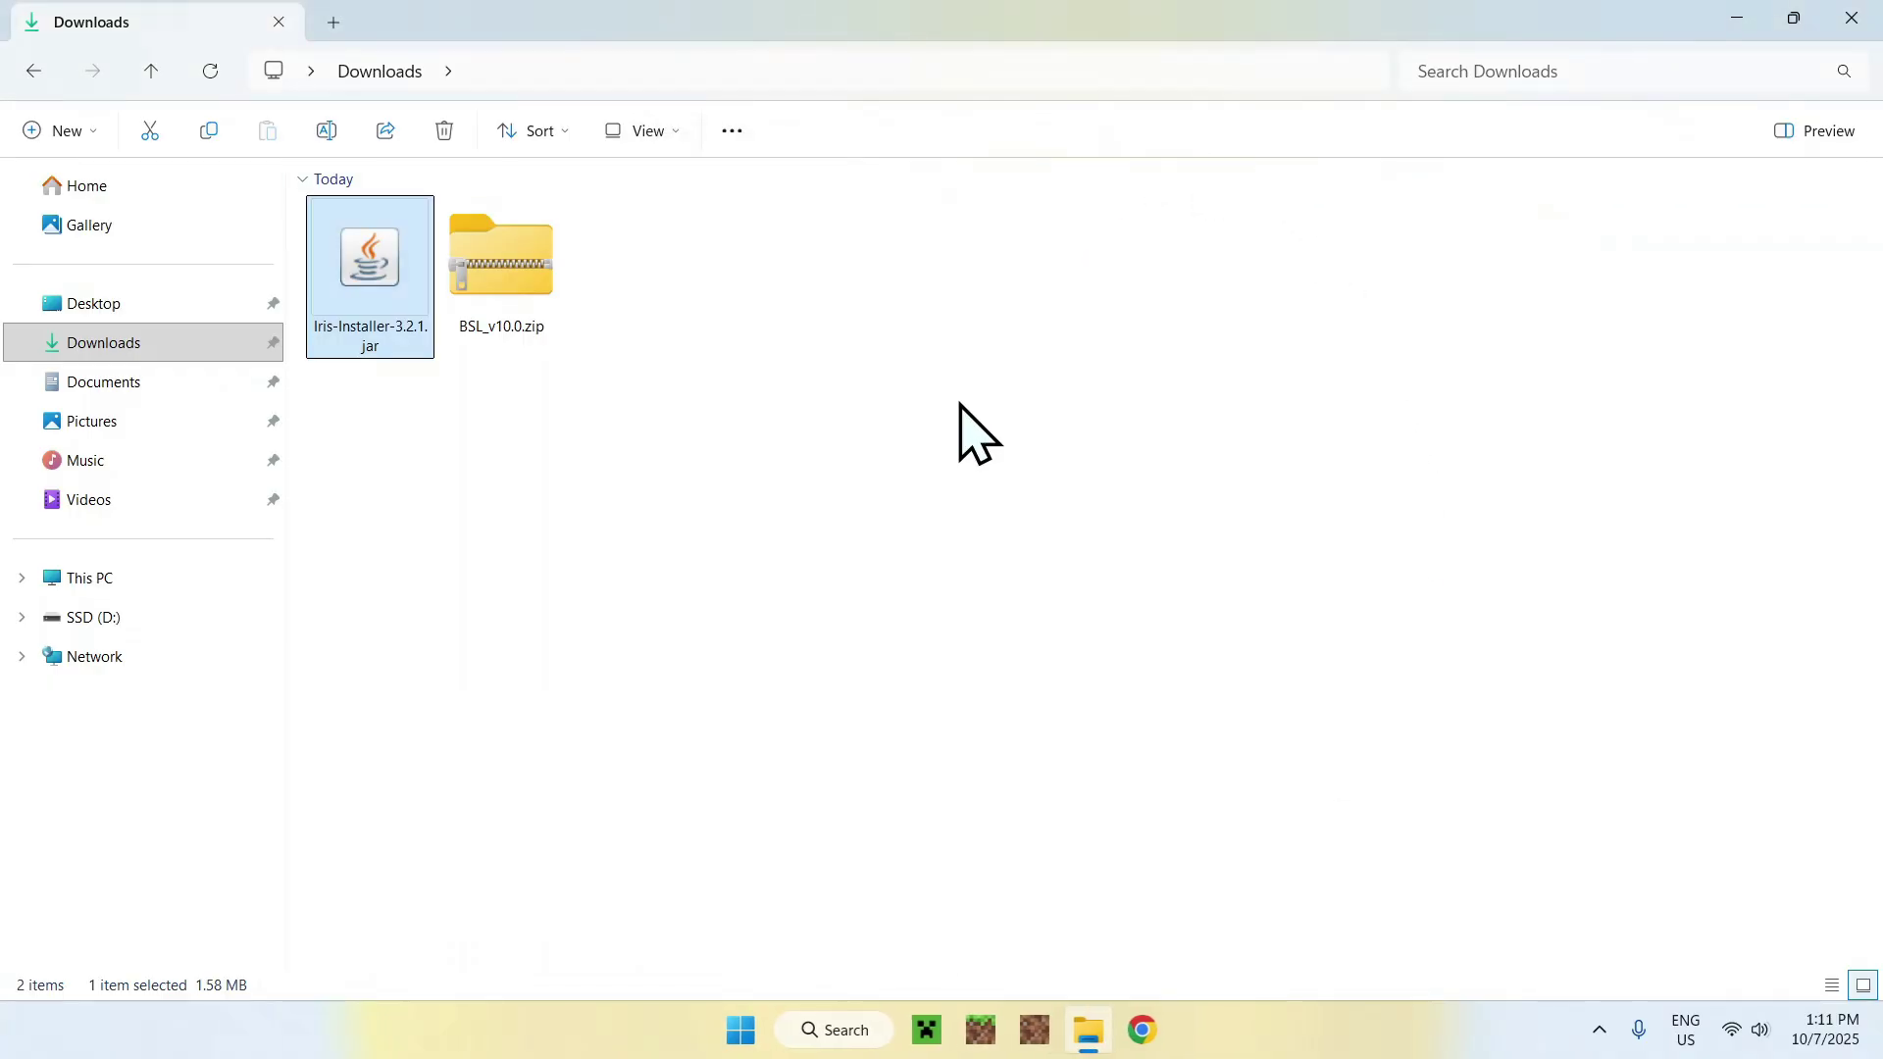
Step: Launch the Iris & Sodium for 1.21.10 profile from the Minecraft Launcher and maximize the game
click(922, 1028)
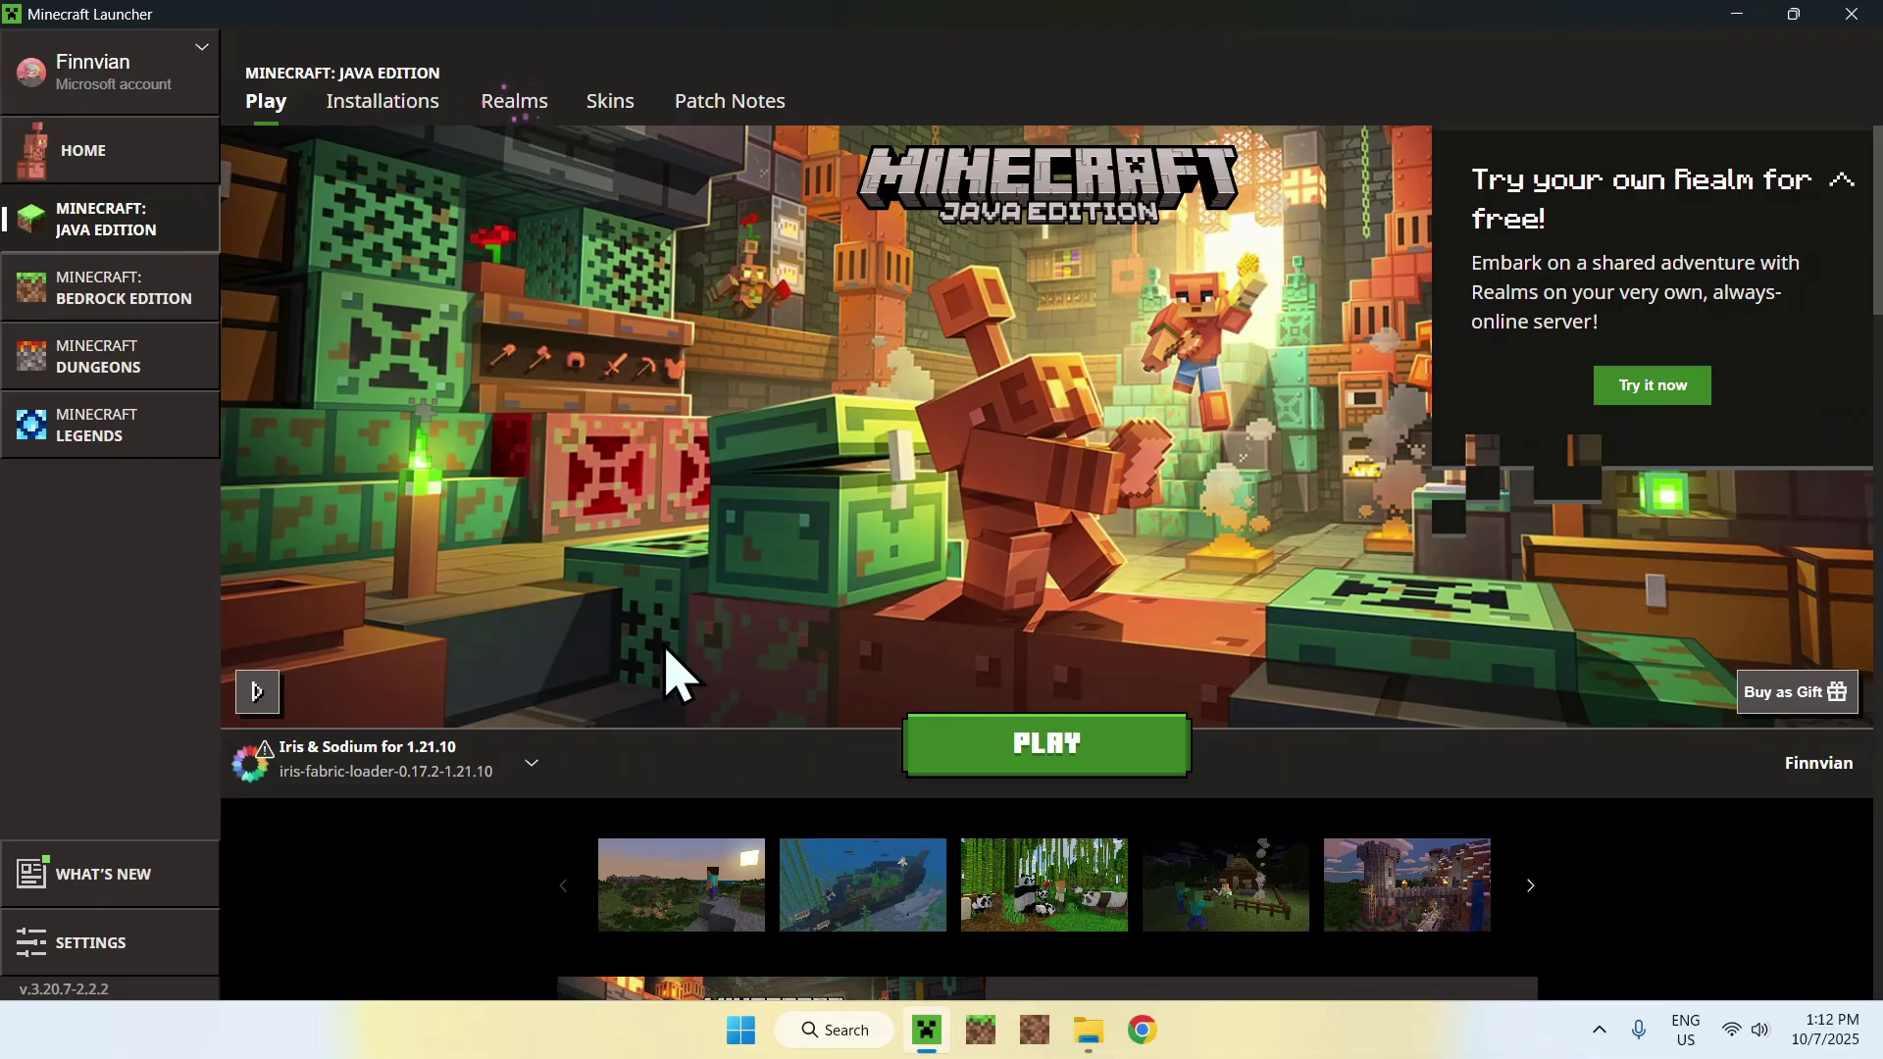
click(1048, 799)
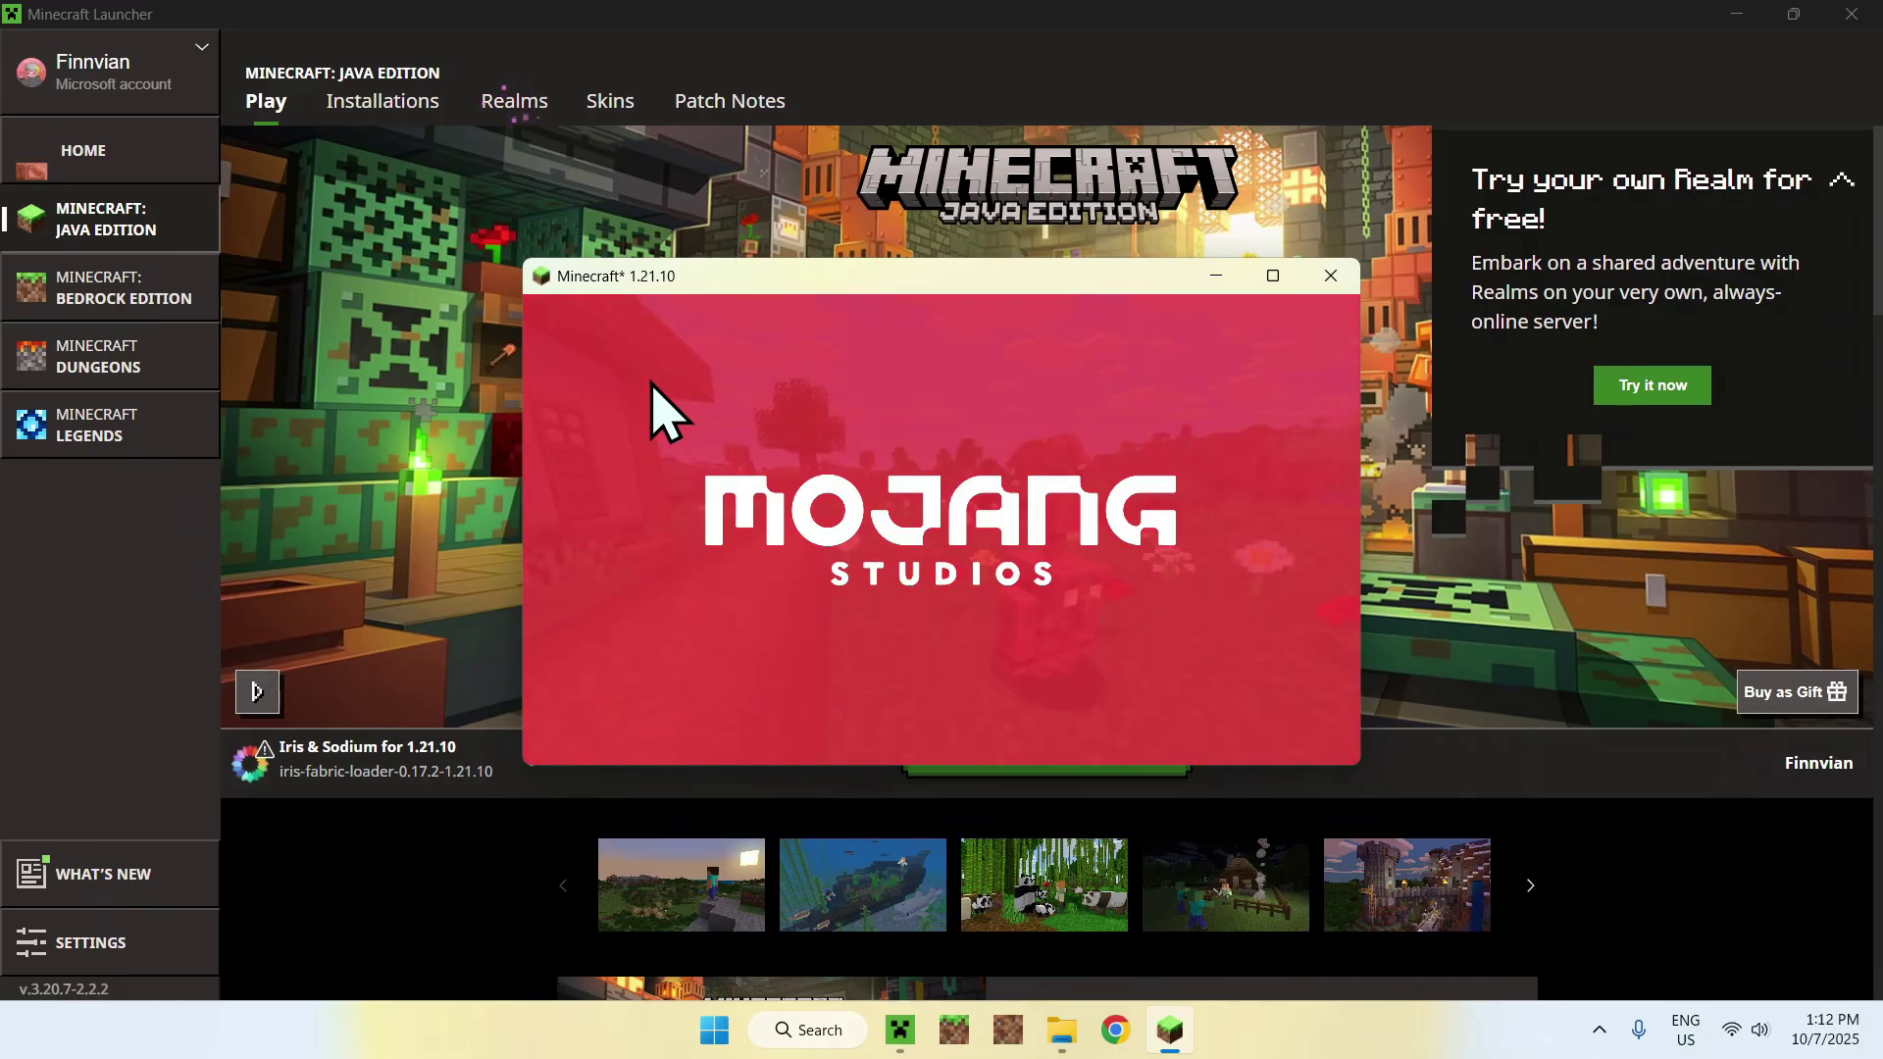
click(1272, 276)
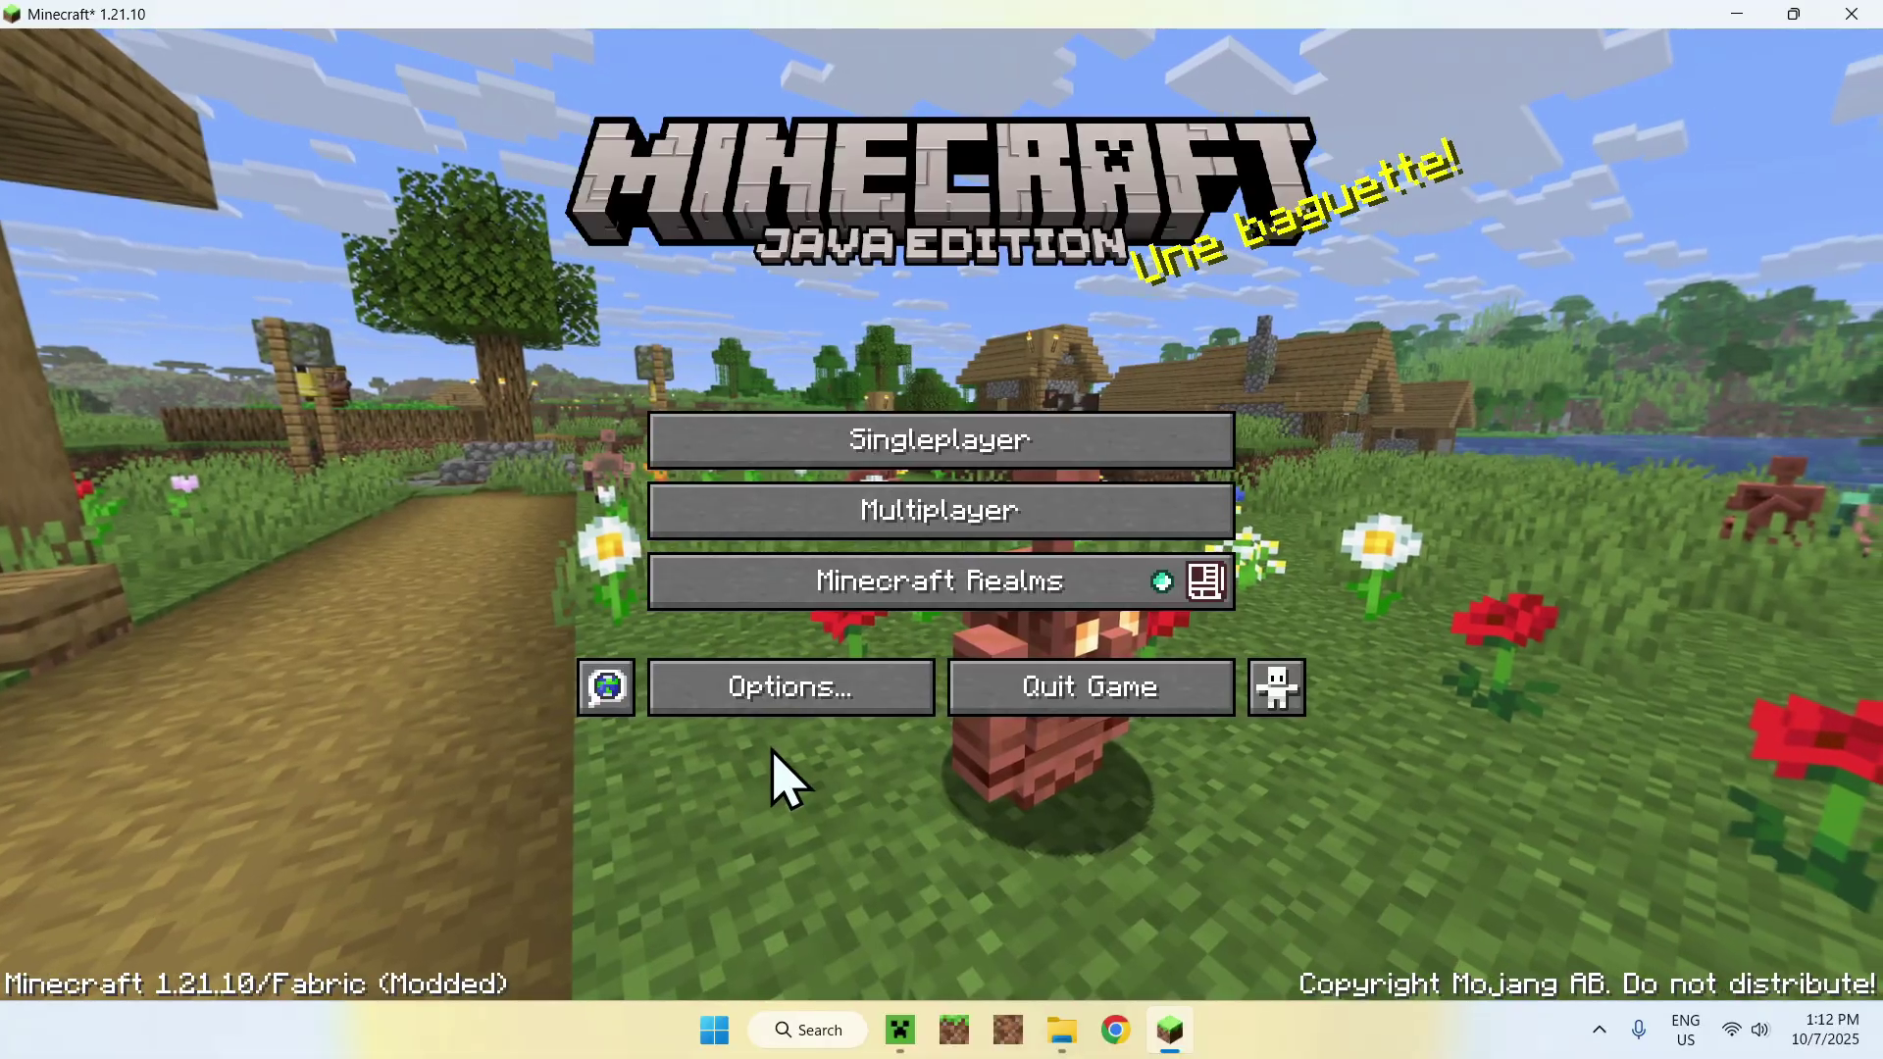
Step: Open the shaderpacks folder through Options, Video Settings and the Shader Packs screen
click(785, 698)
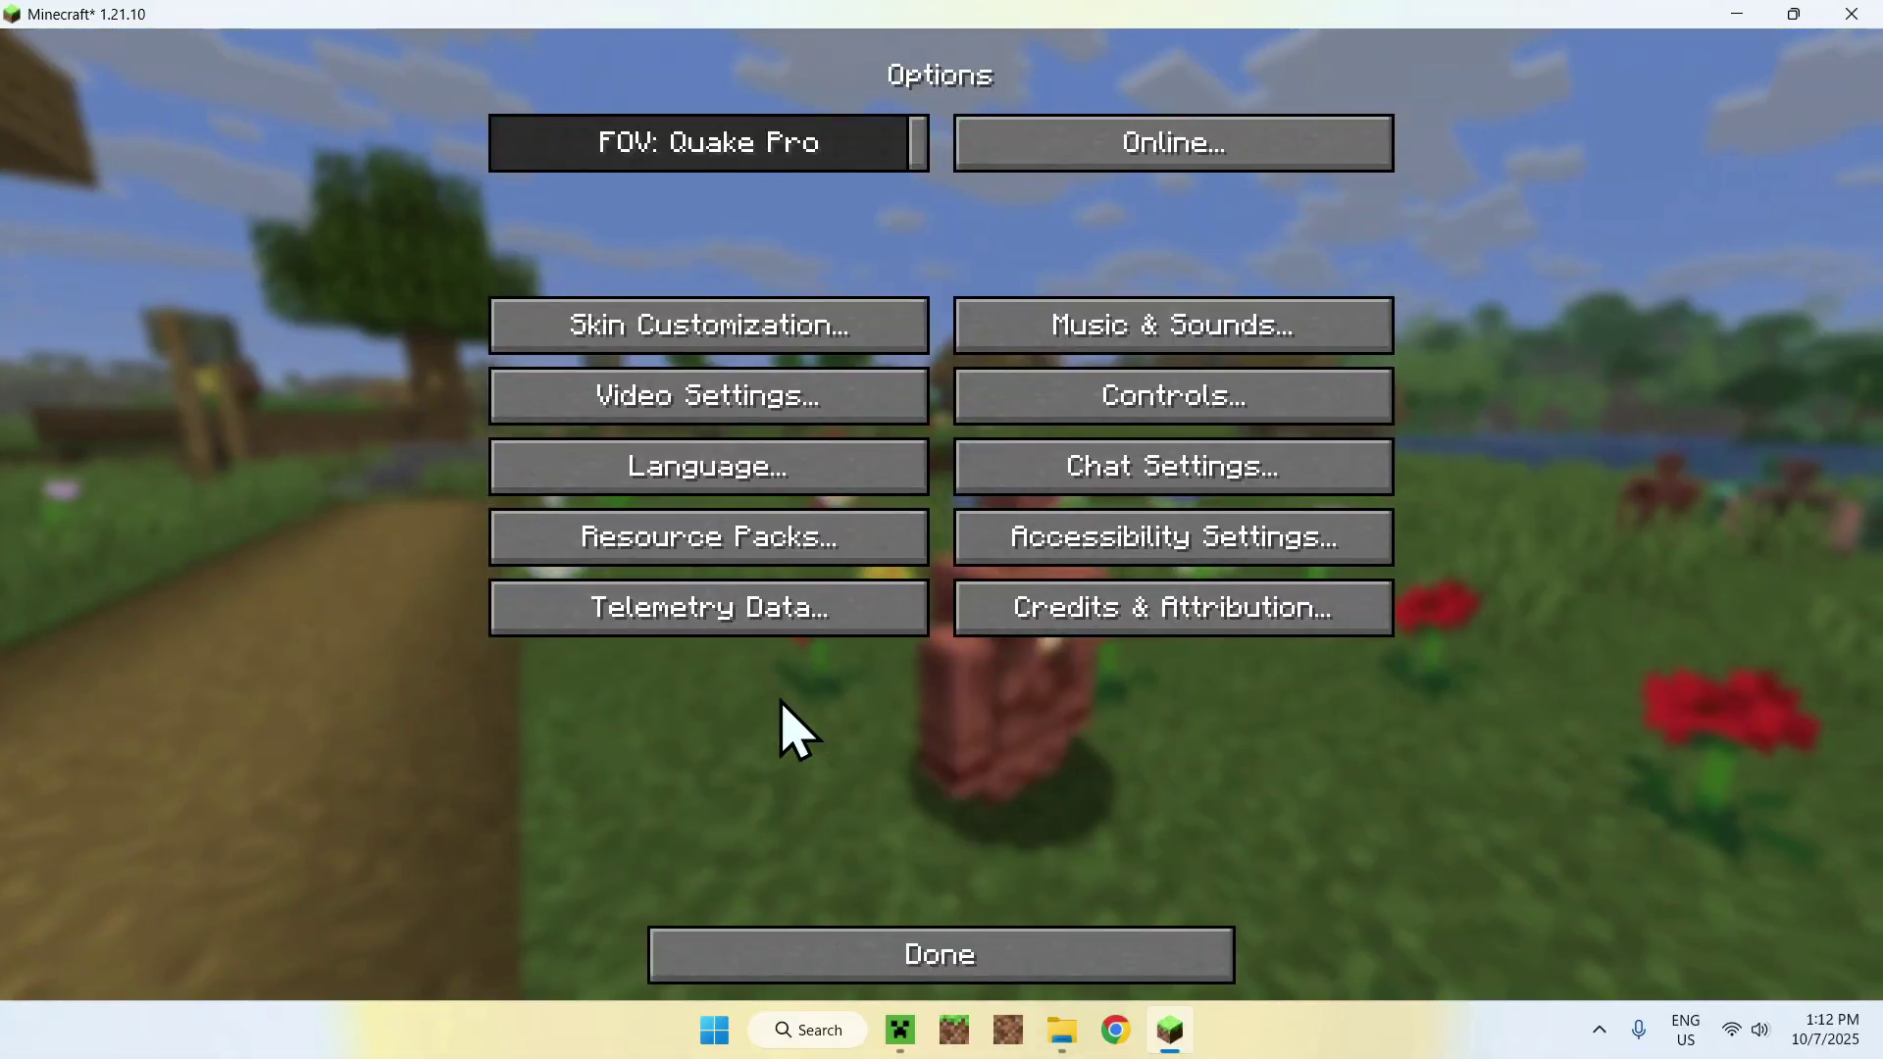
click(702, 417)
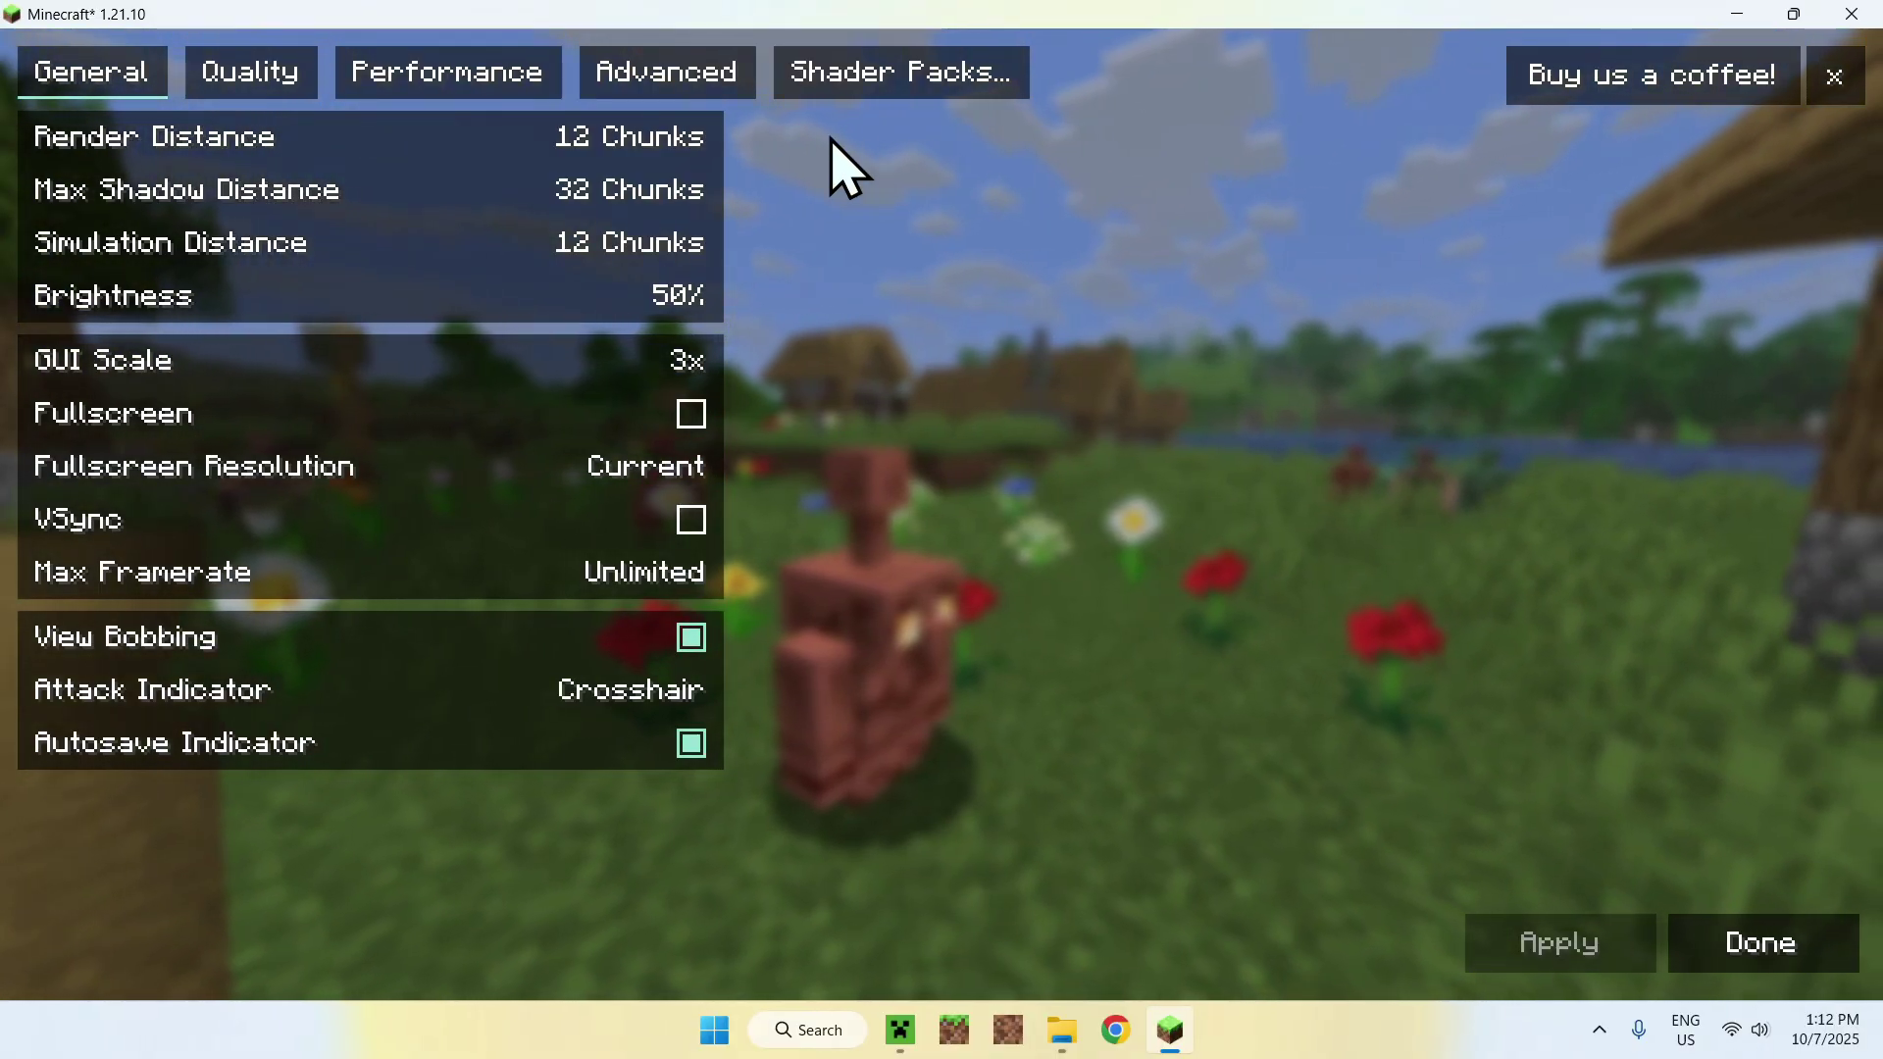
click(868, 88)
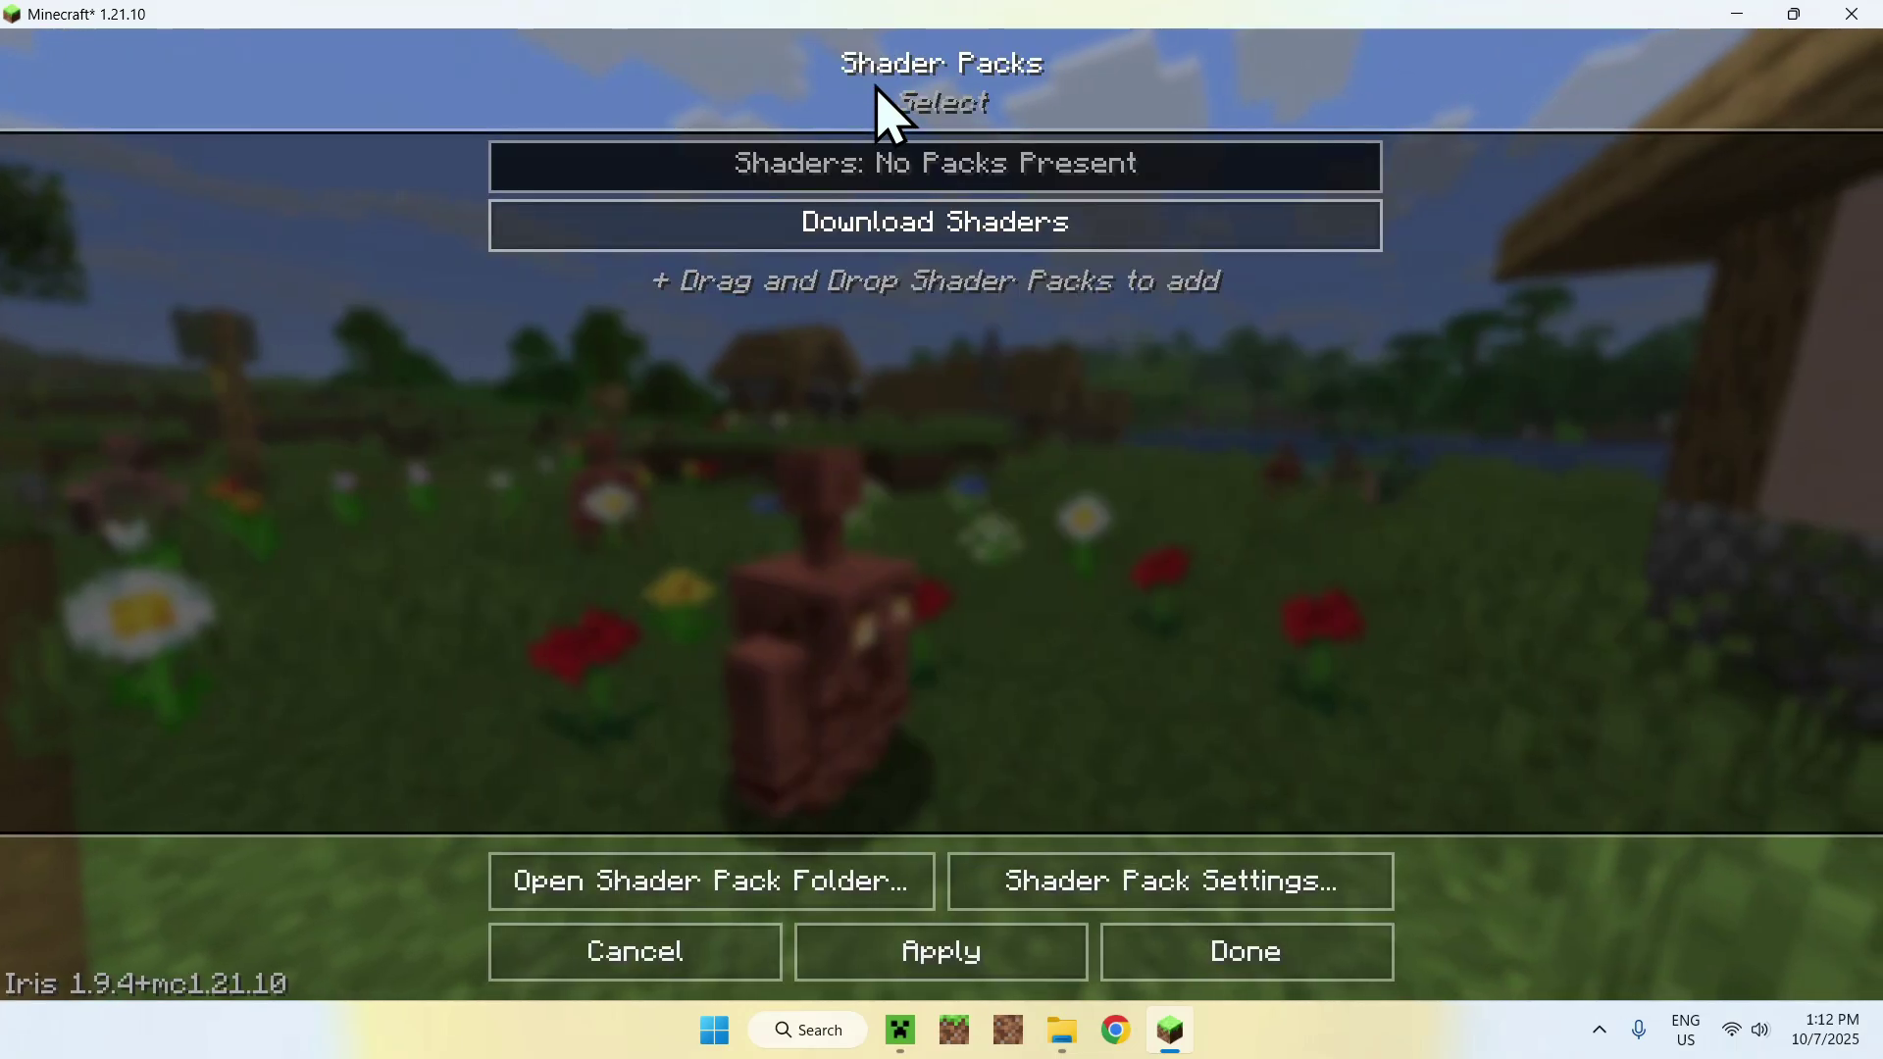
click(698, 890)
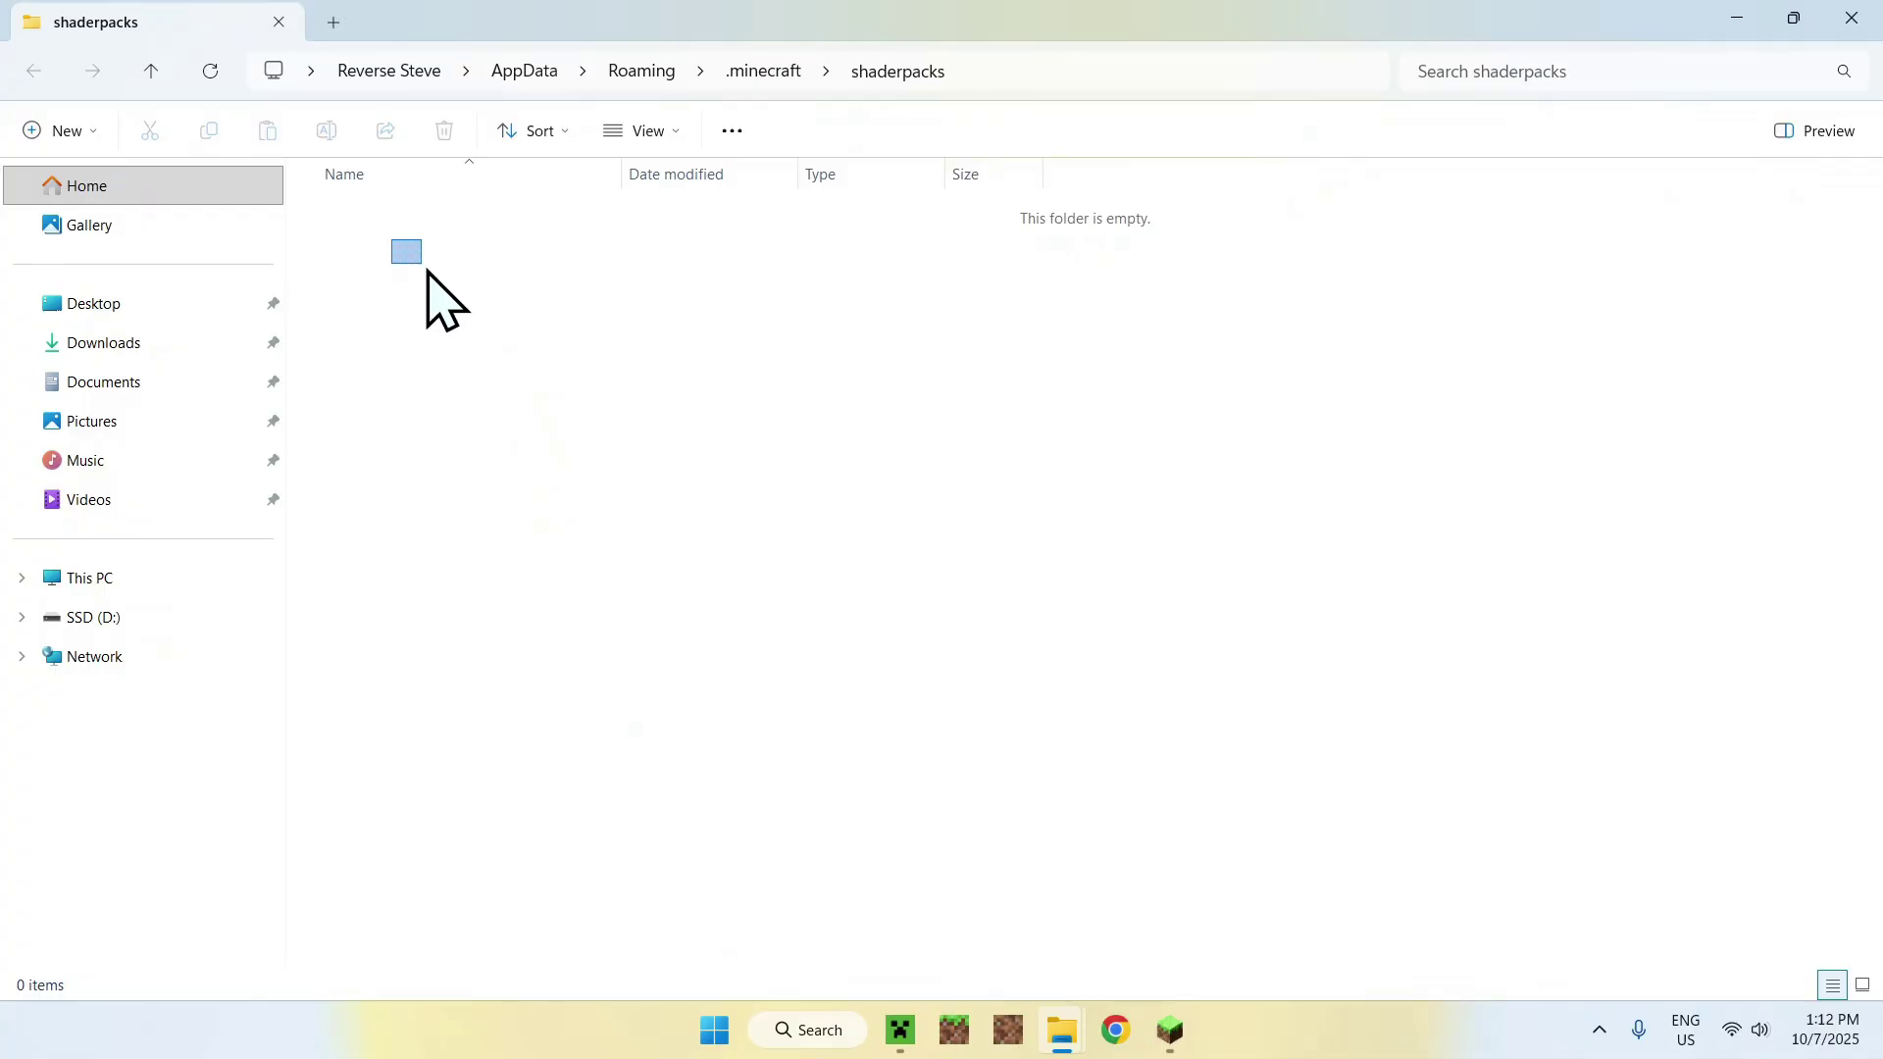
Step: Copy BSL_v10.0.zip from Downloads into the .minecraft shaderpacks folder
drag(426, 270, 1260, 799)
click(157, 343)
click(461, 299)
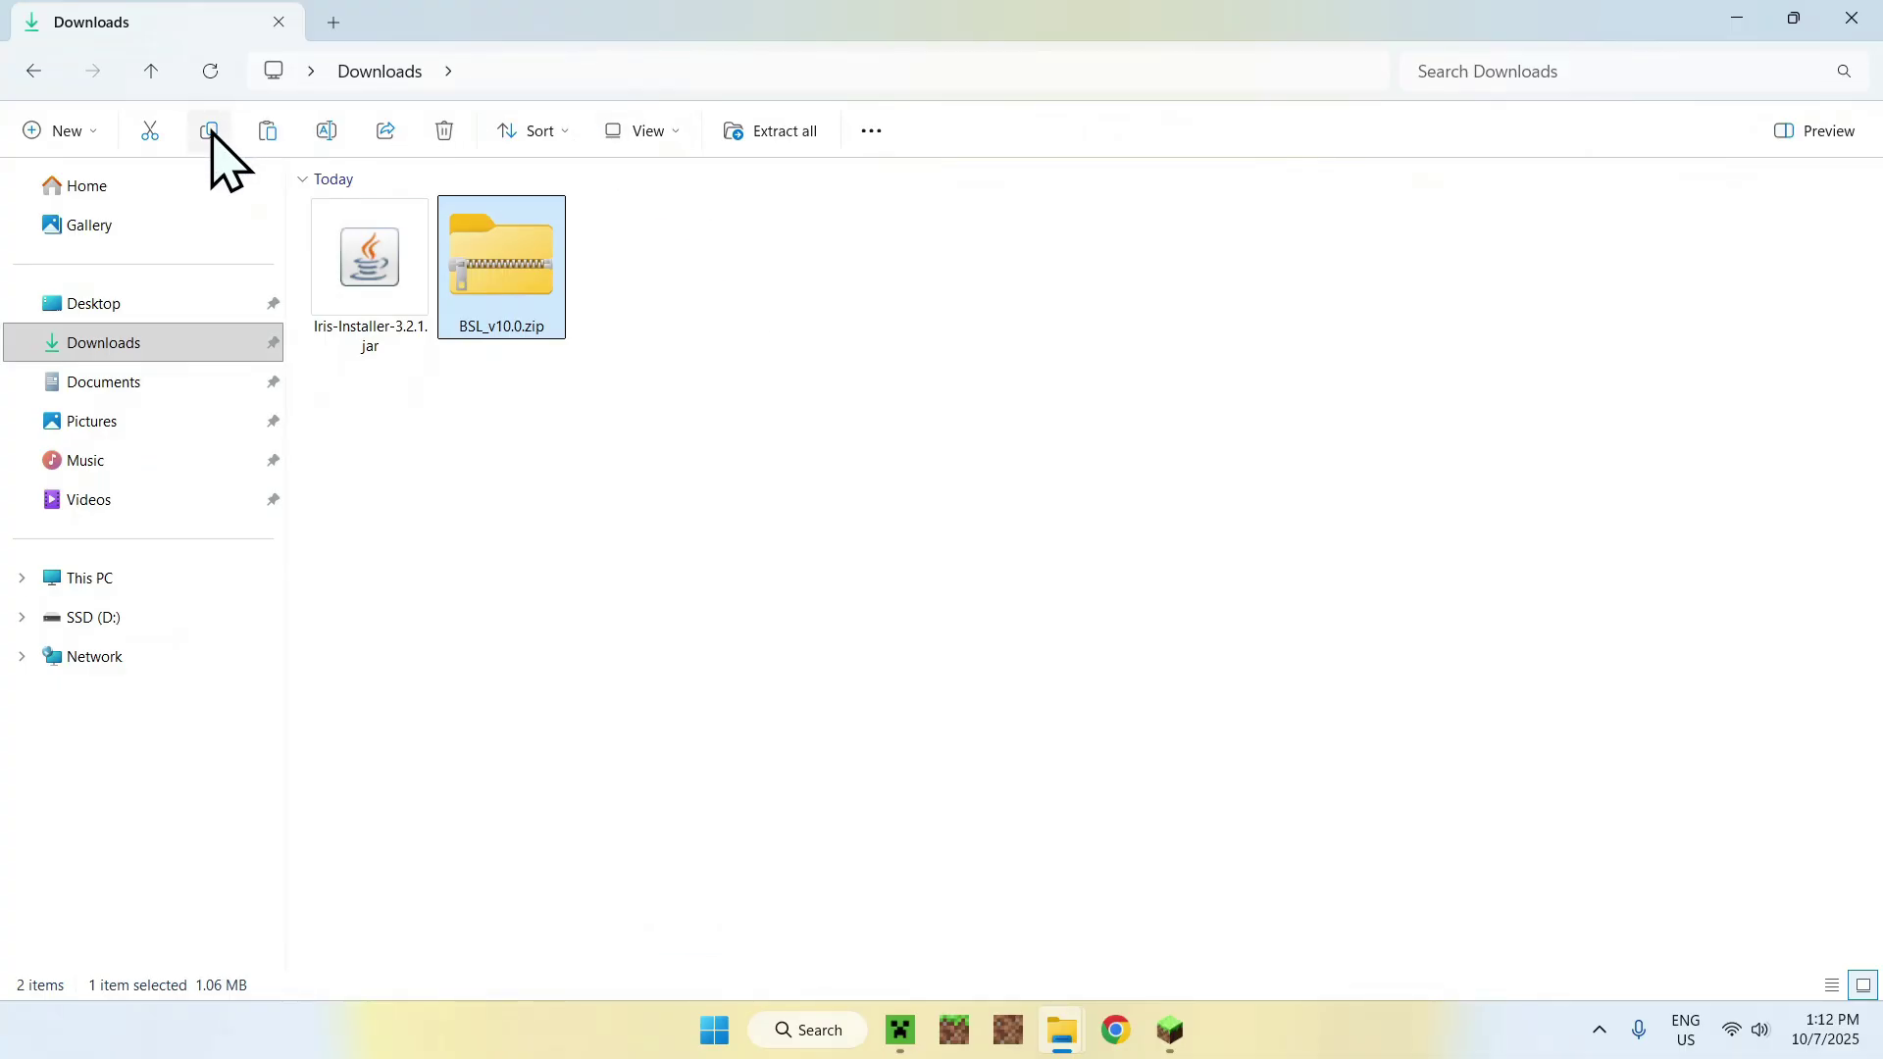
click(36, 73)
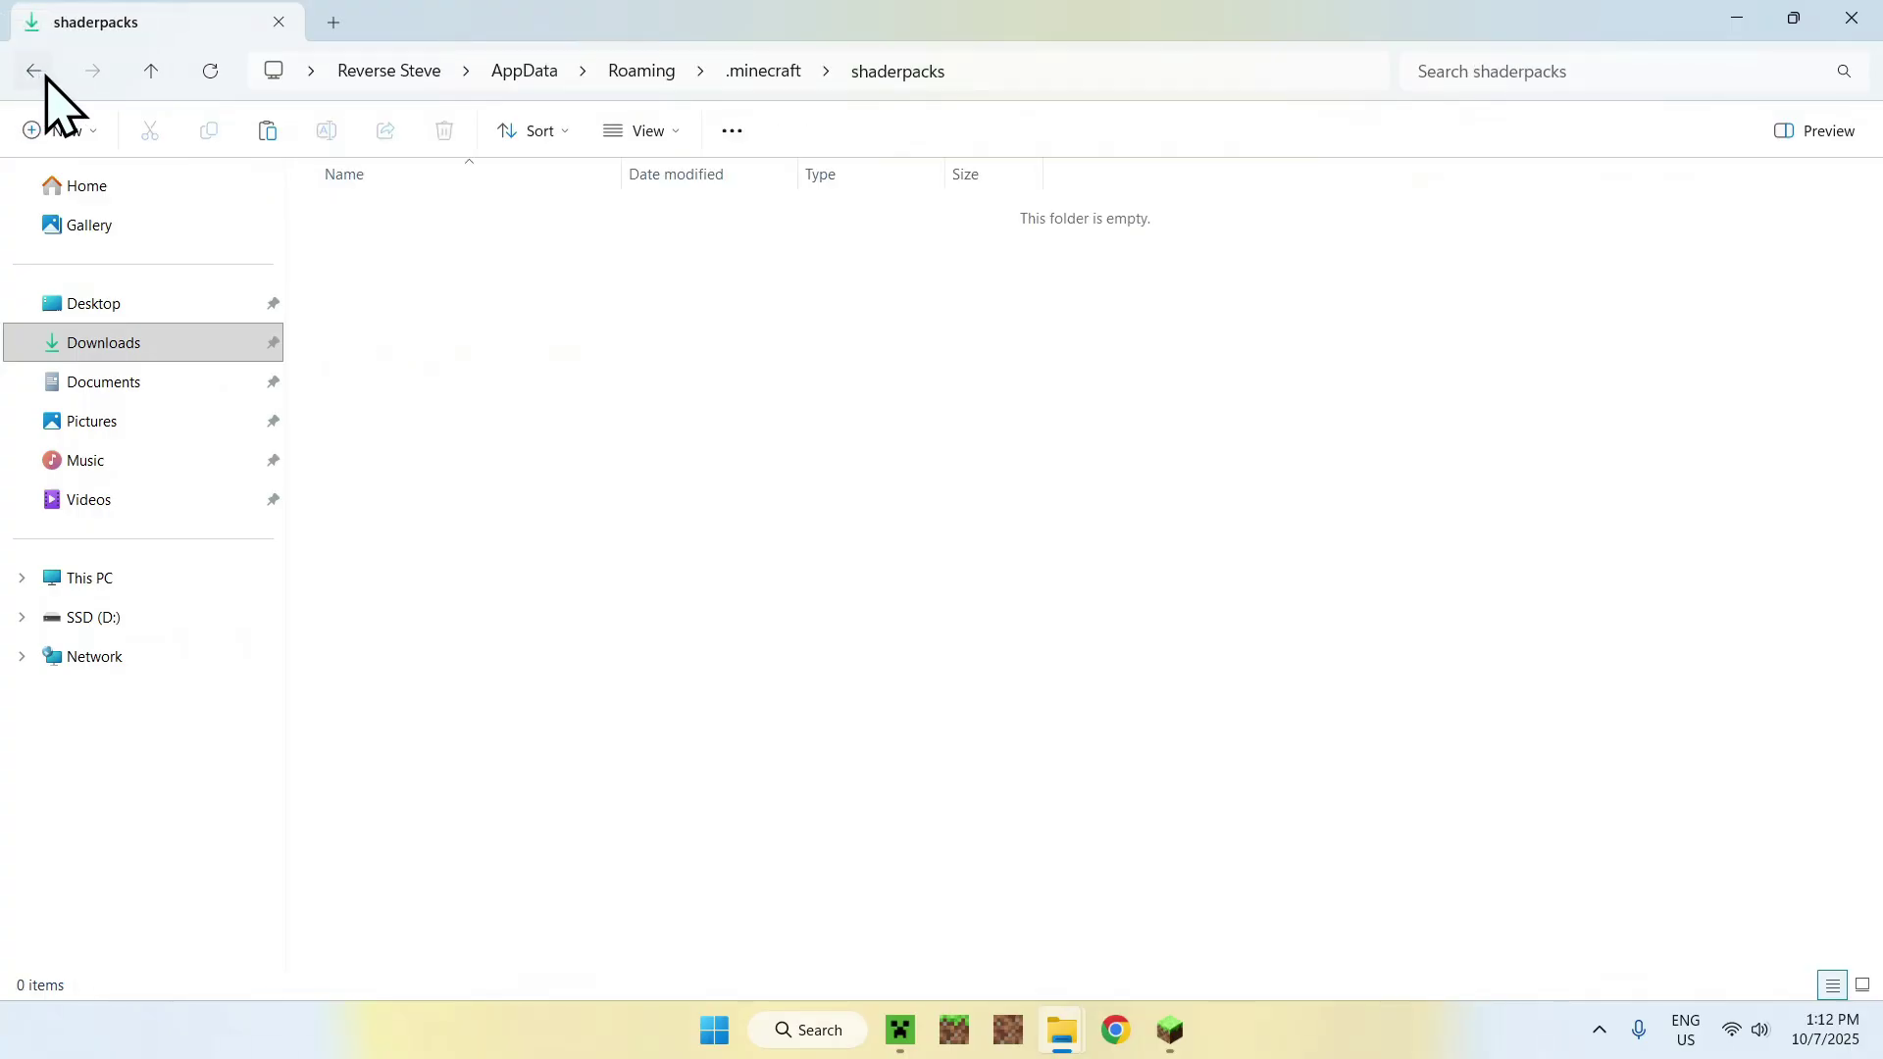
click(266, 133)
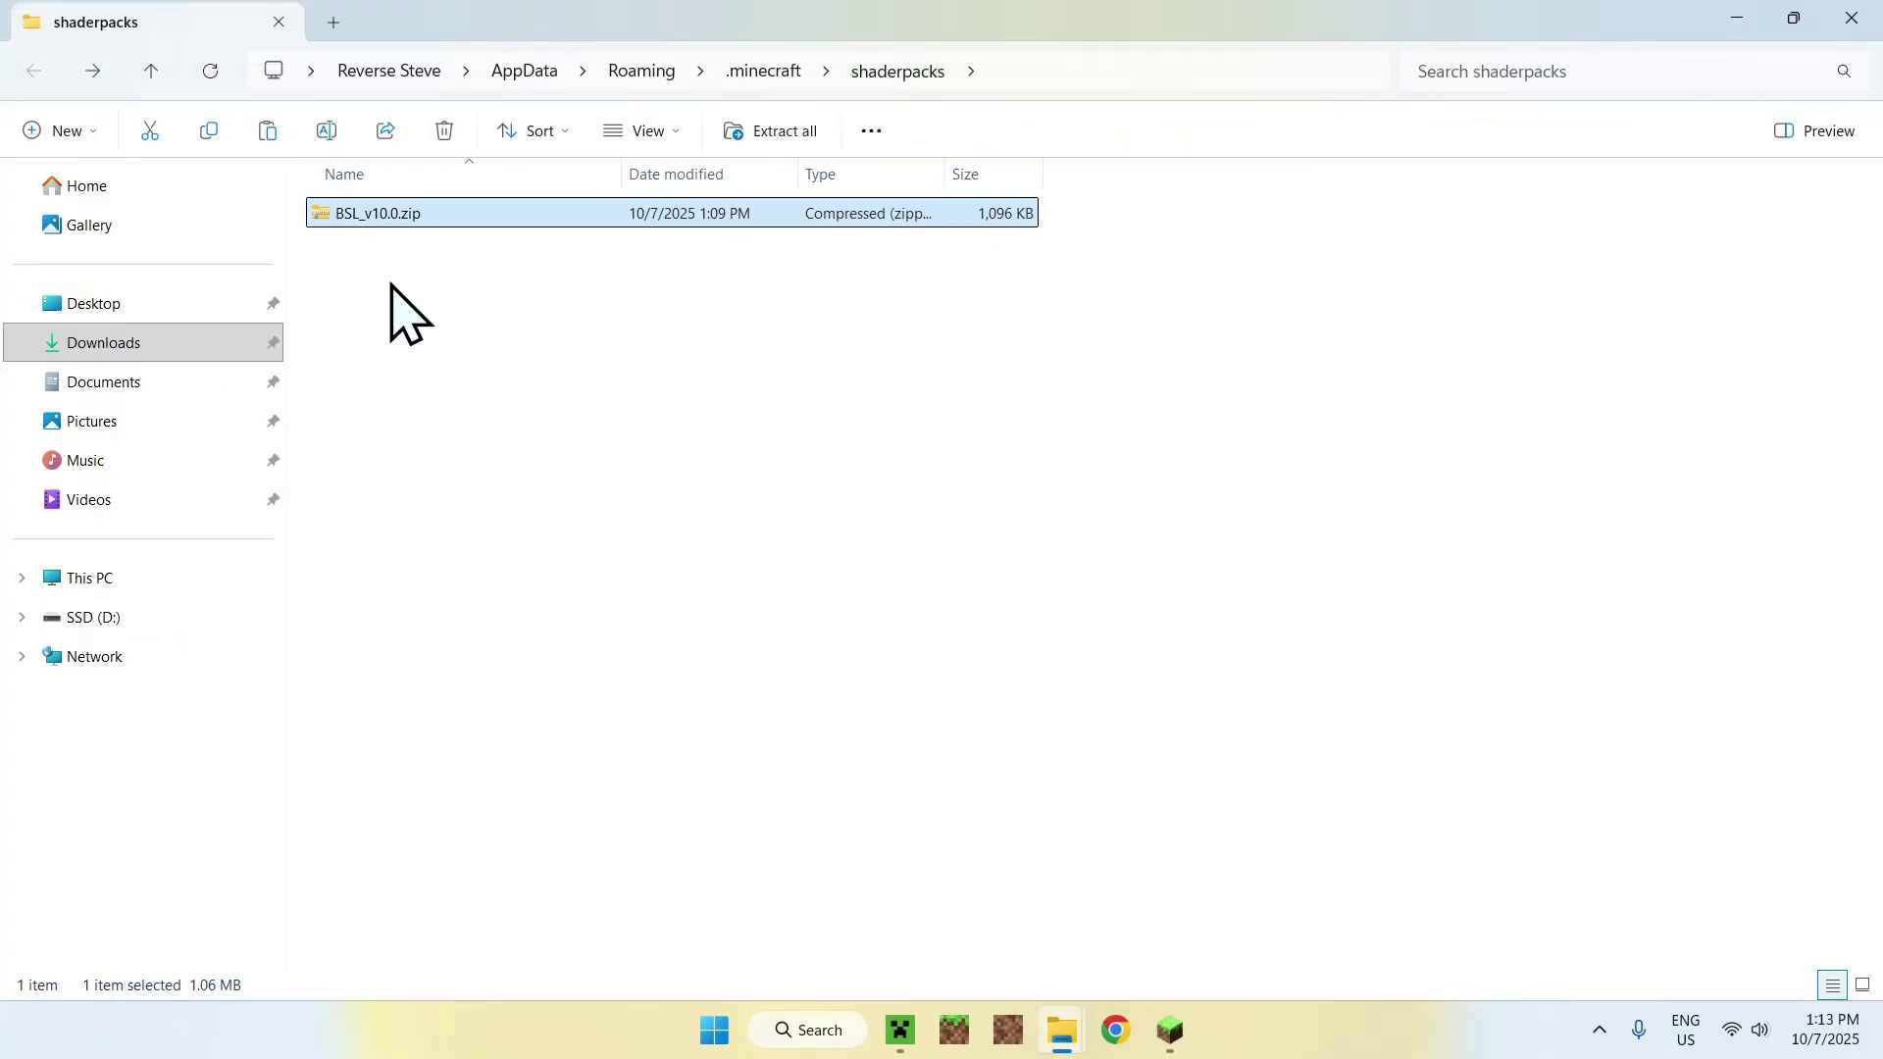
click(390, 284)
drag(315, 236, 529, 344)
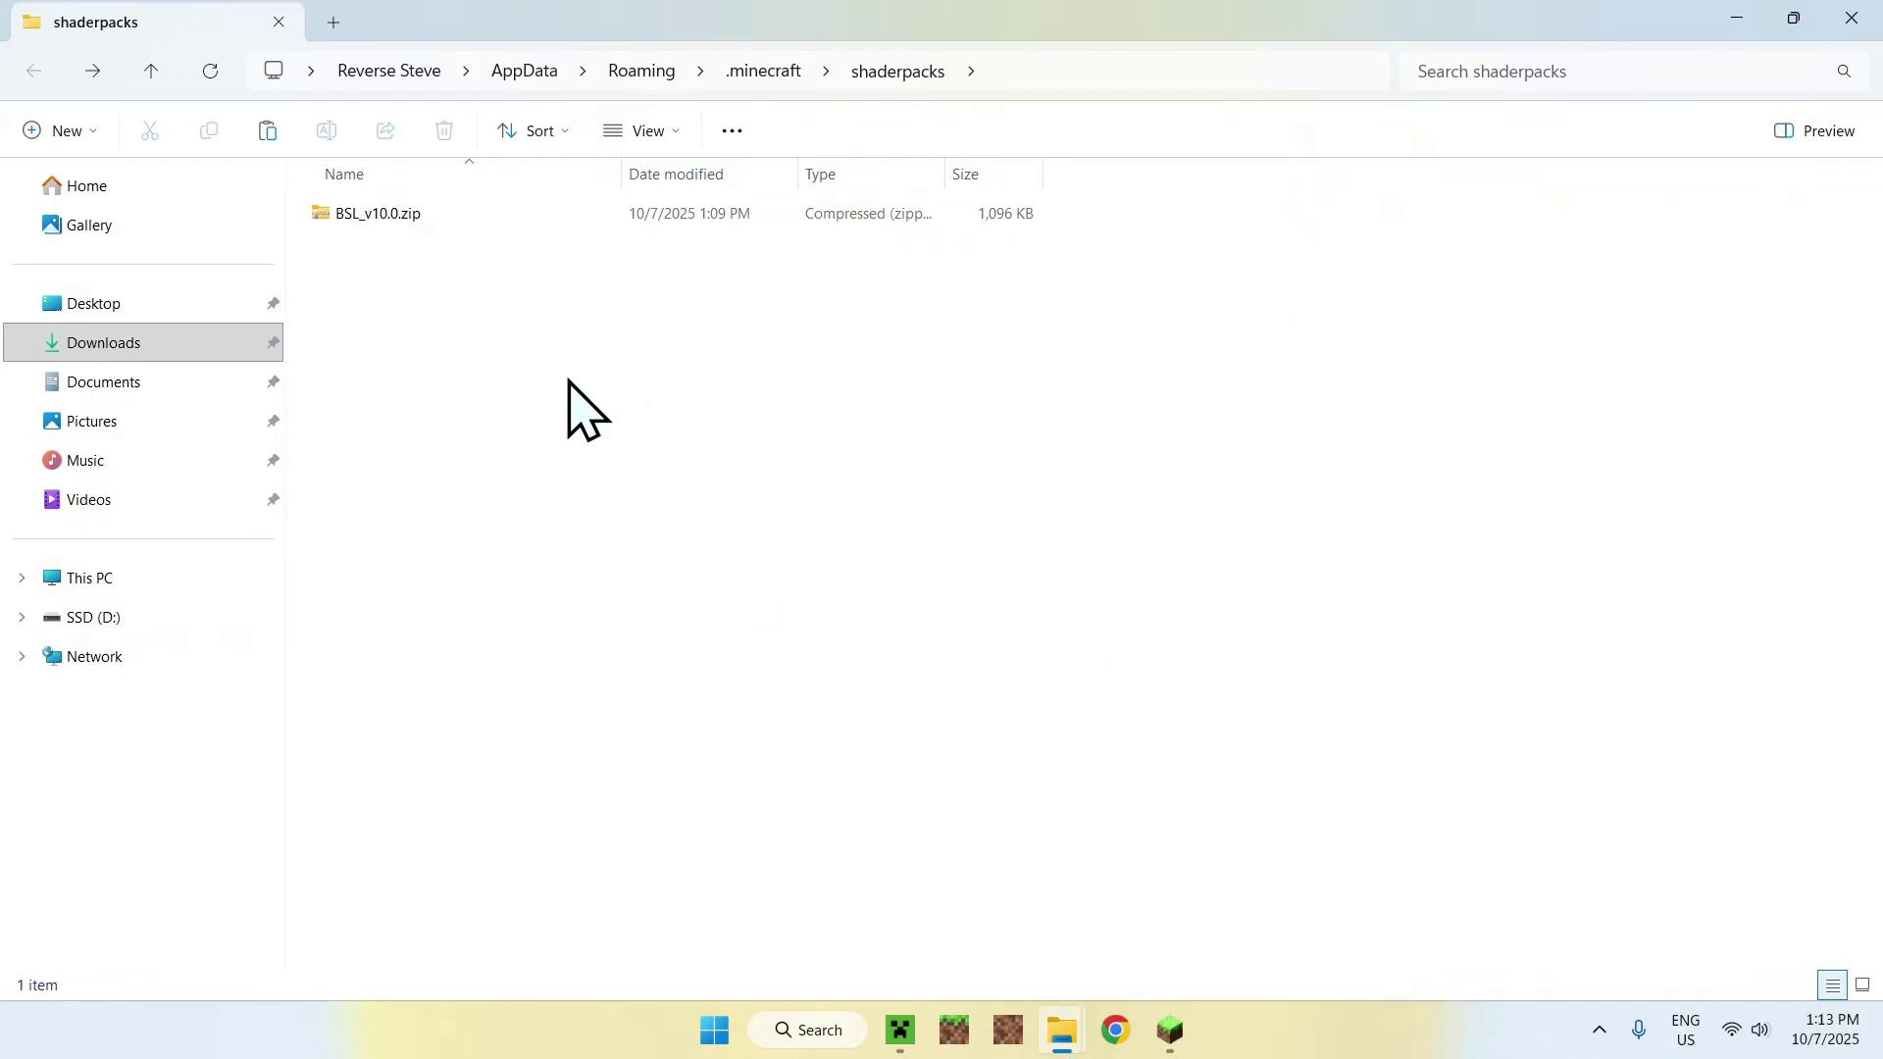
Step: Back in the game, select the BSL_v10.0.zip shader pack and apply it
click(1176, 1012)
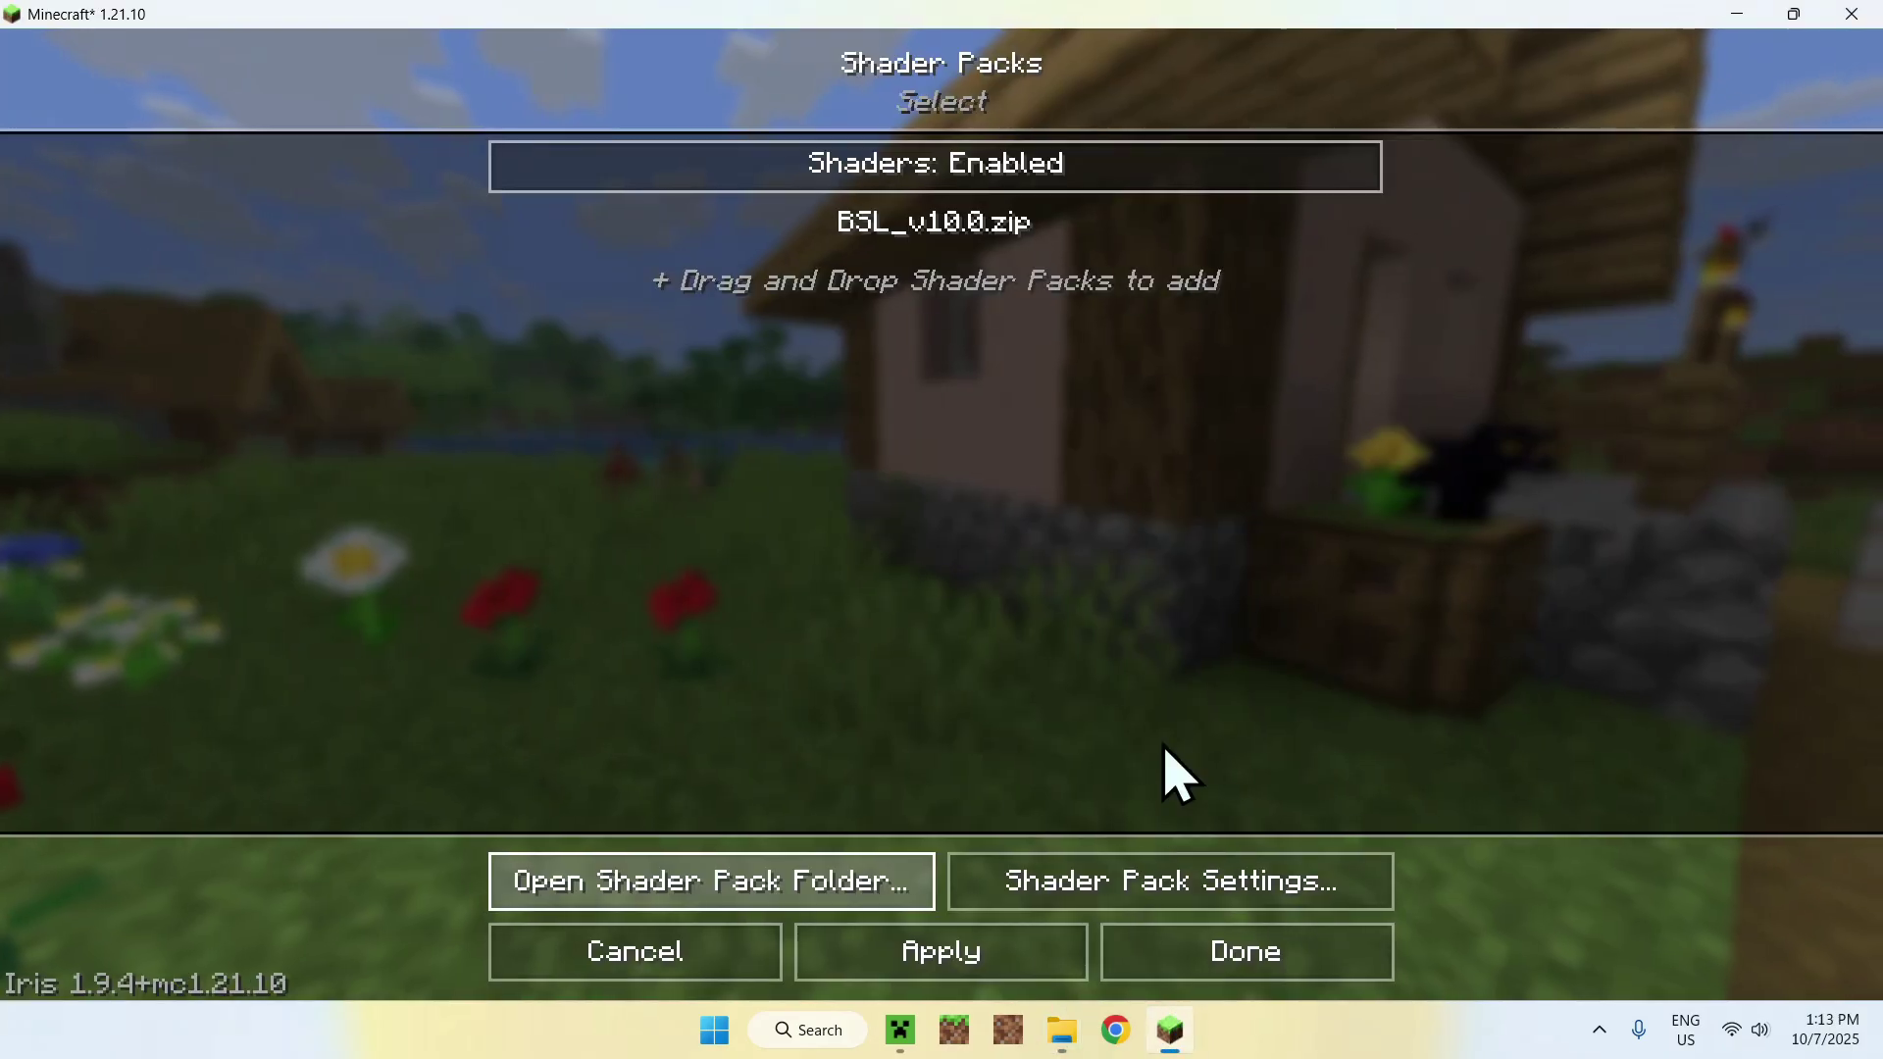
click(919, 251)
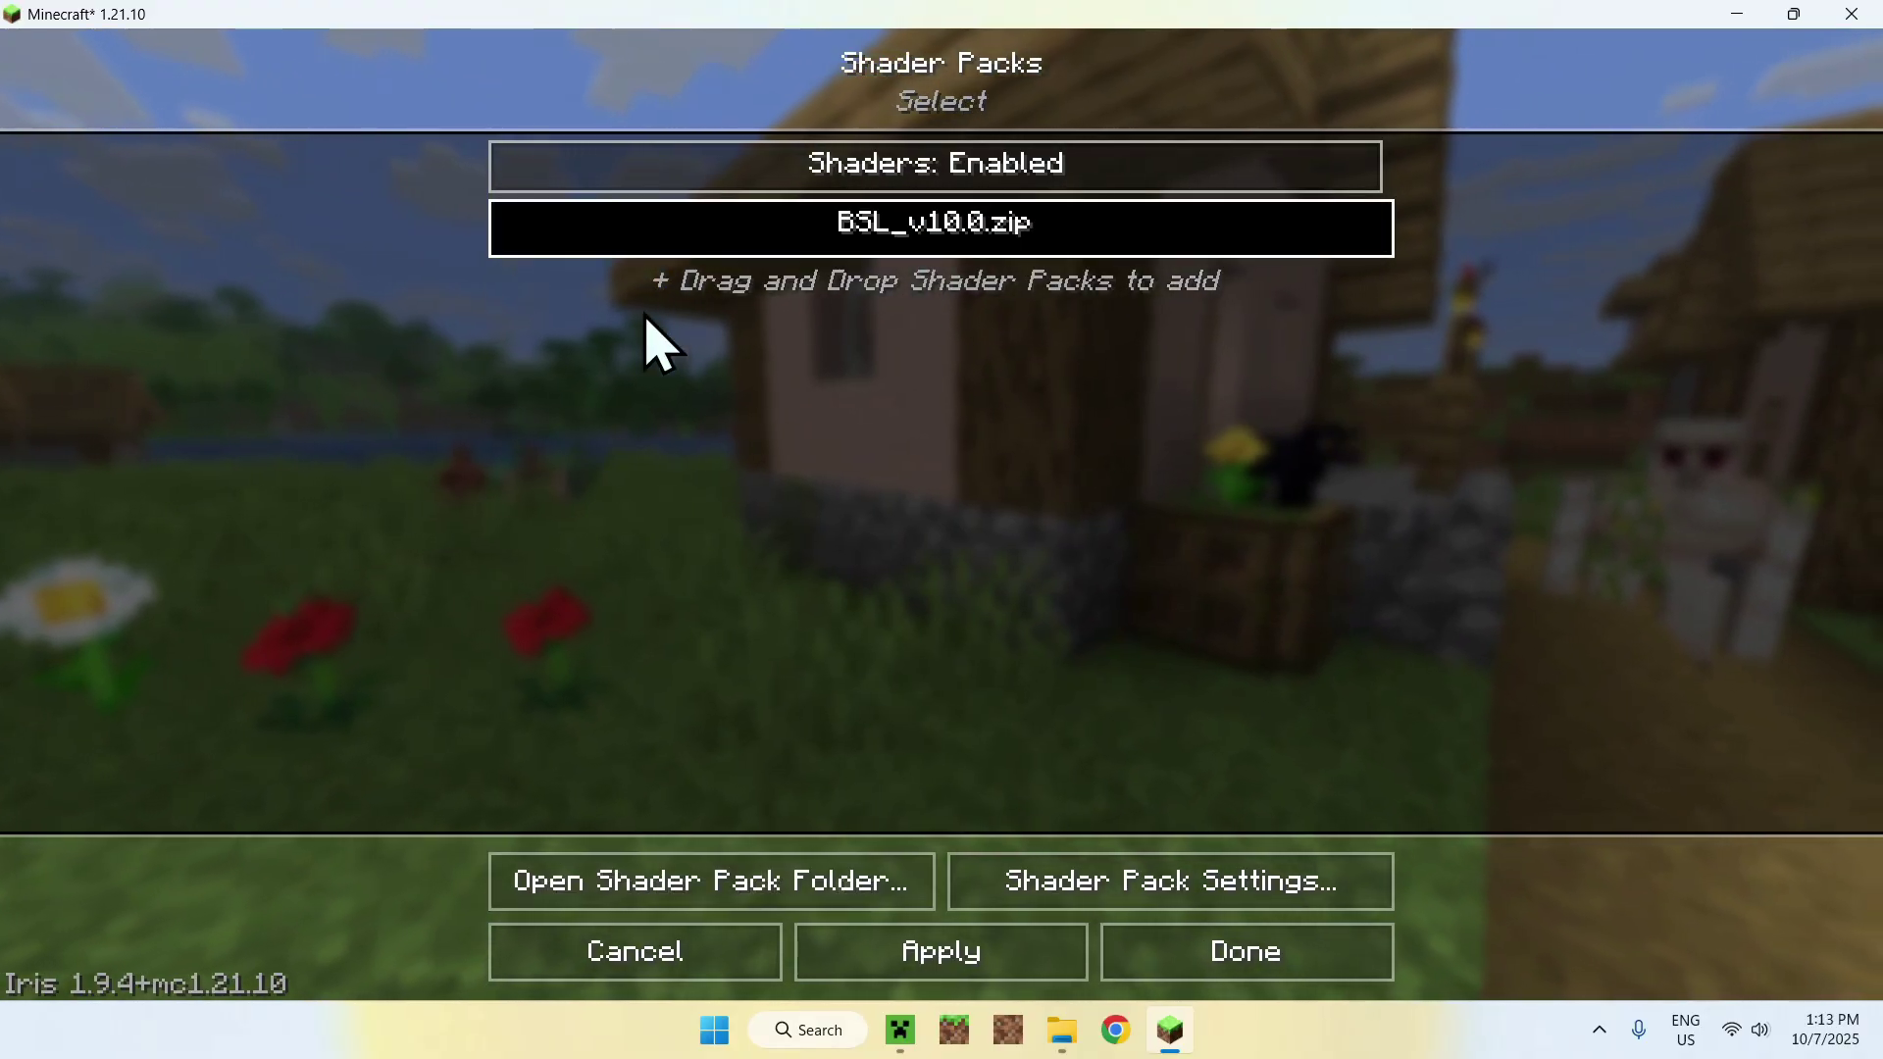
click(912, 949)
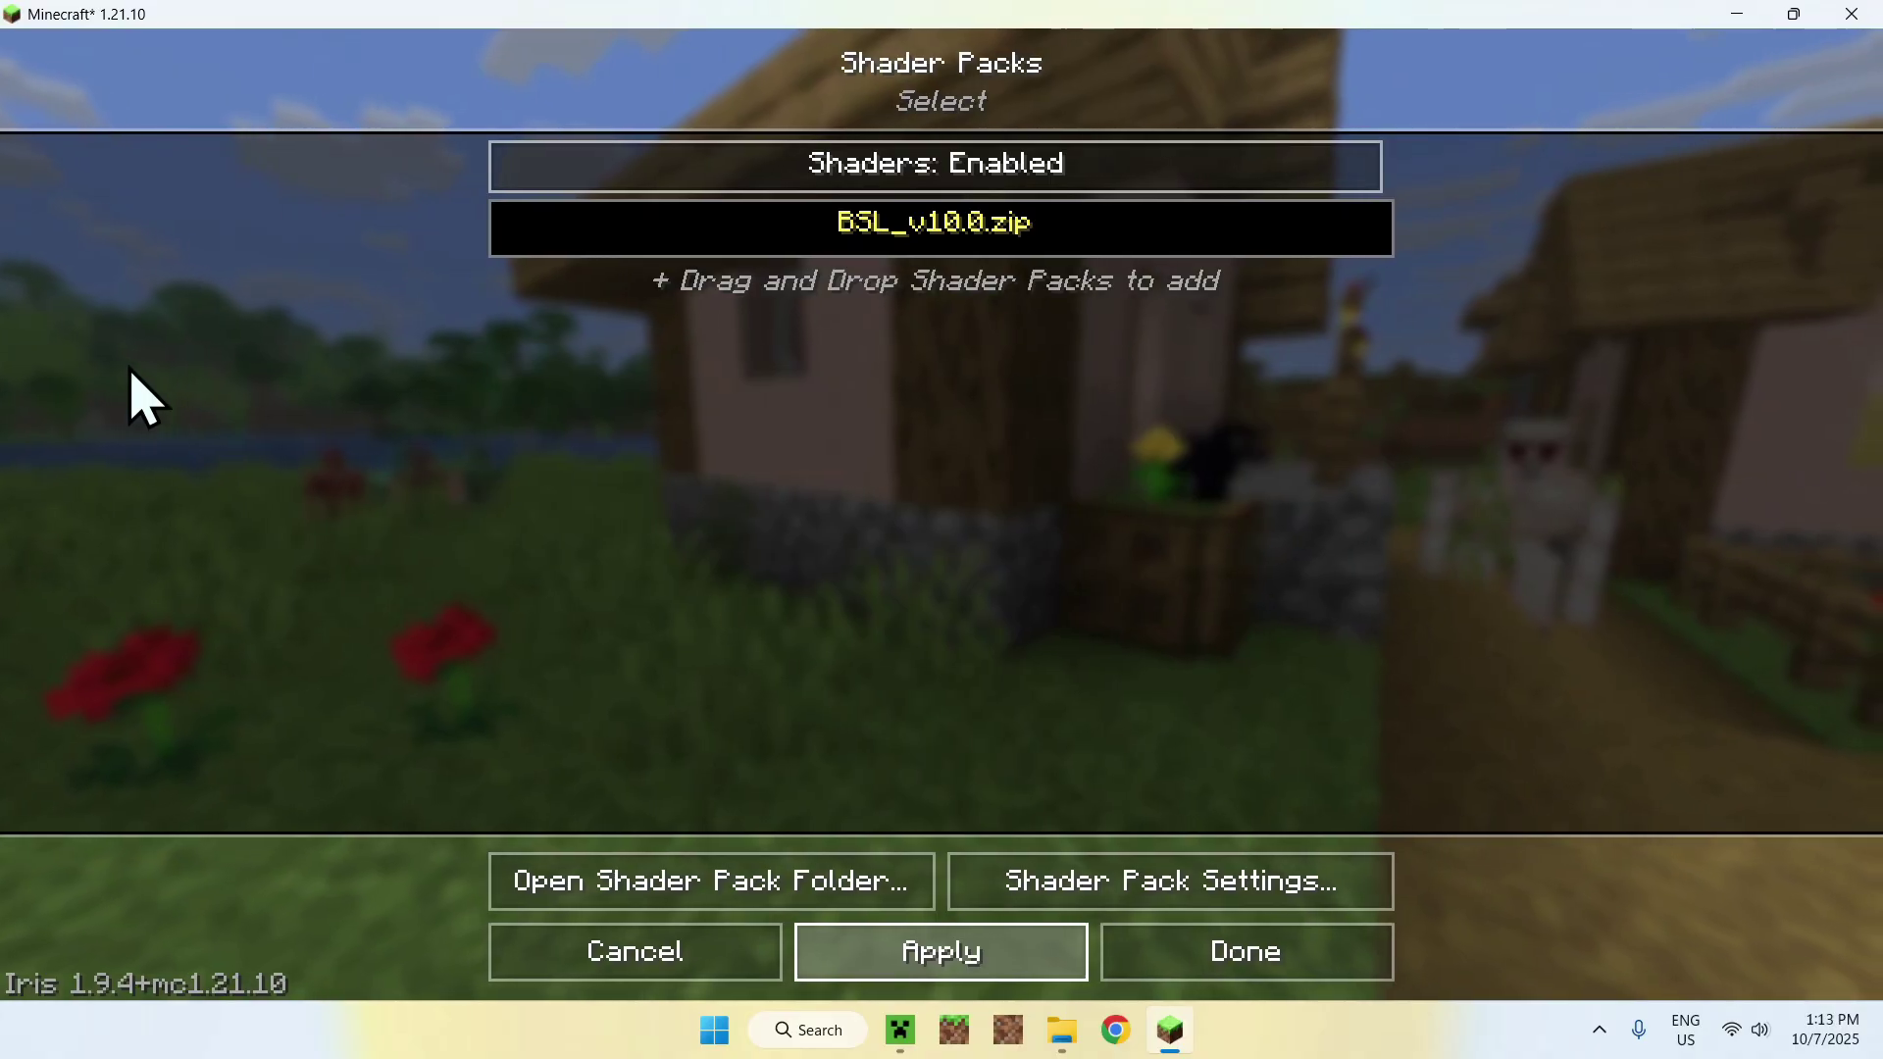
Step: Turn shaders off, apply the change, and return to the title screen
click(949, 185)
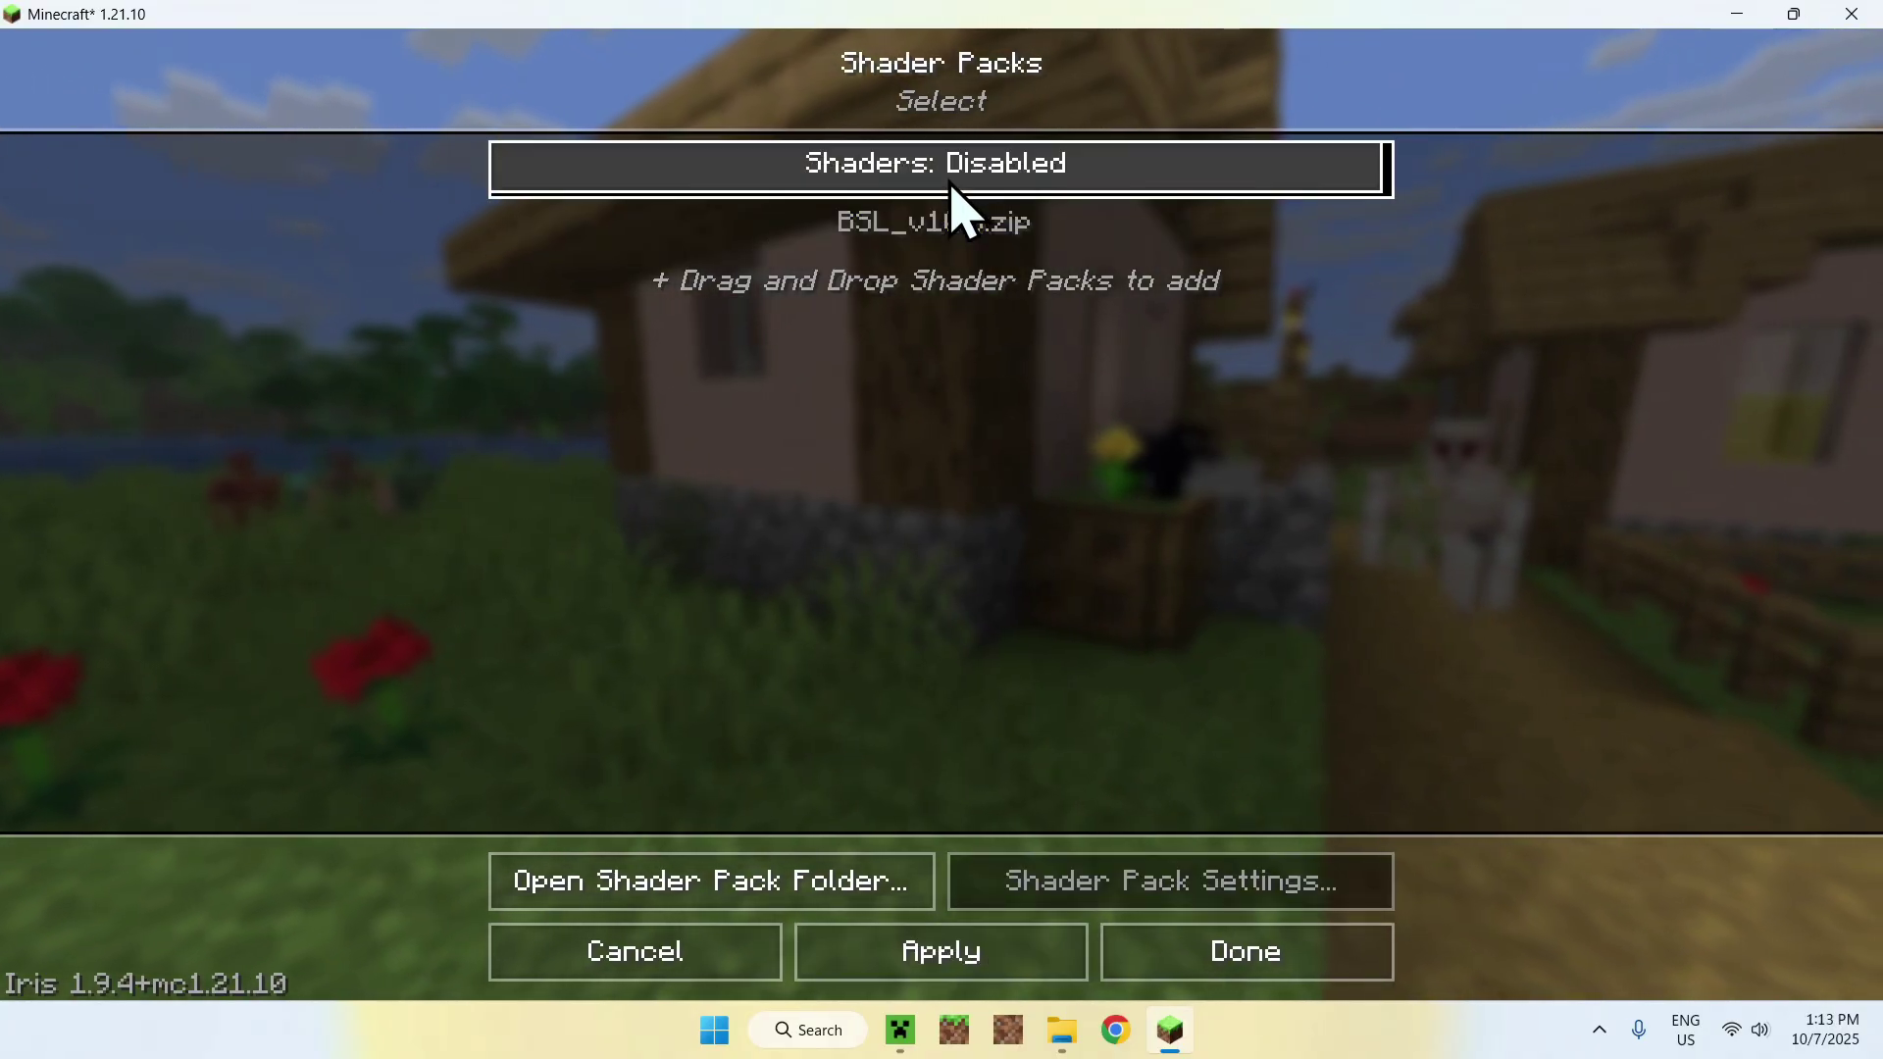
click(924, 950)
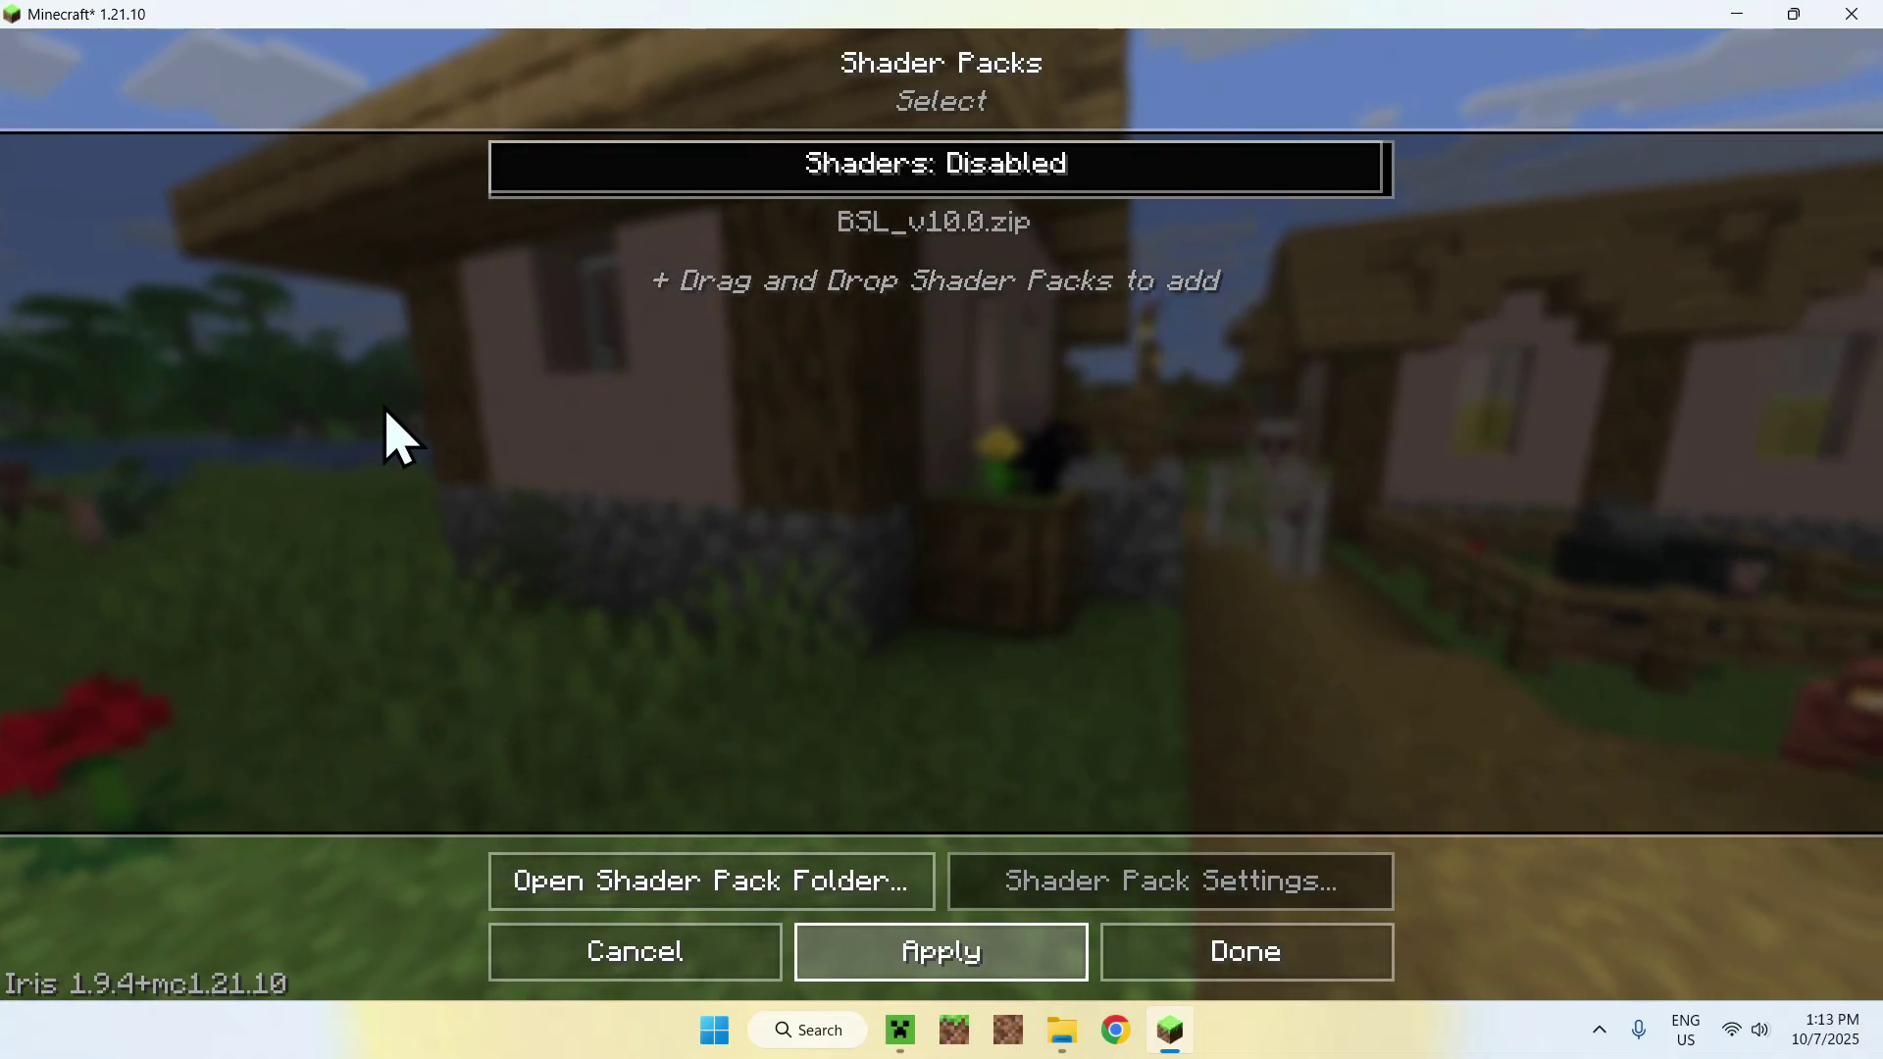
key(Escape)
key(Escape)
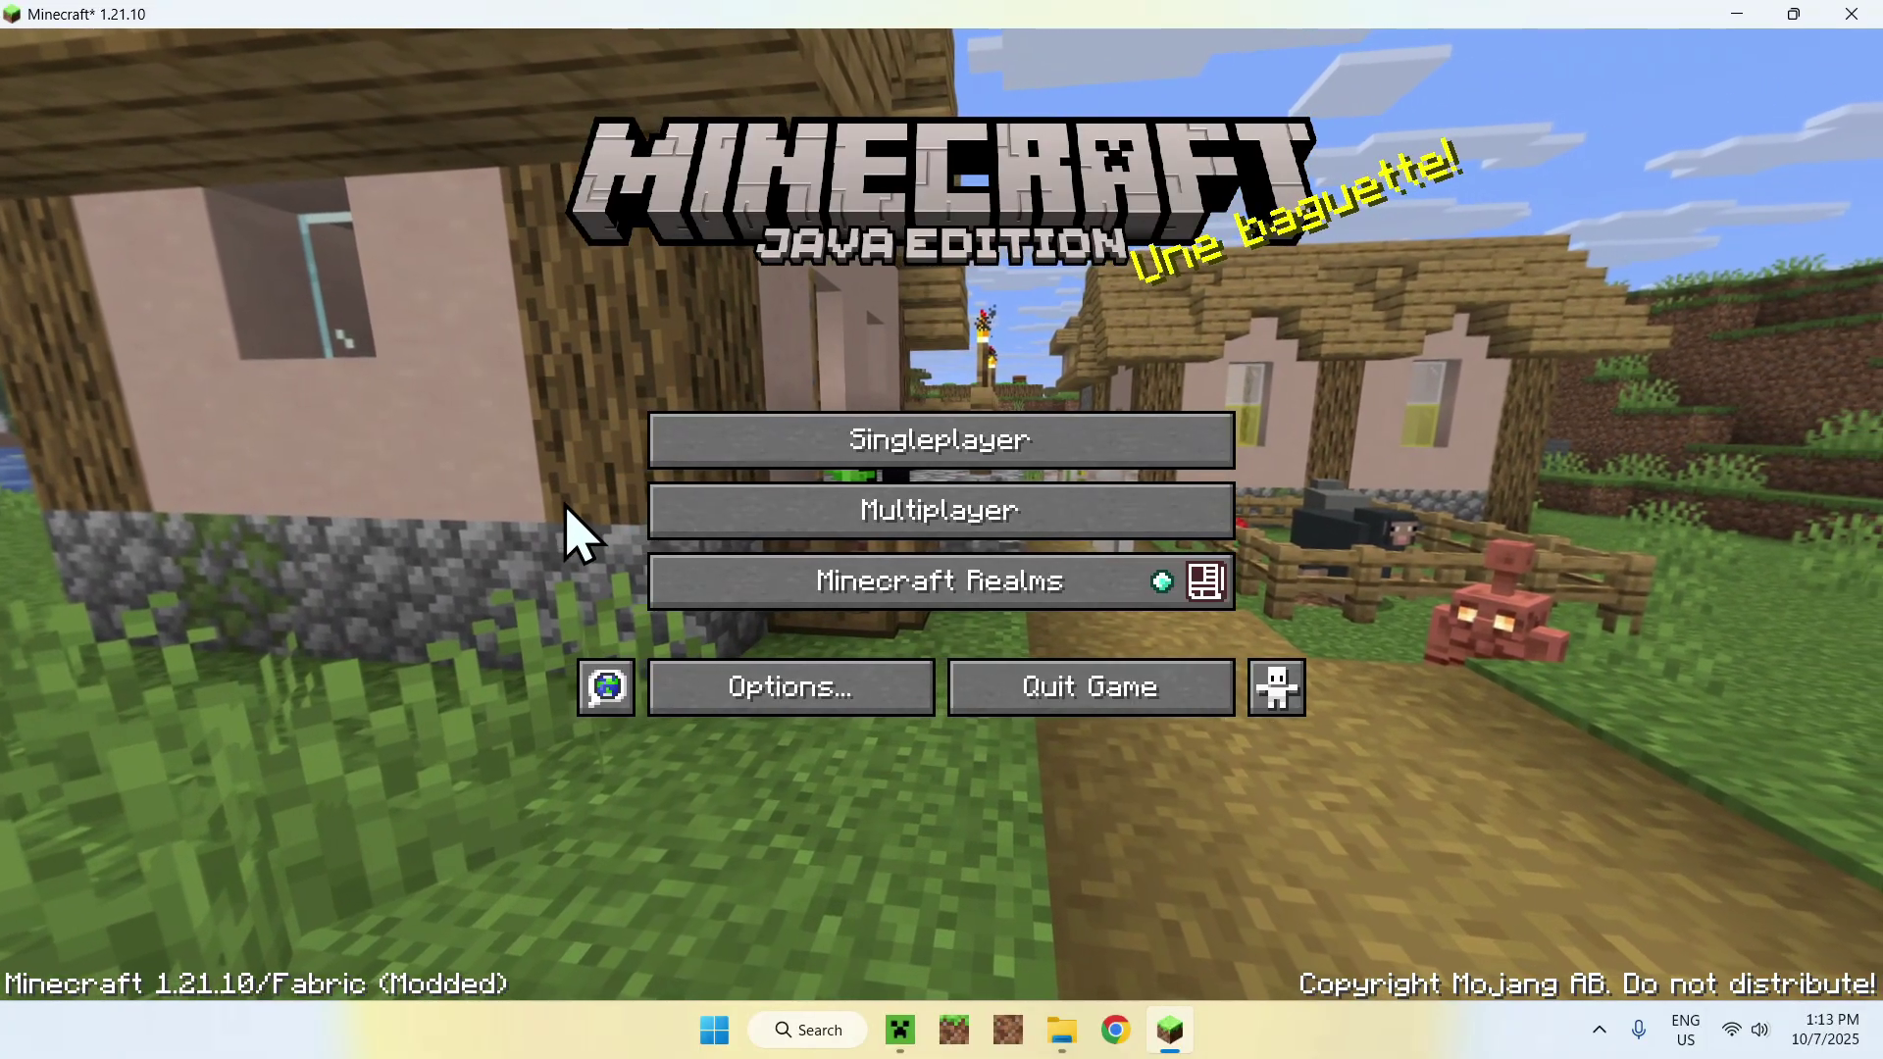
Step: Load the Tutorials singleplayer world, walk briefly toward the lake, then pause into Options
click(973, 413)
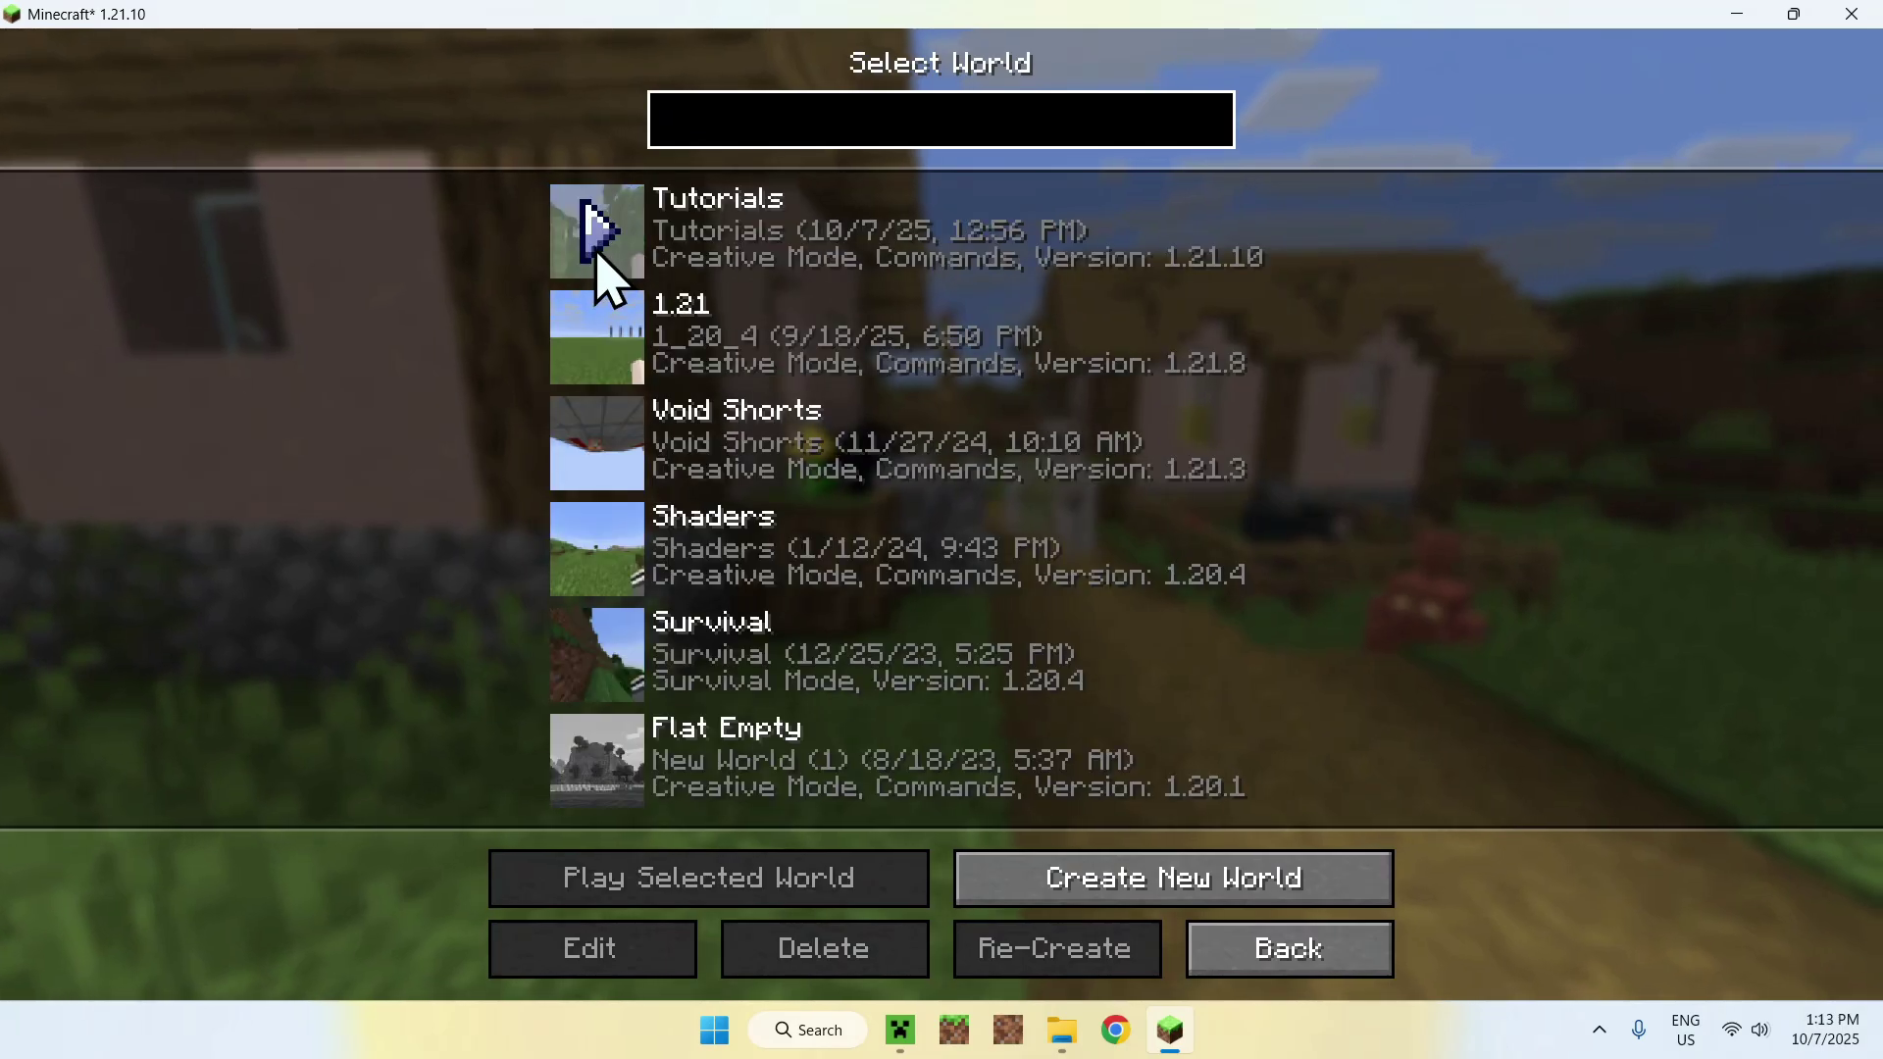
click(598, 254)
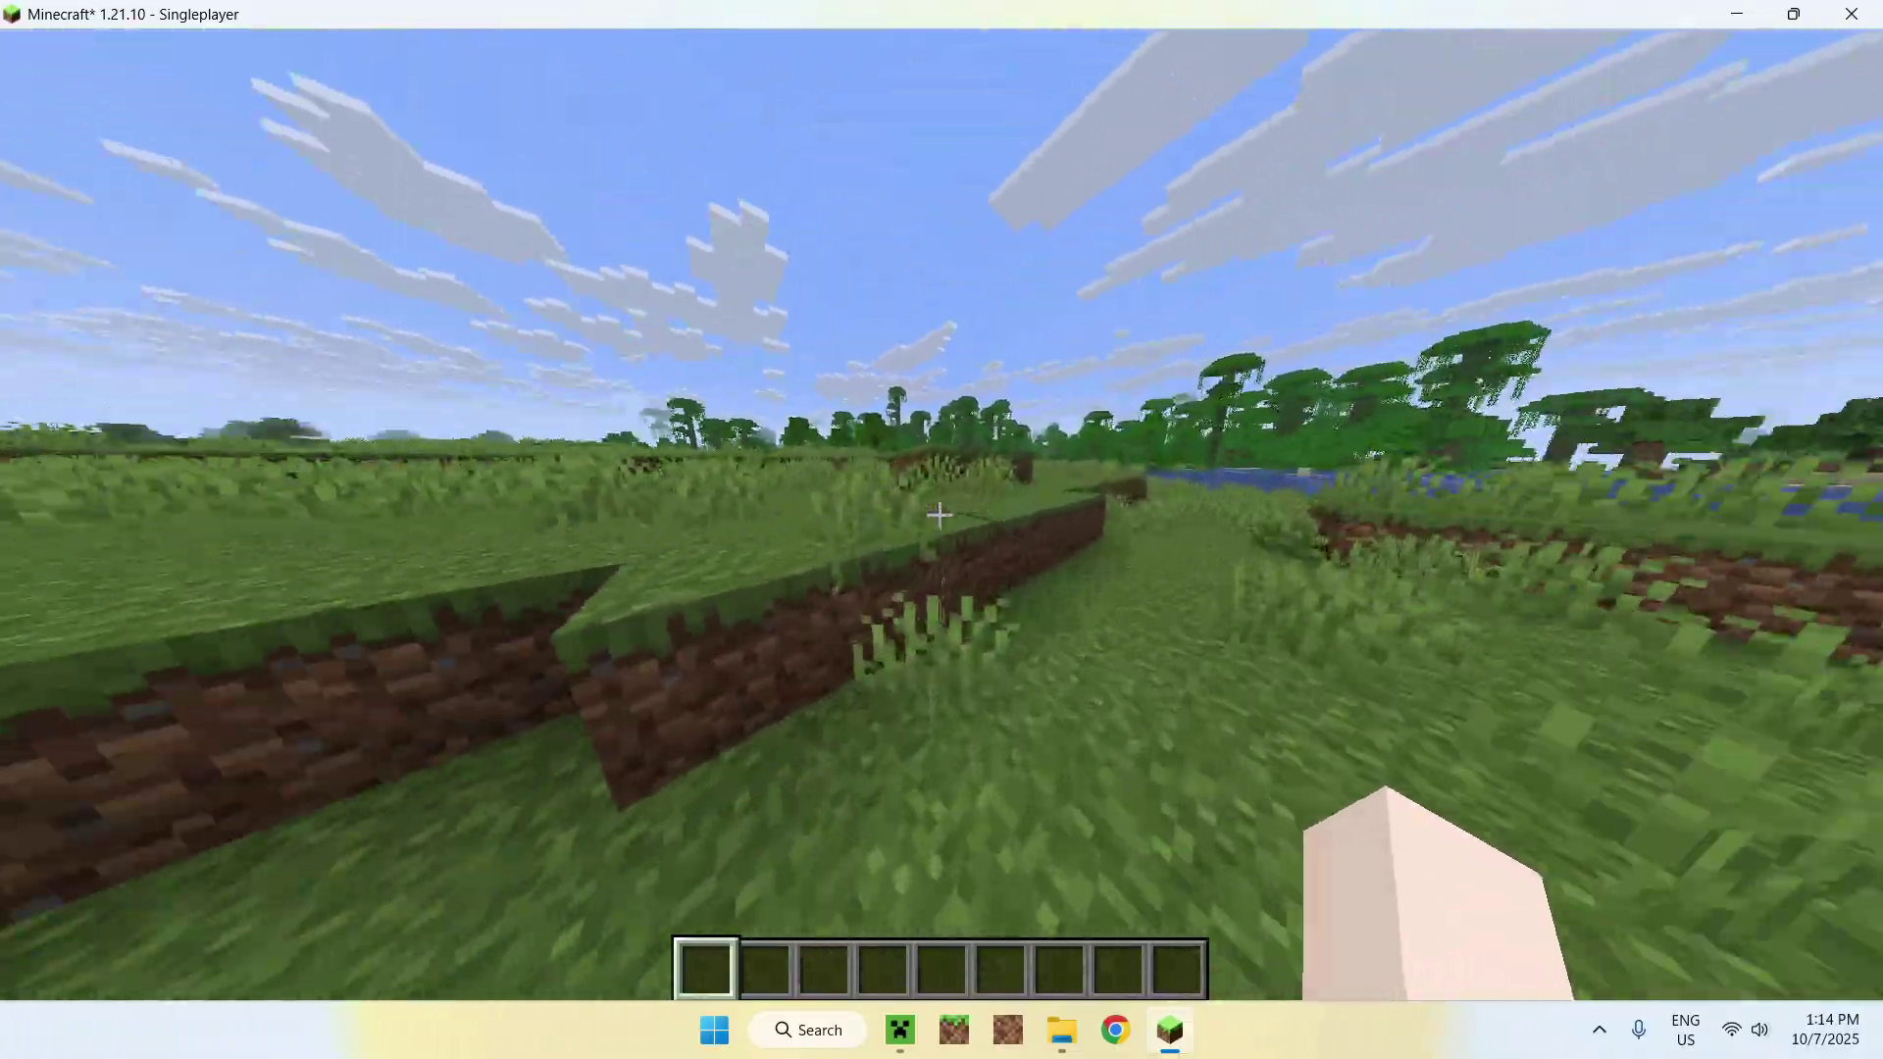
key(w)
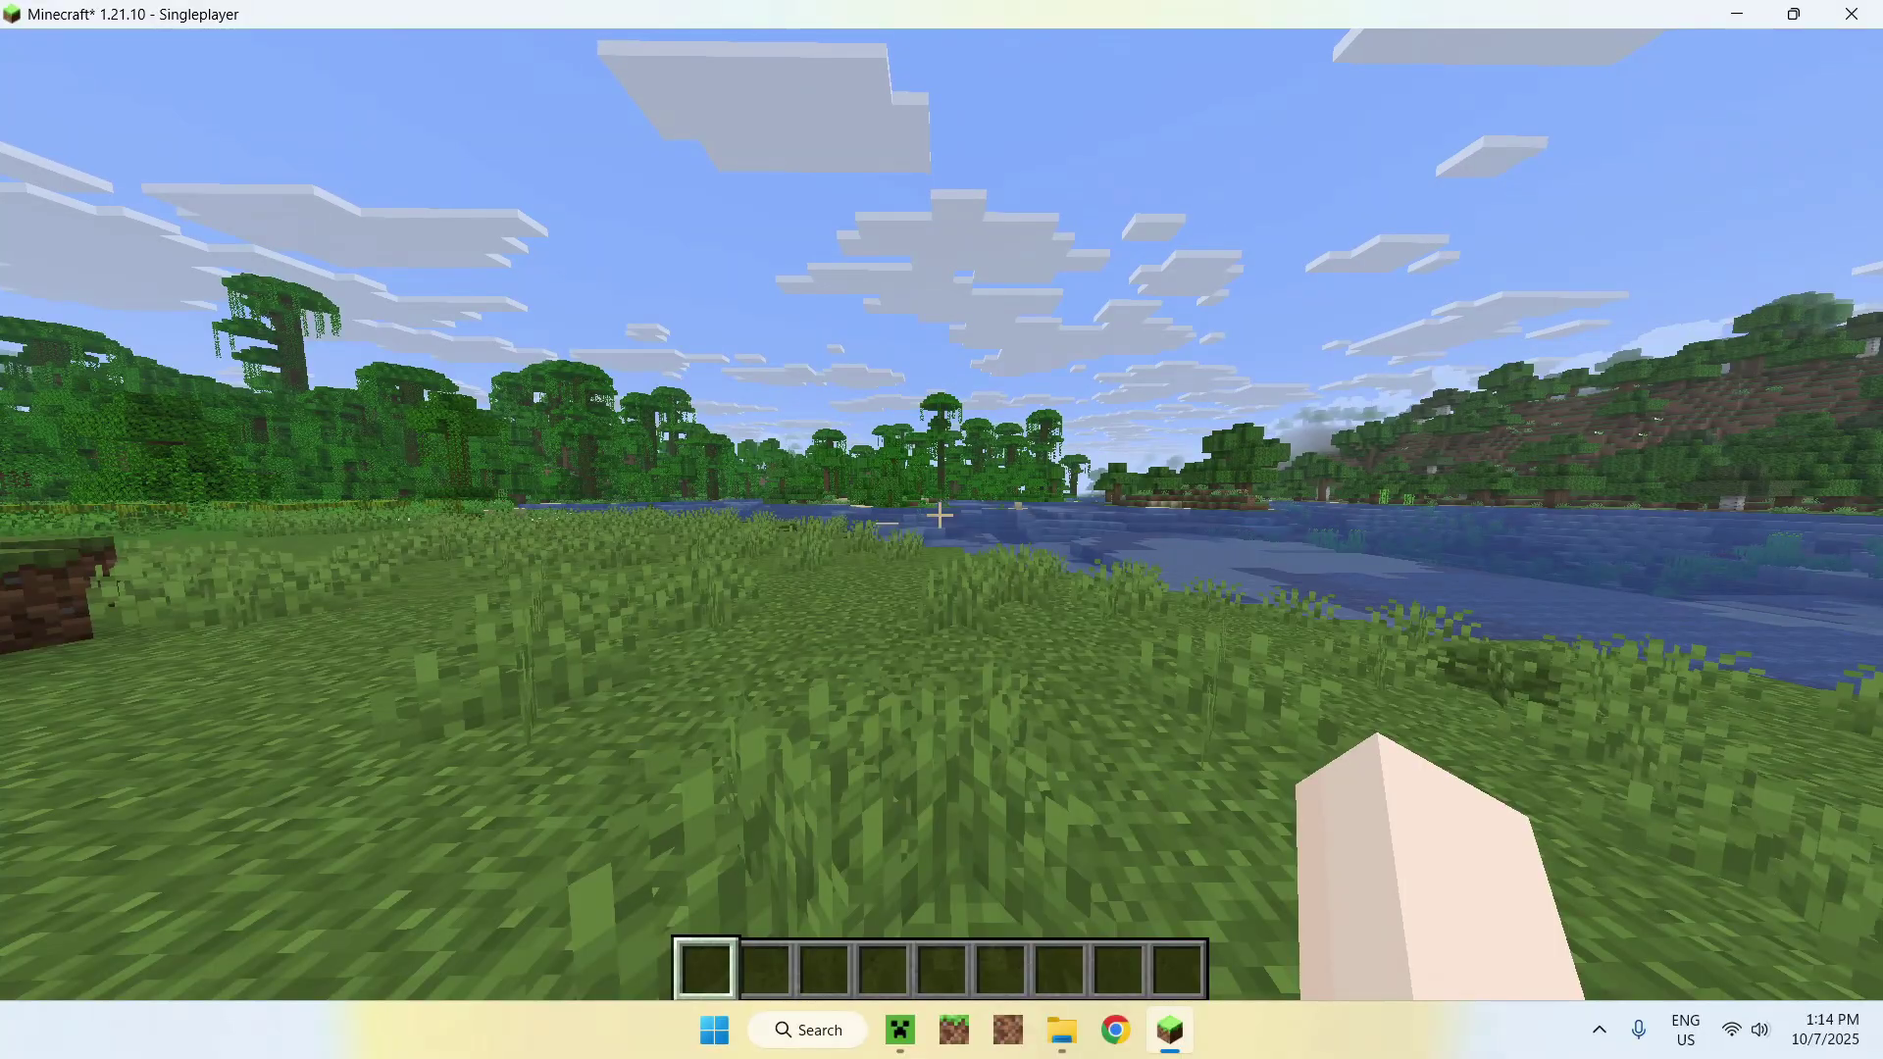
key(Escape)
click(786, 564)
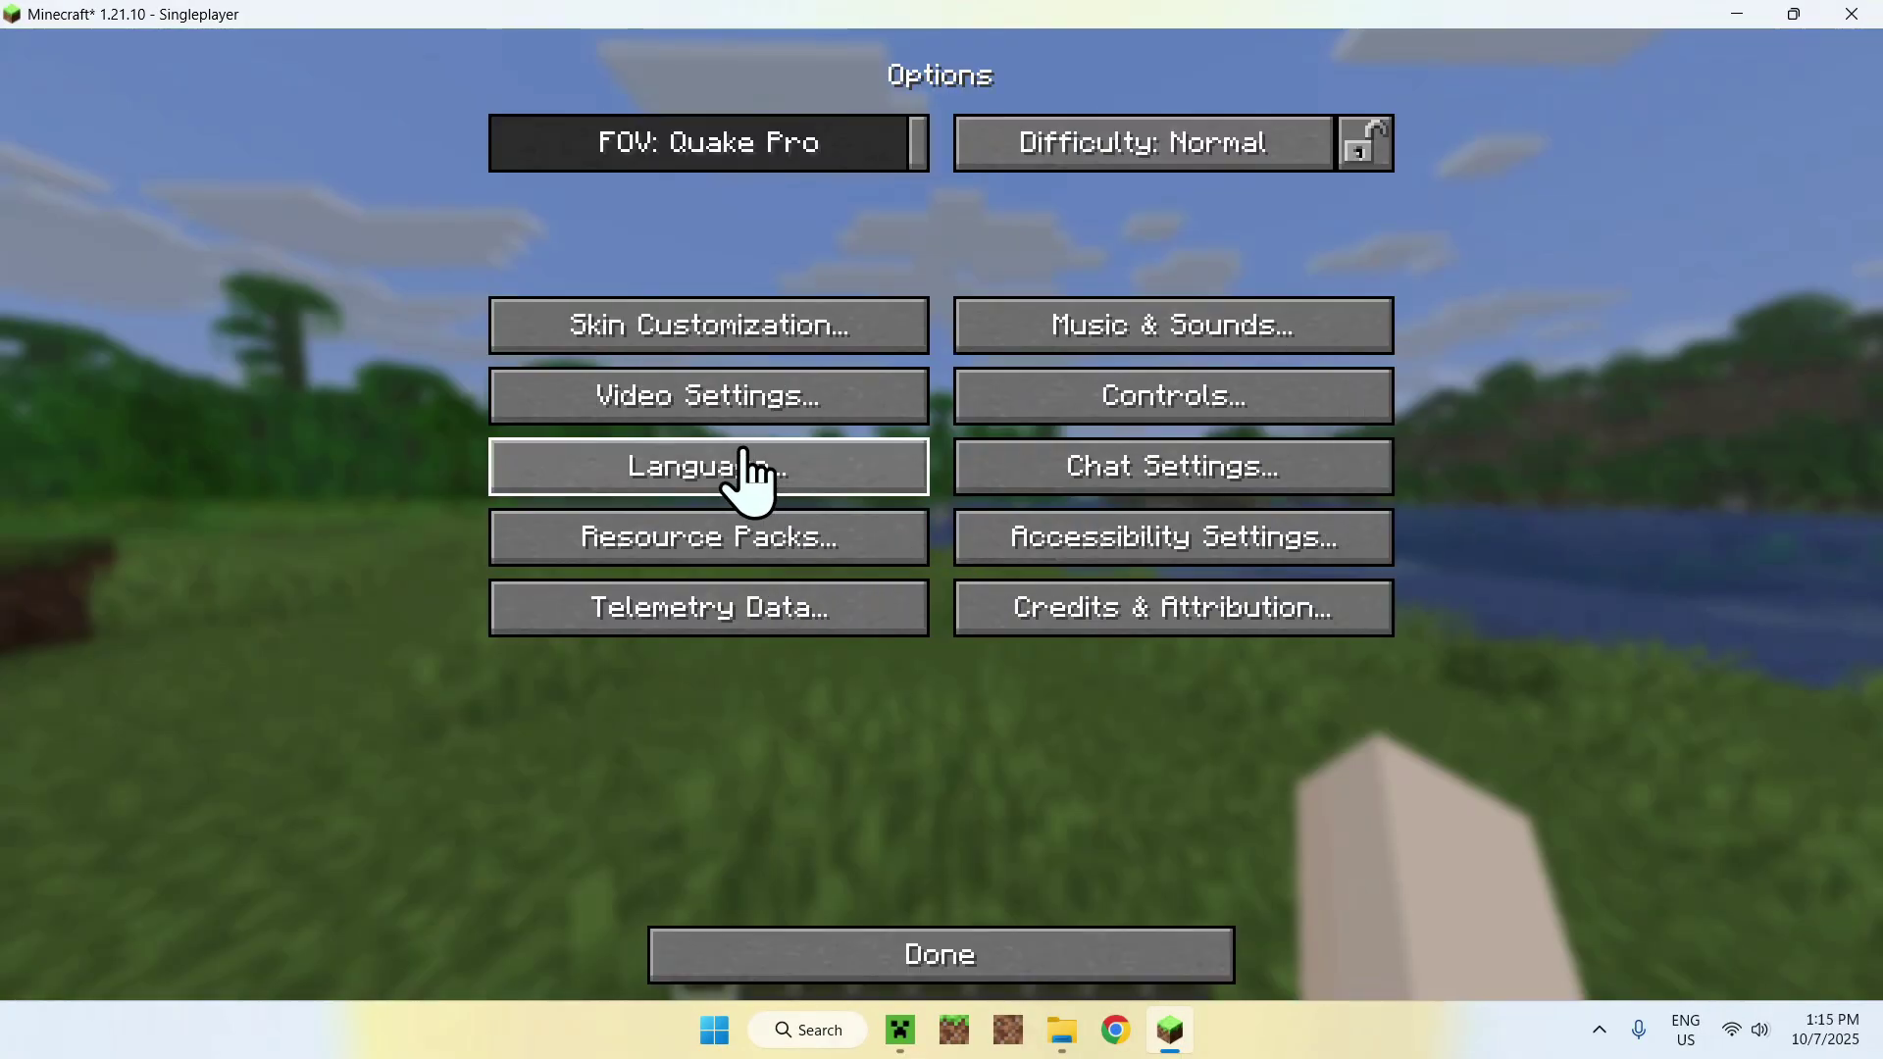
Step: Enable the BSL_v10.0.zip shader pack via Video Settings and return to the world
click(698, 431)
click(882, 79)
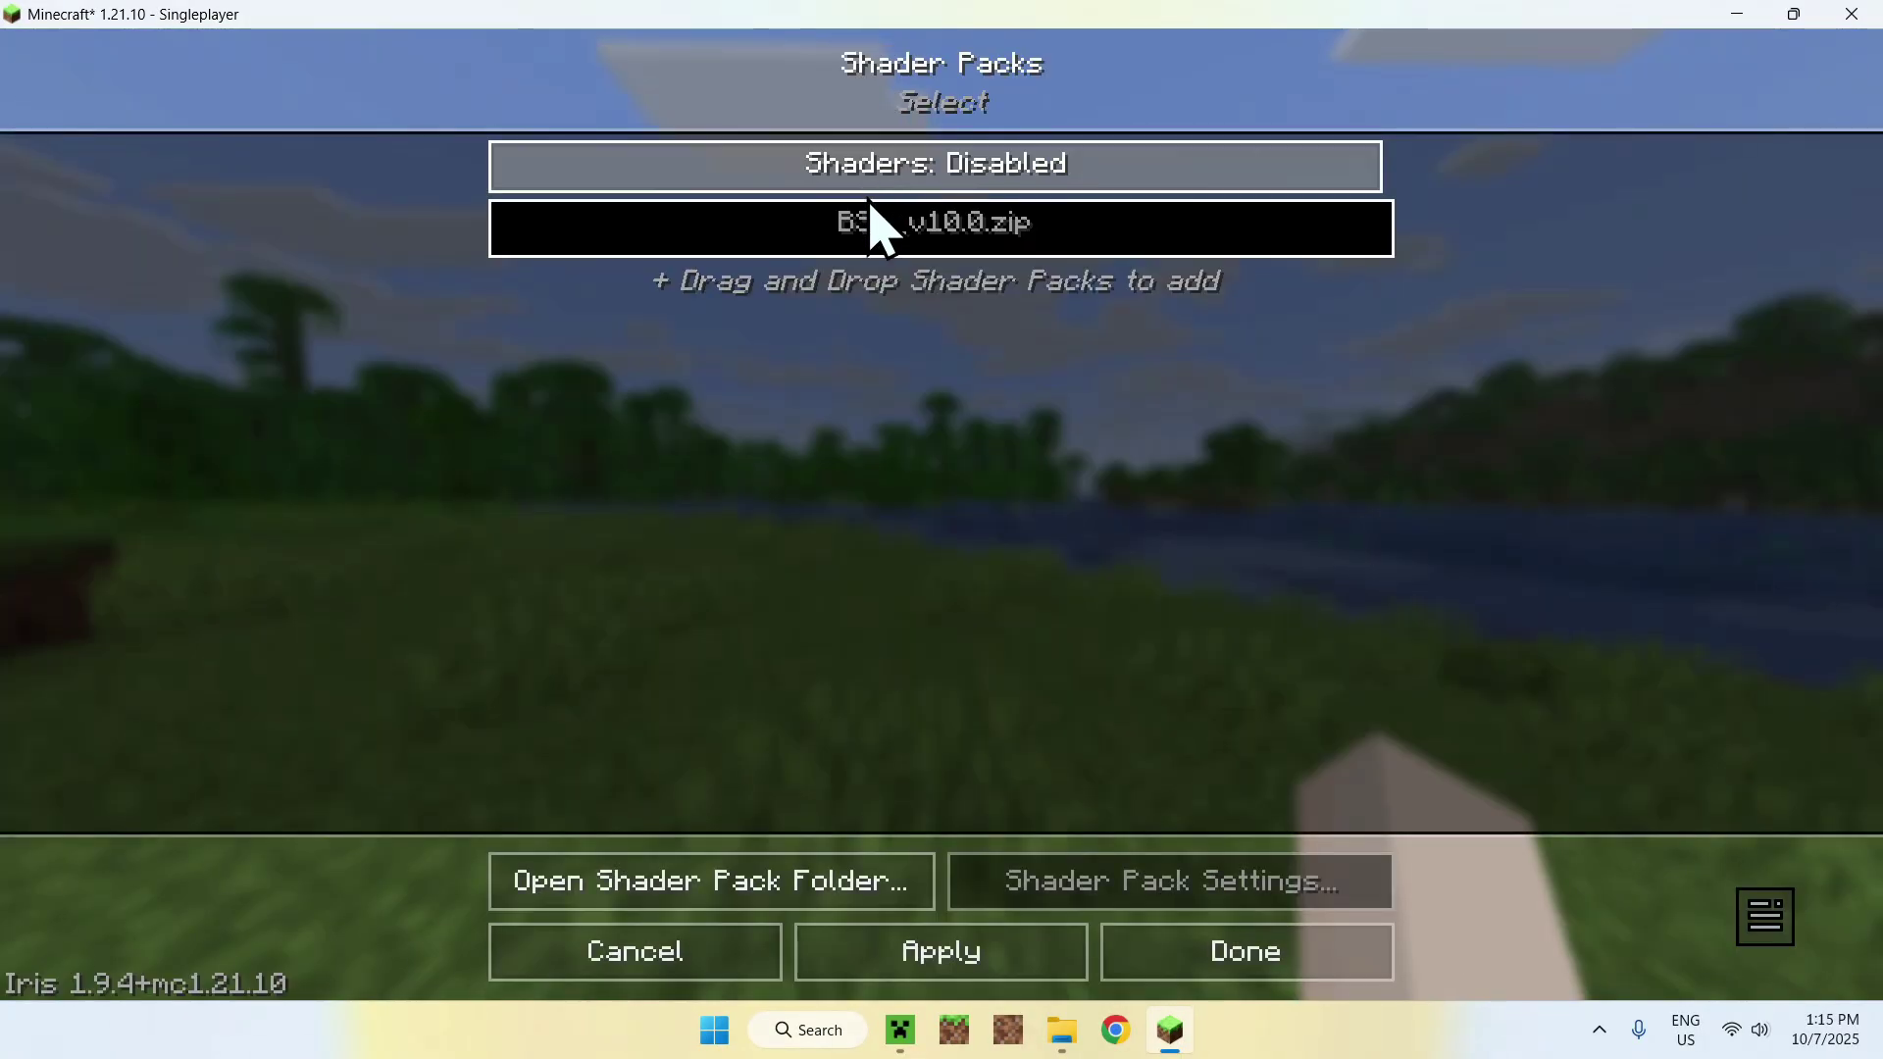
click(804, 240)
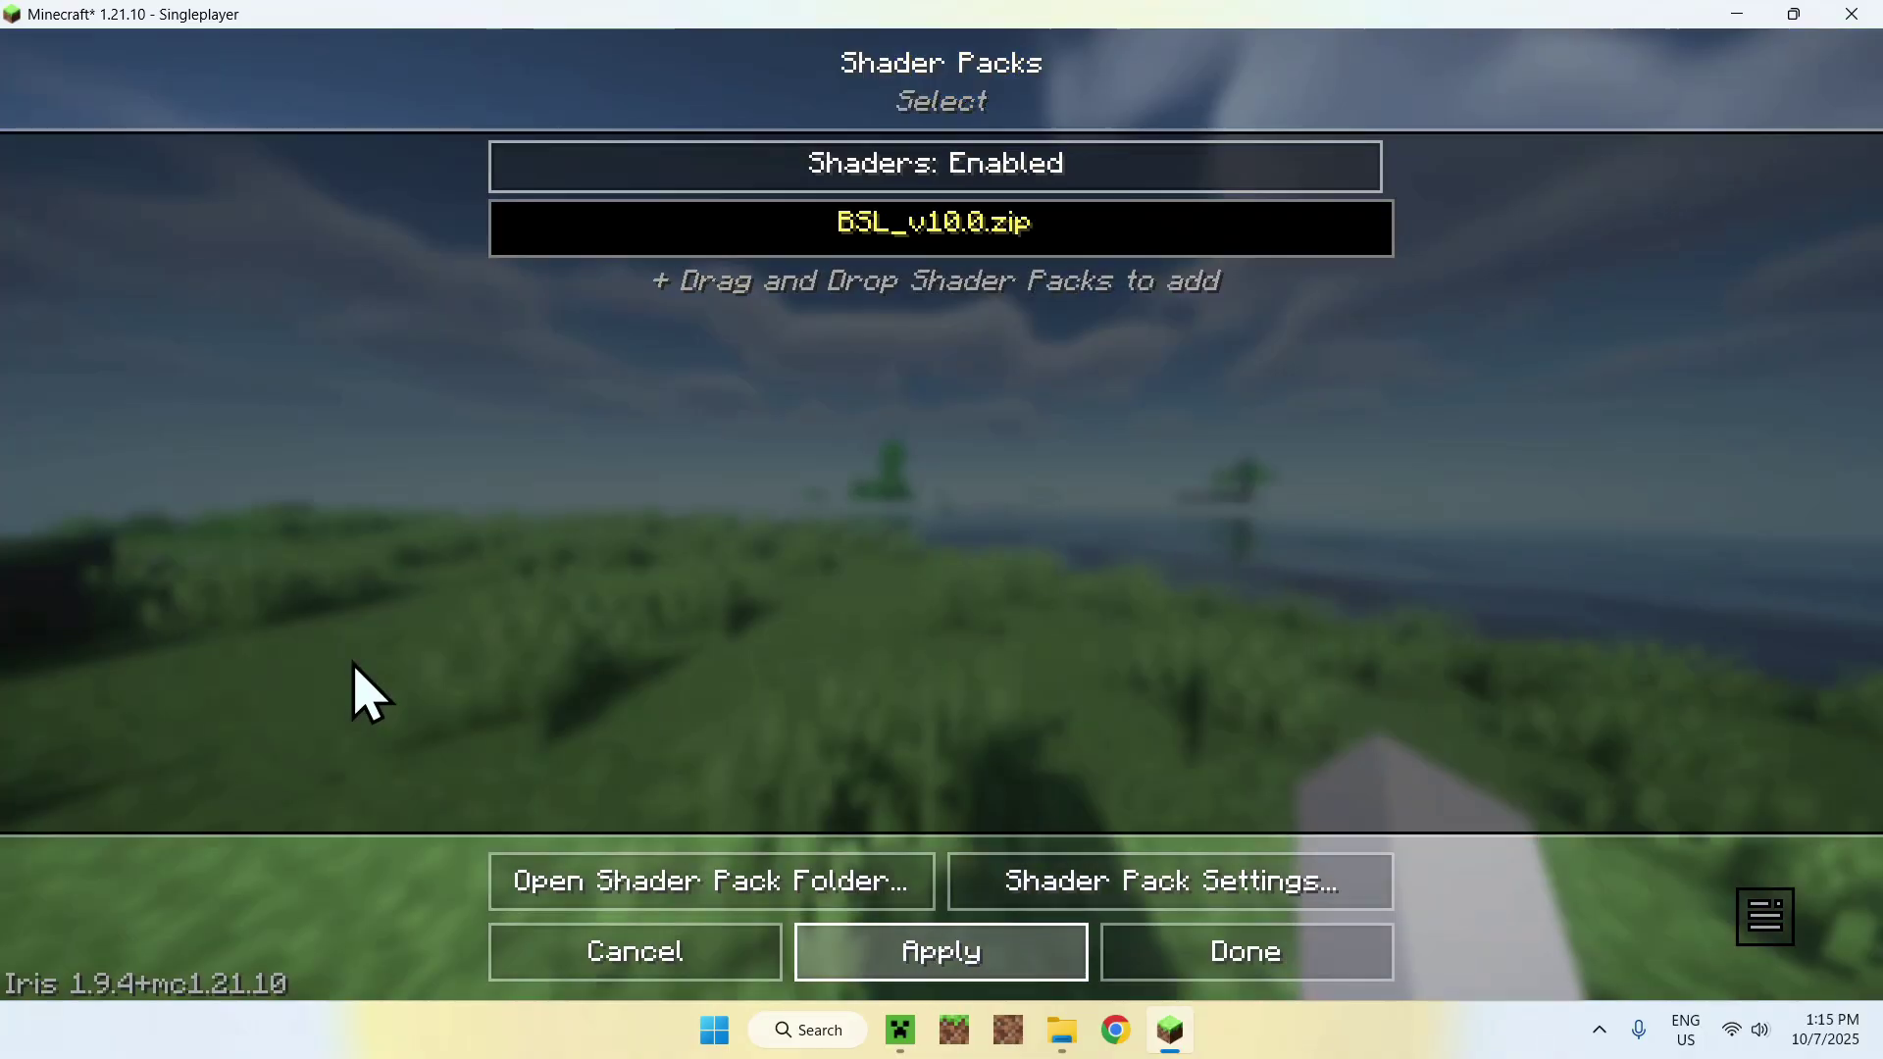
key(Escape)
key(Escape)
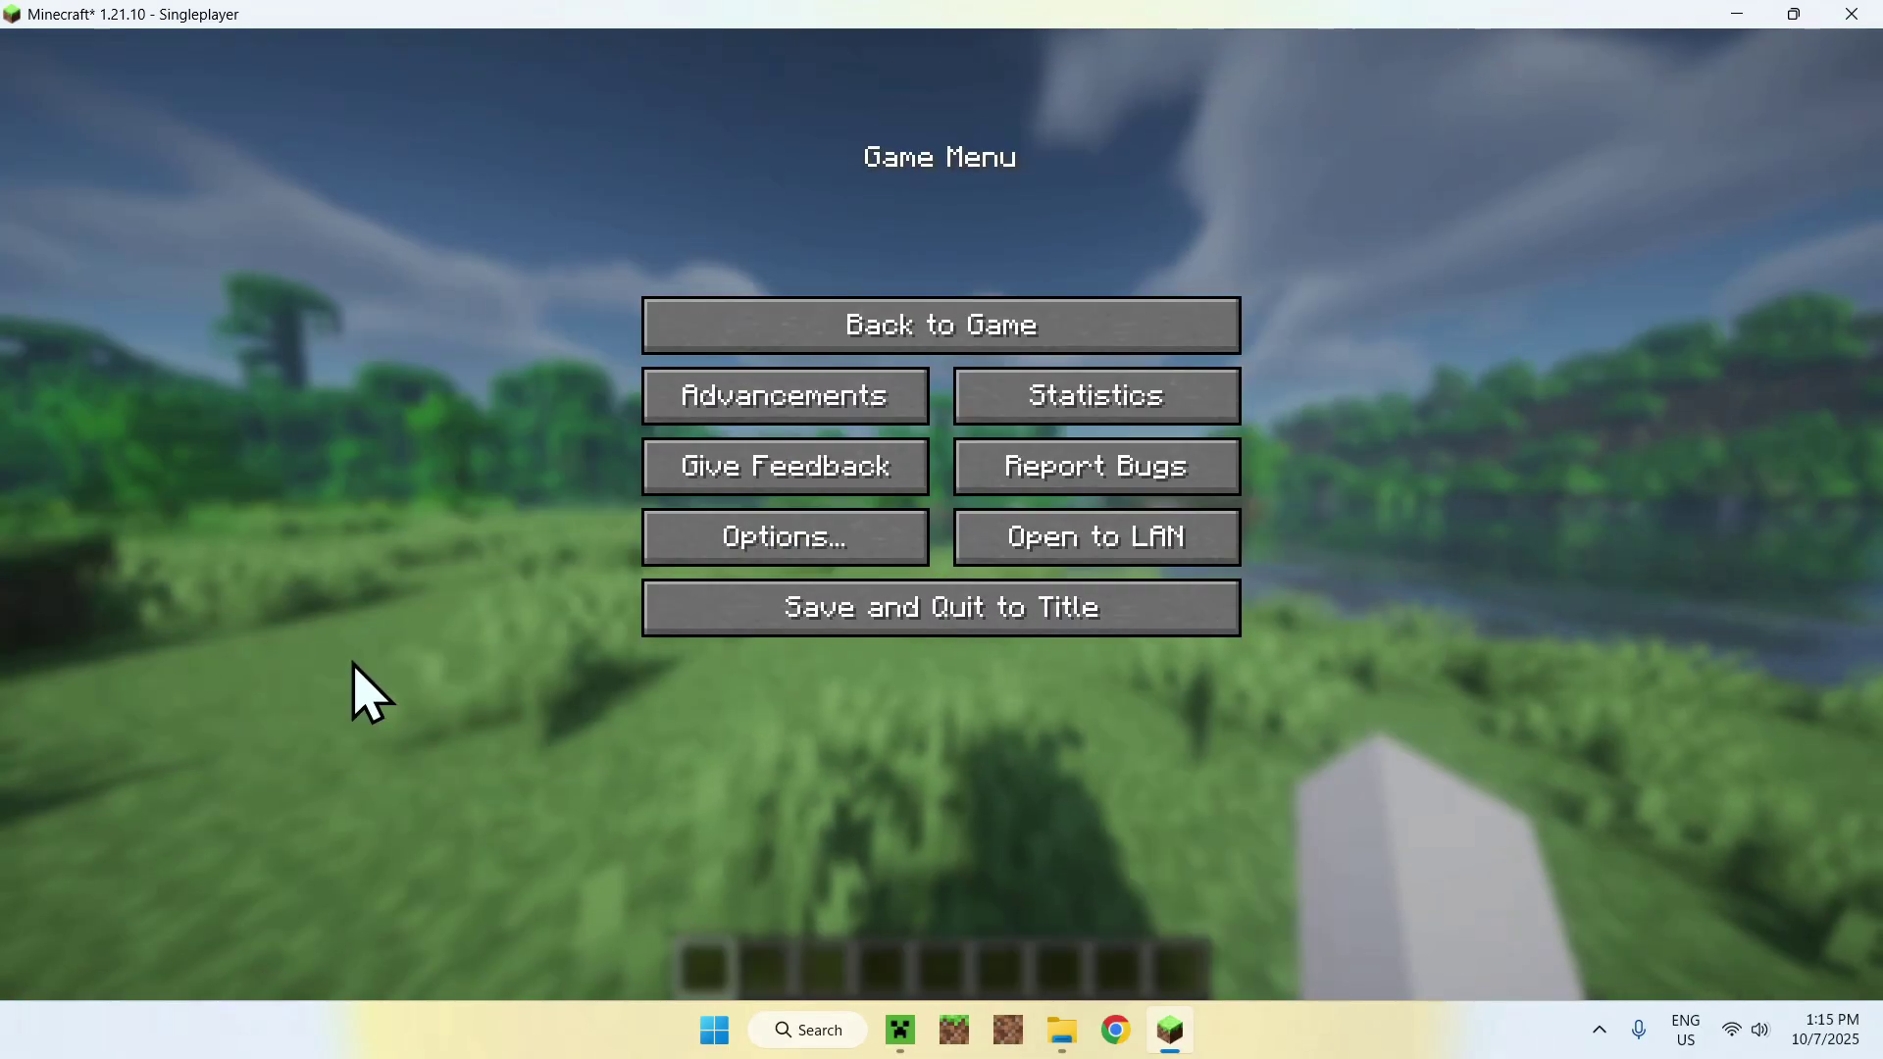
key(Escape)
Step: Walk across the plains toward the river to view the shaded sky, sun and water
key(w)
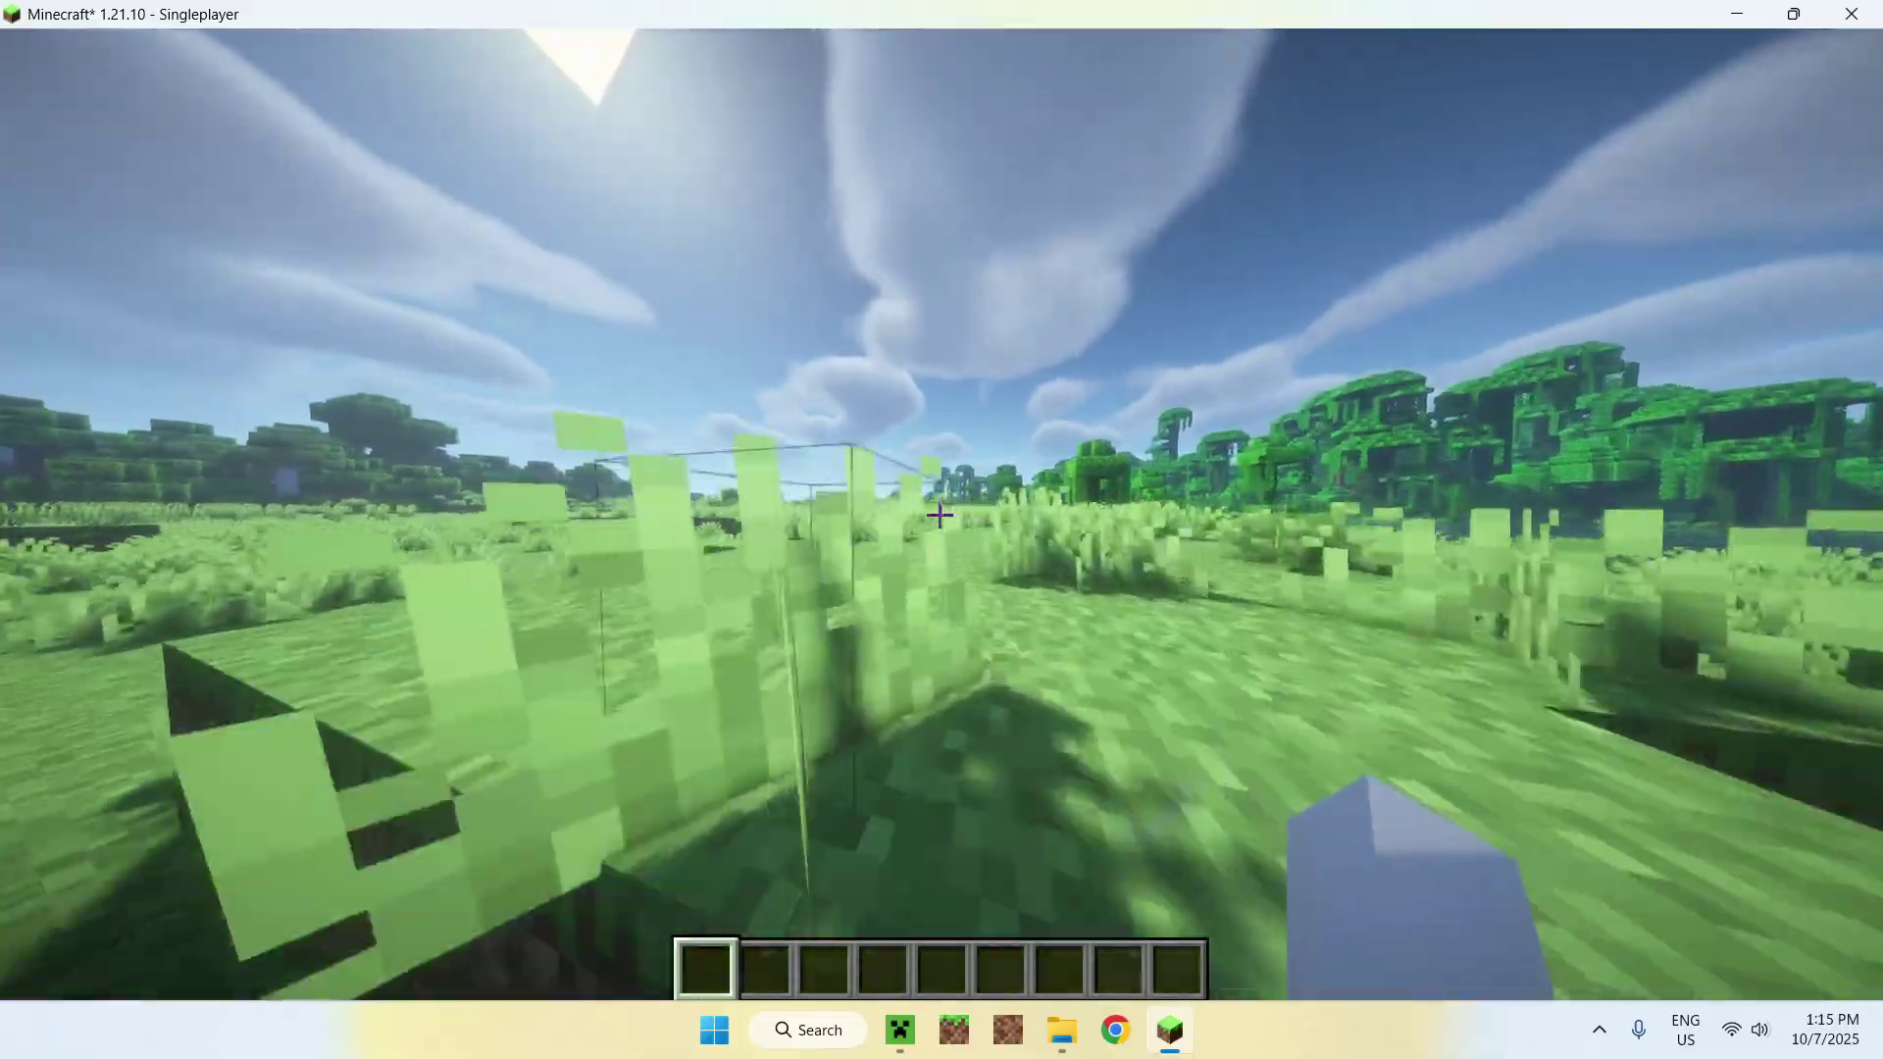
key(w)
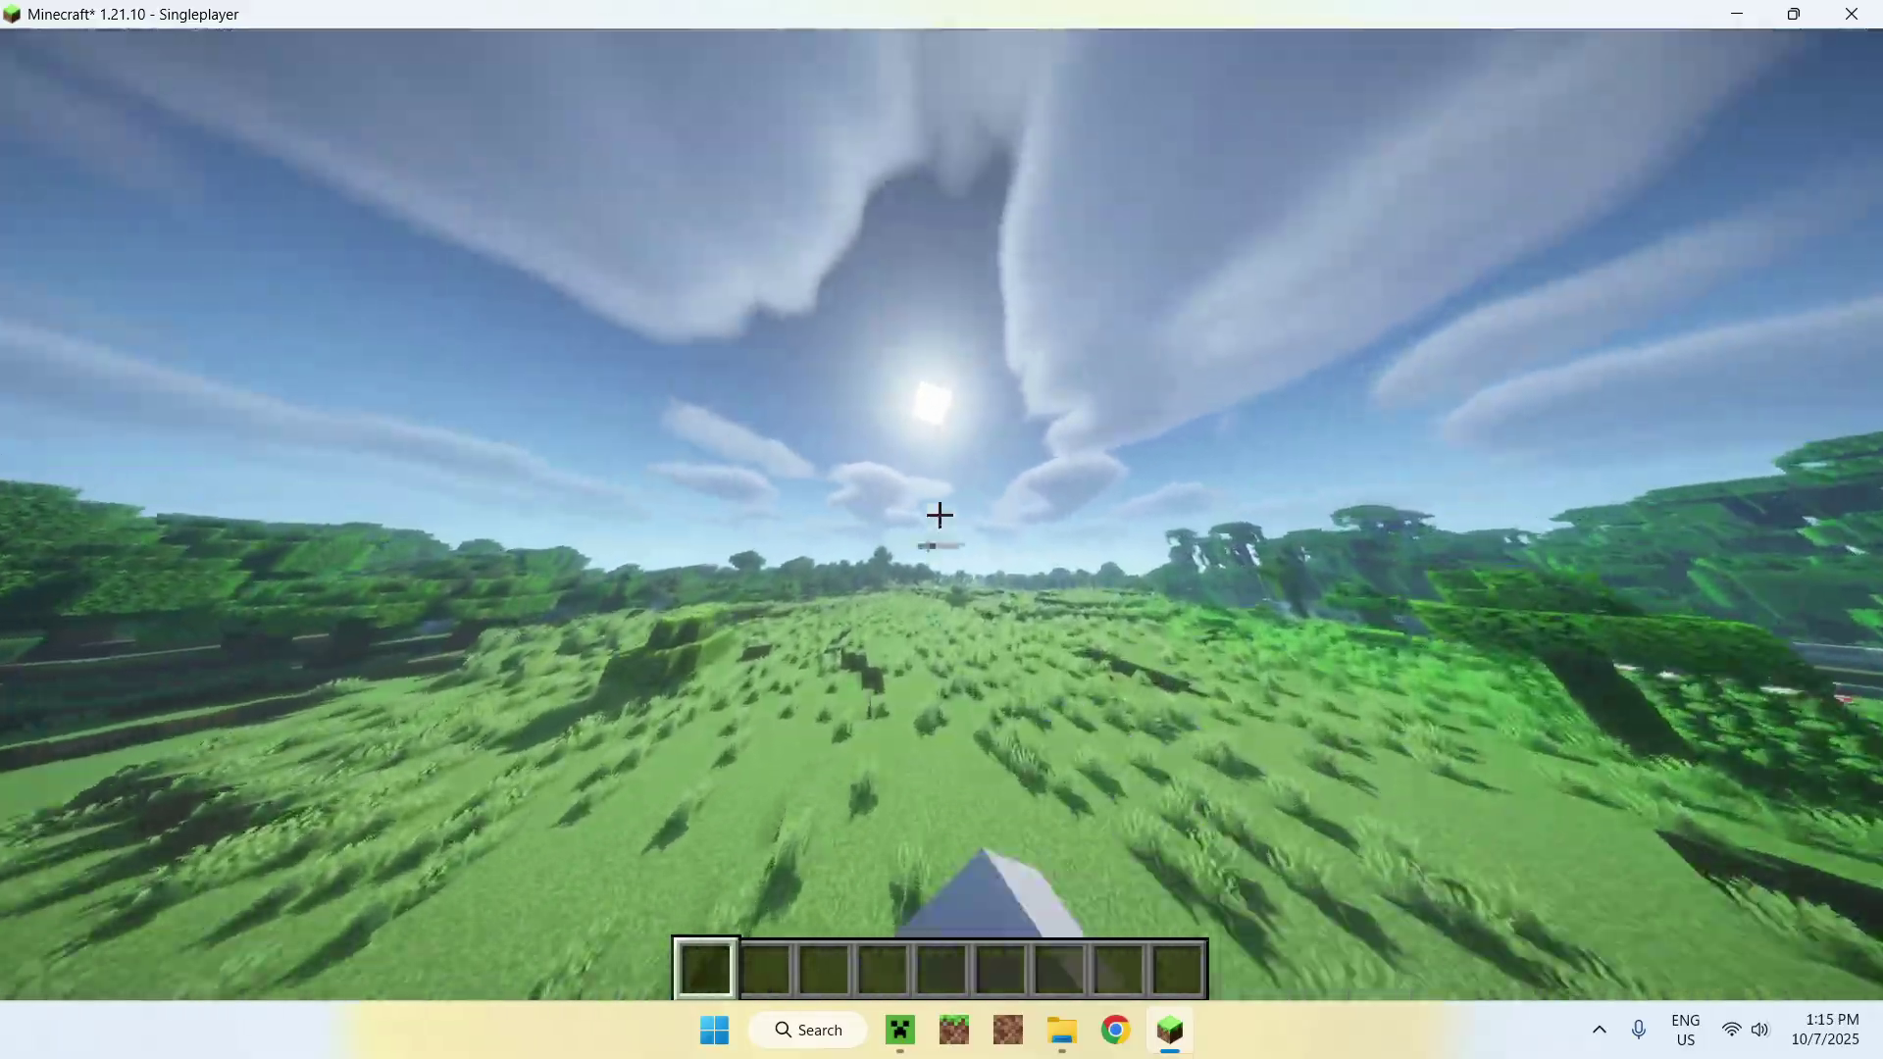
key(w)
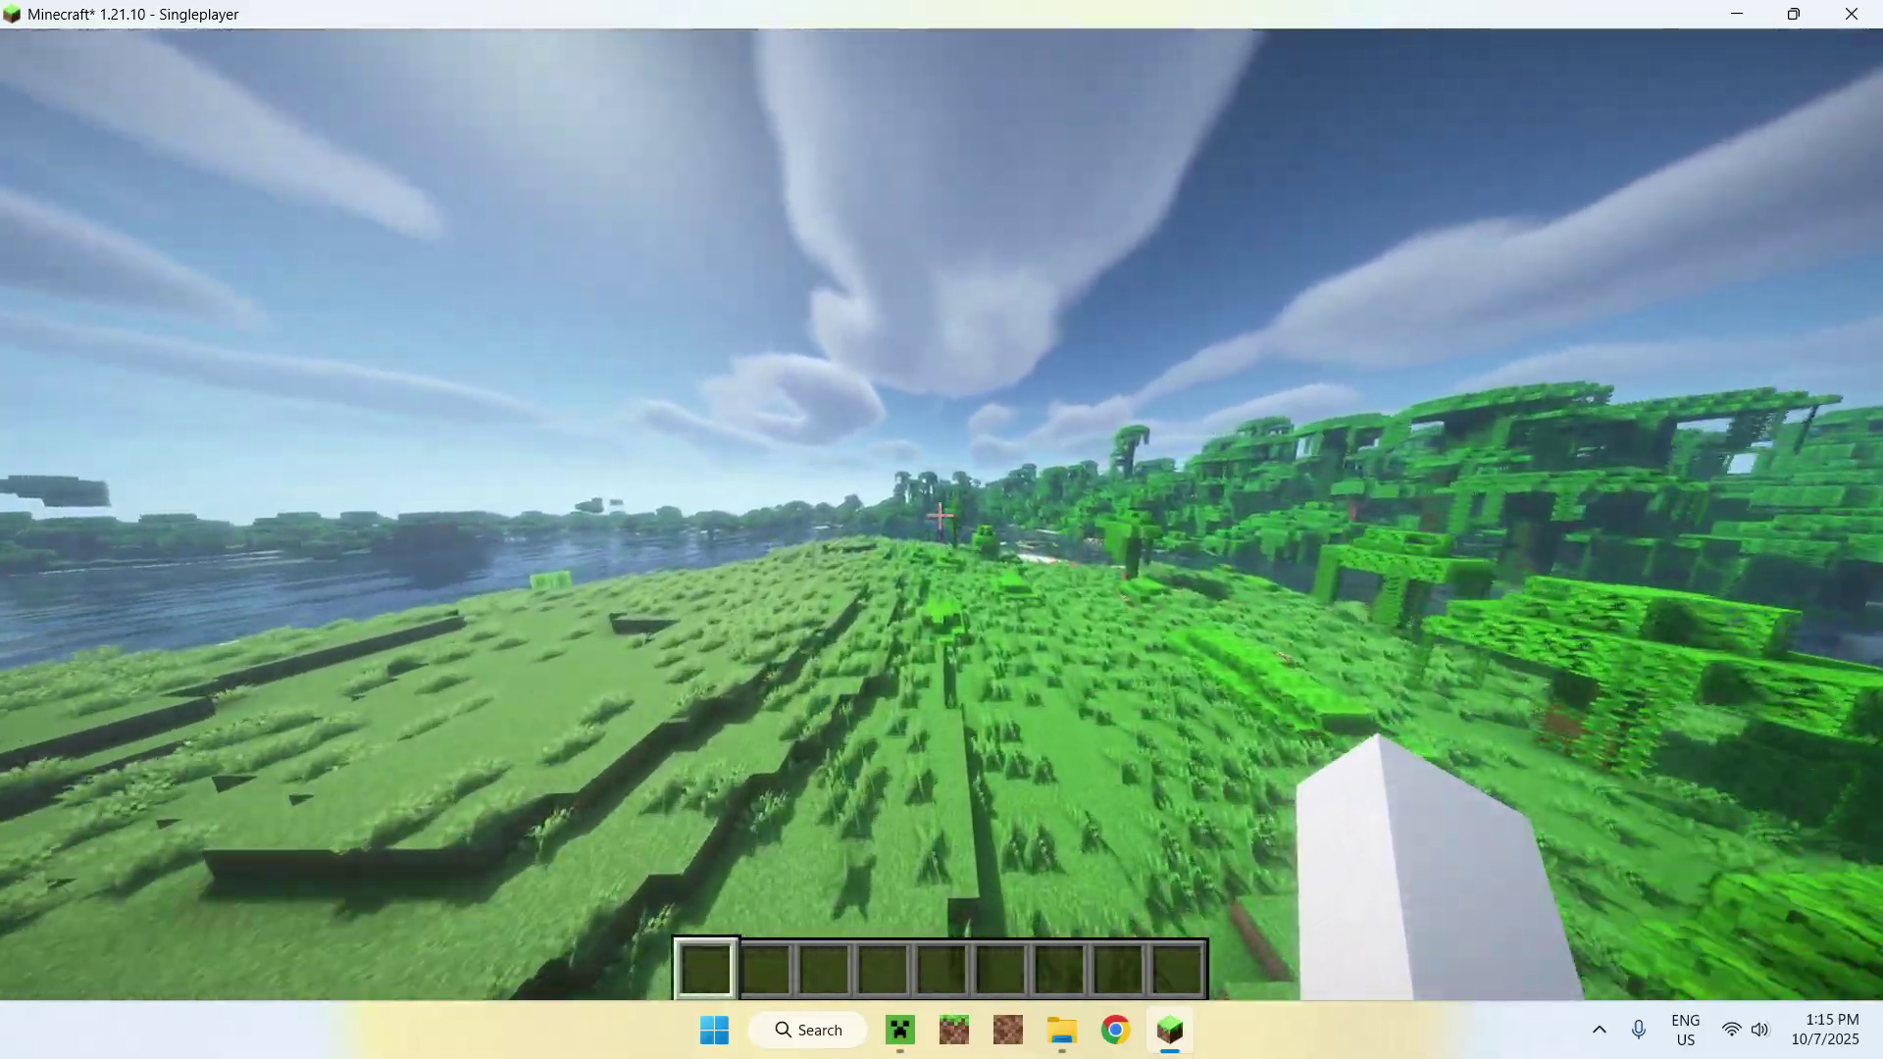
key(w)
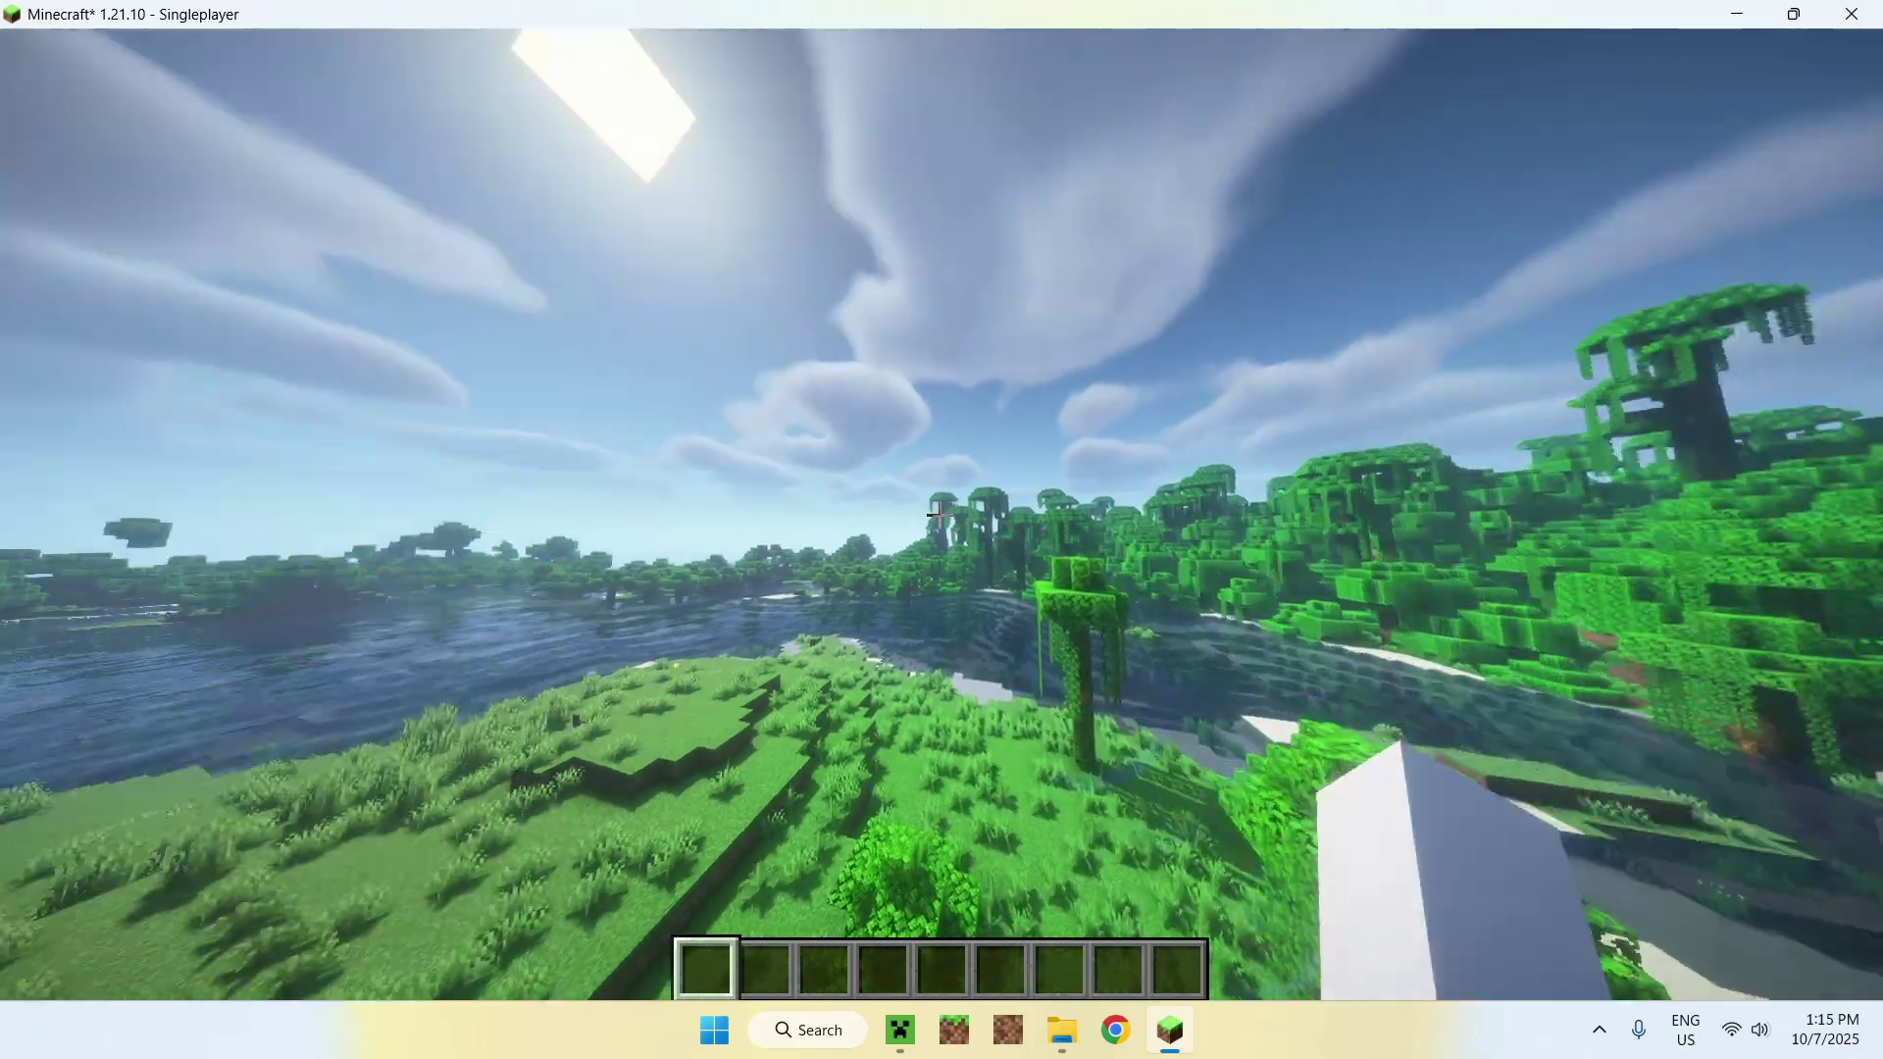
key(w)
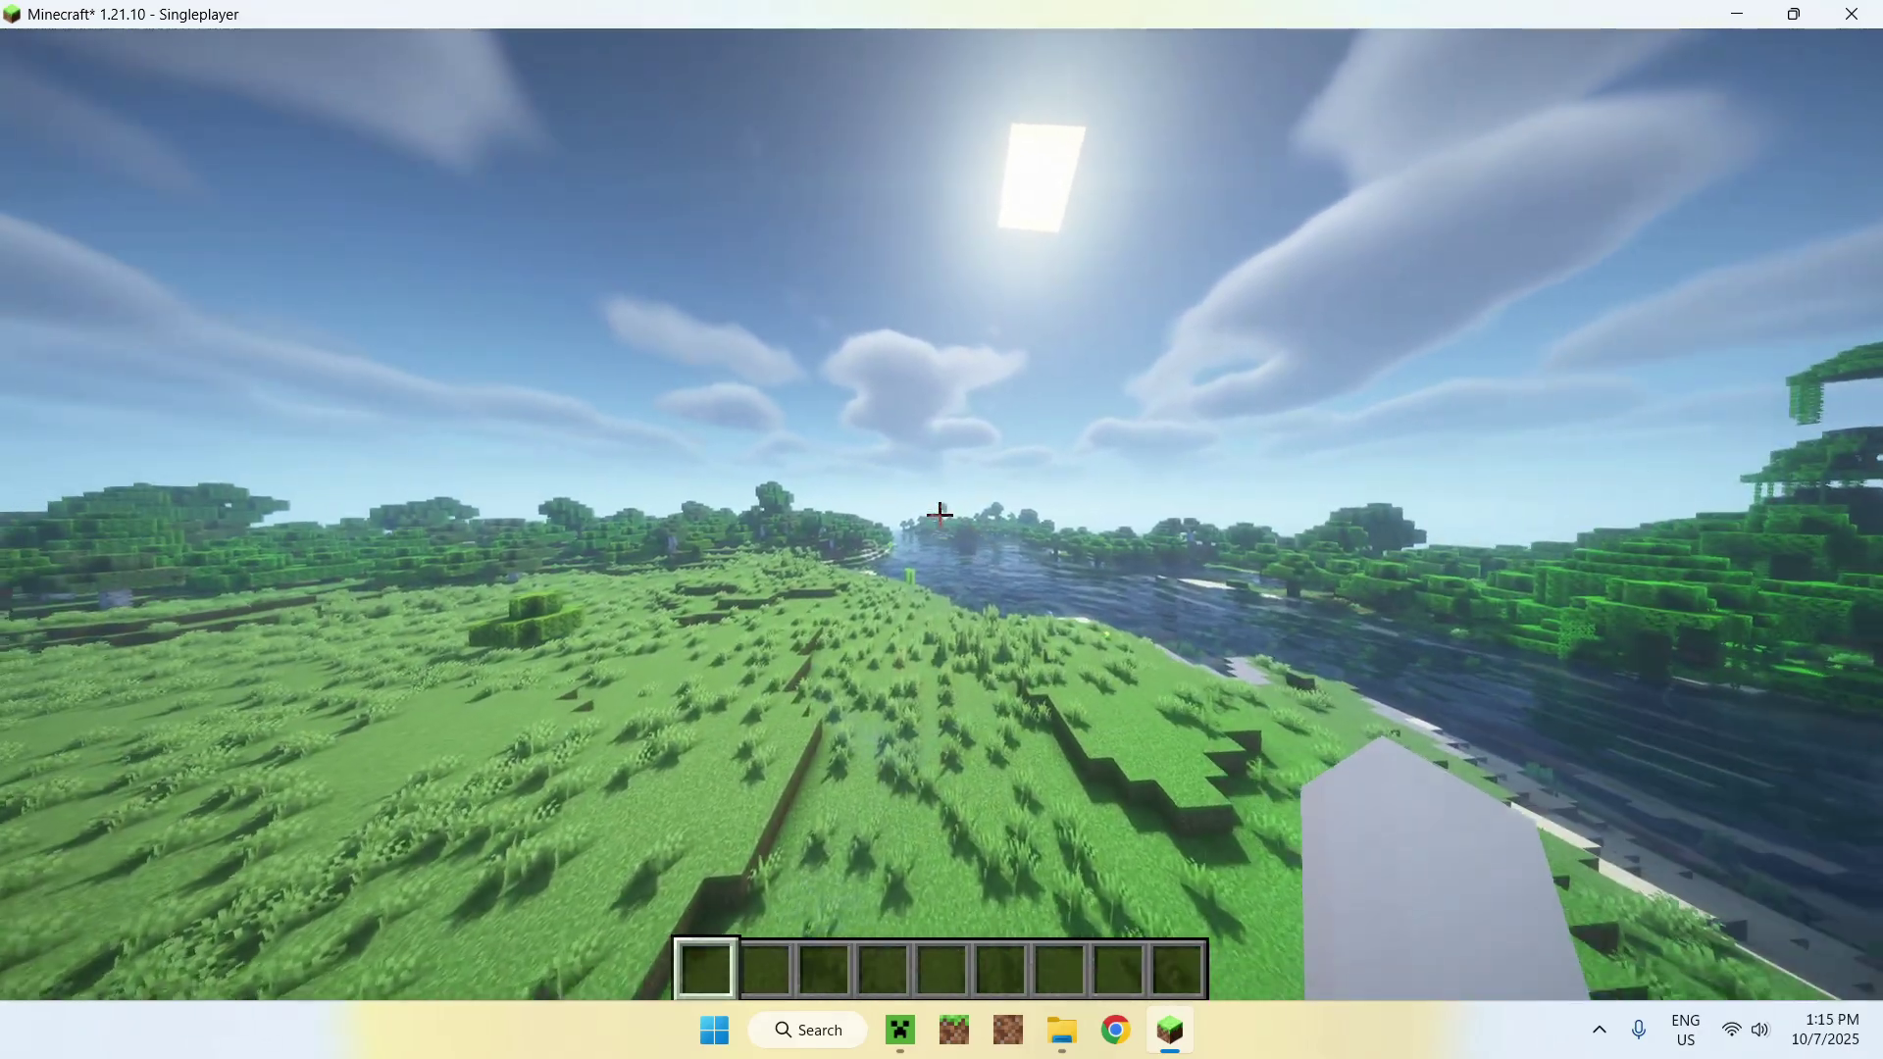
Step: Open the BSL shader pack's settings, browse the Lighting options, and back out of the configuration
key(Escape)
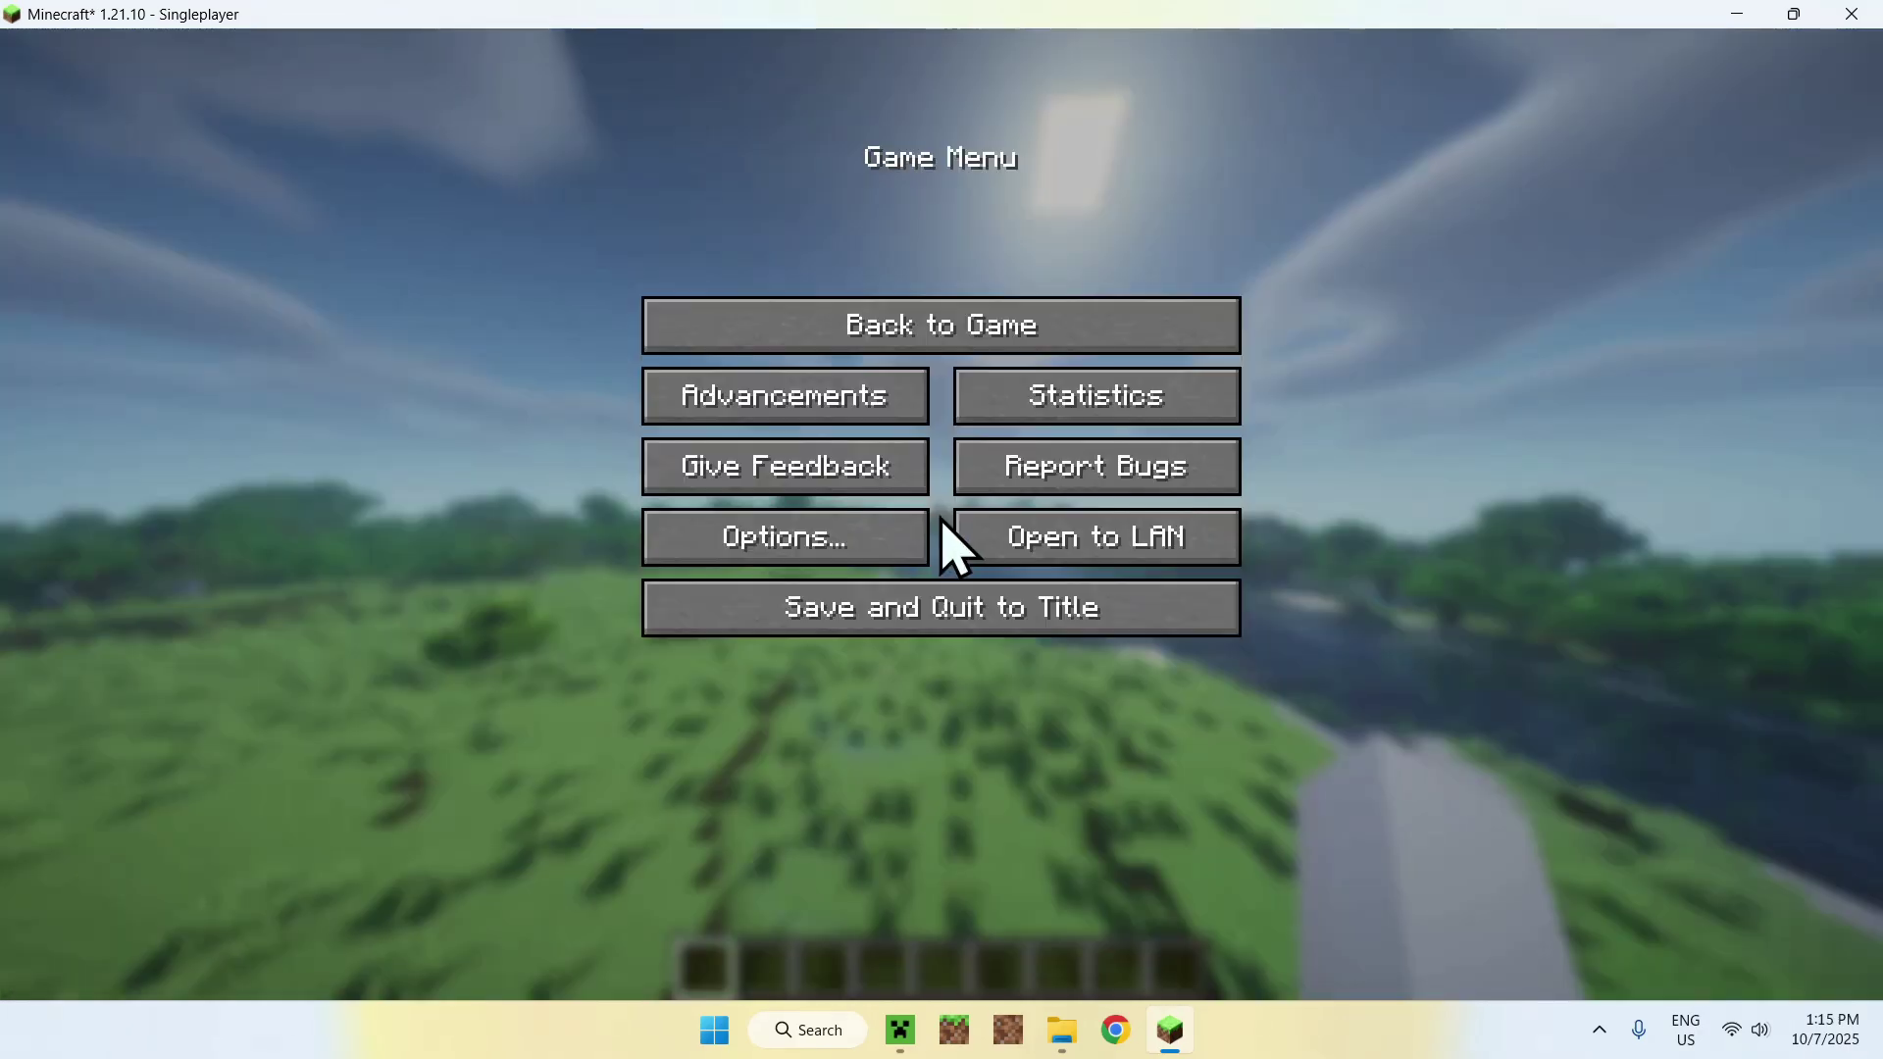
click(797, 543)
click(731, 402)
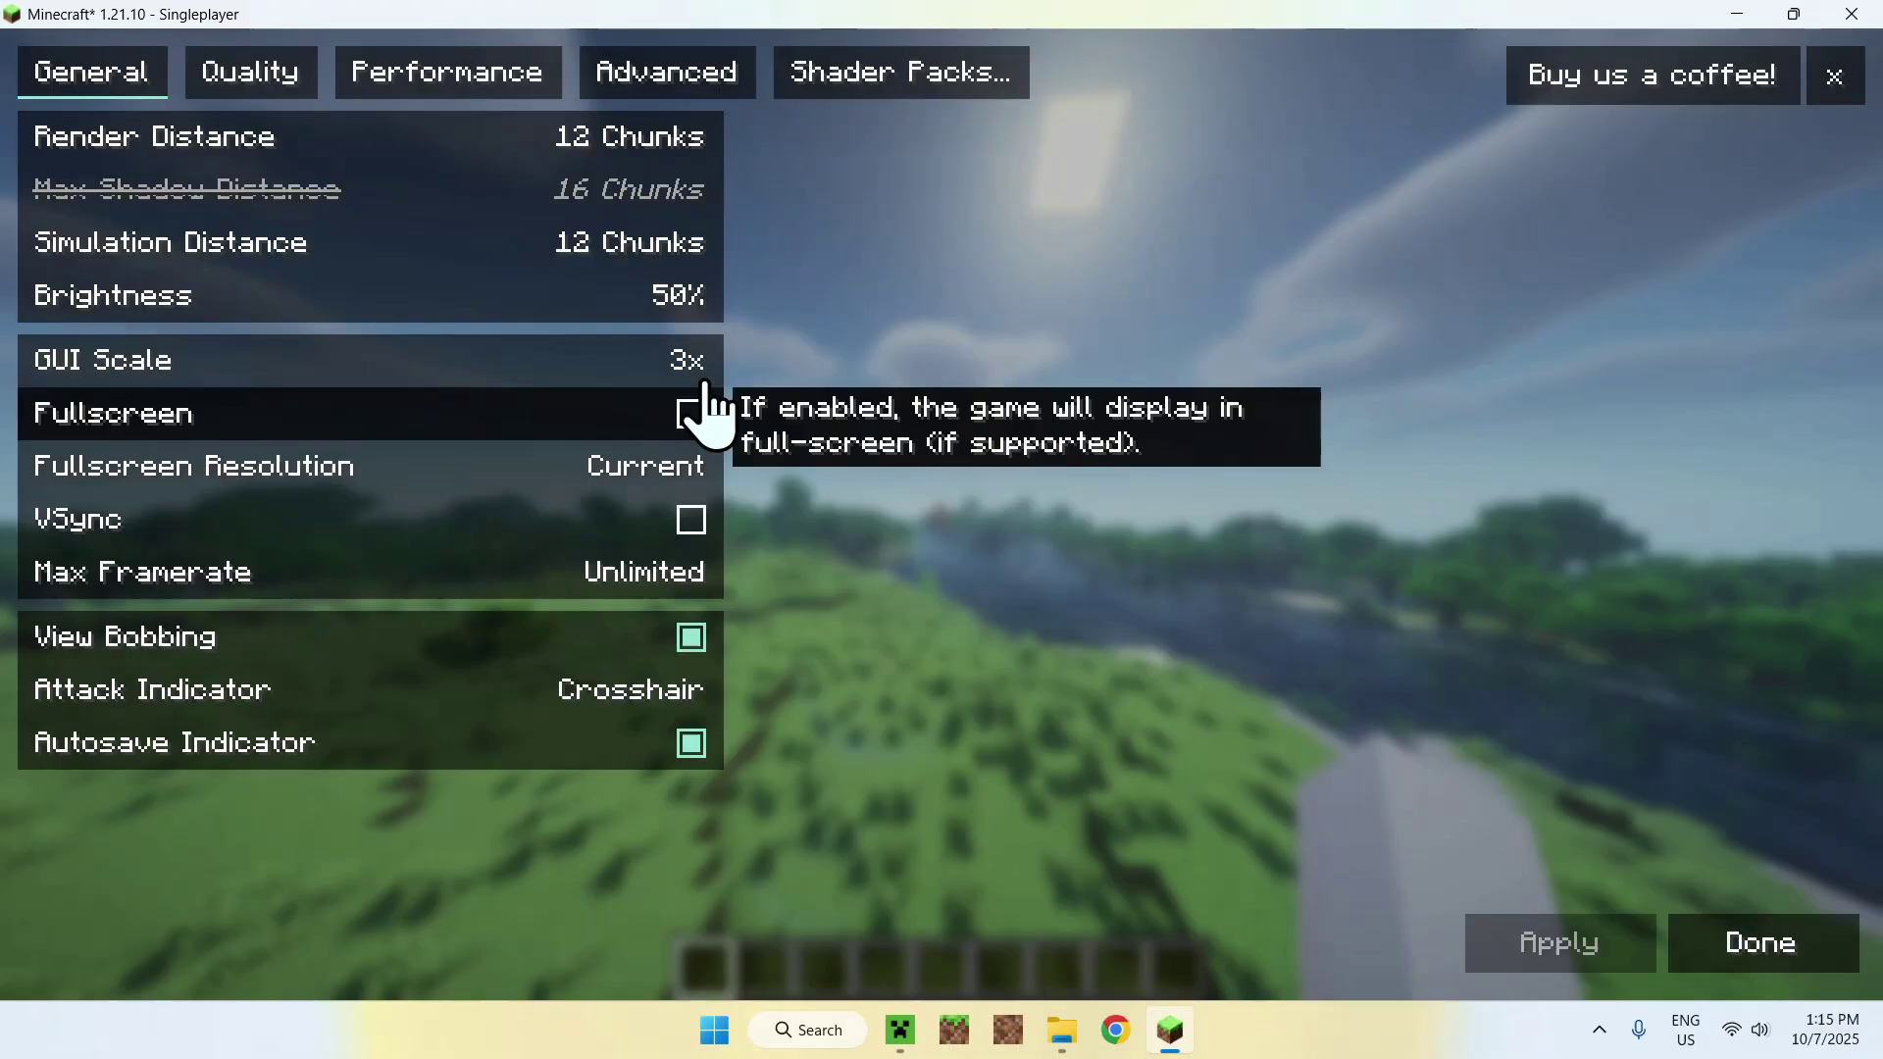
click(897, 89)
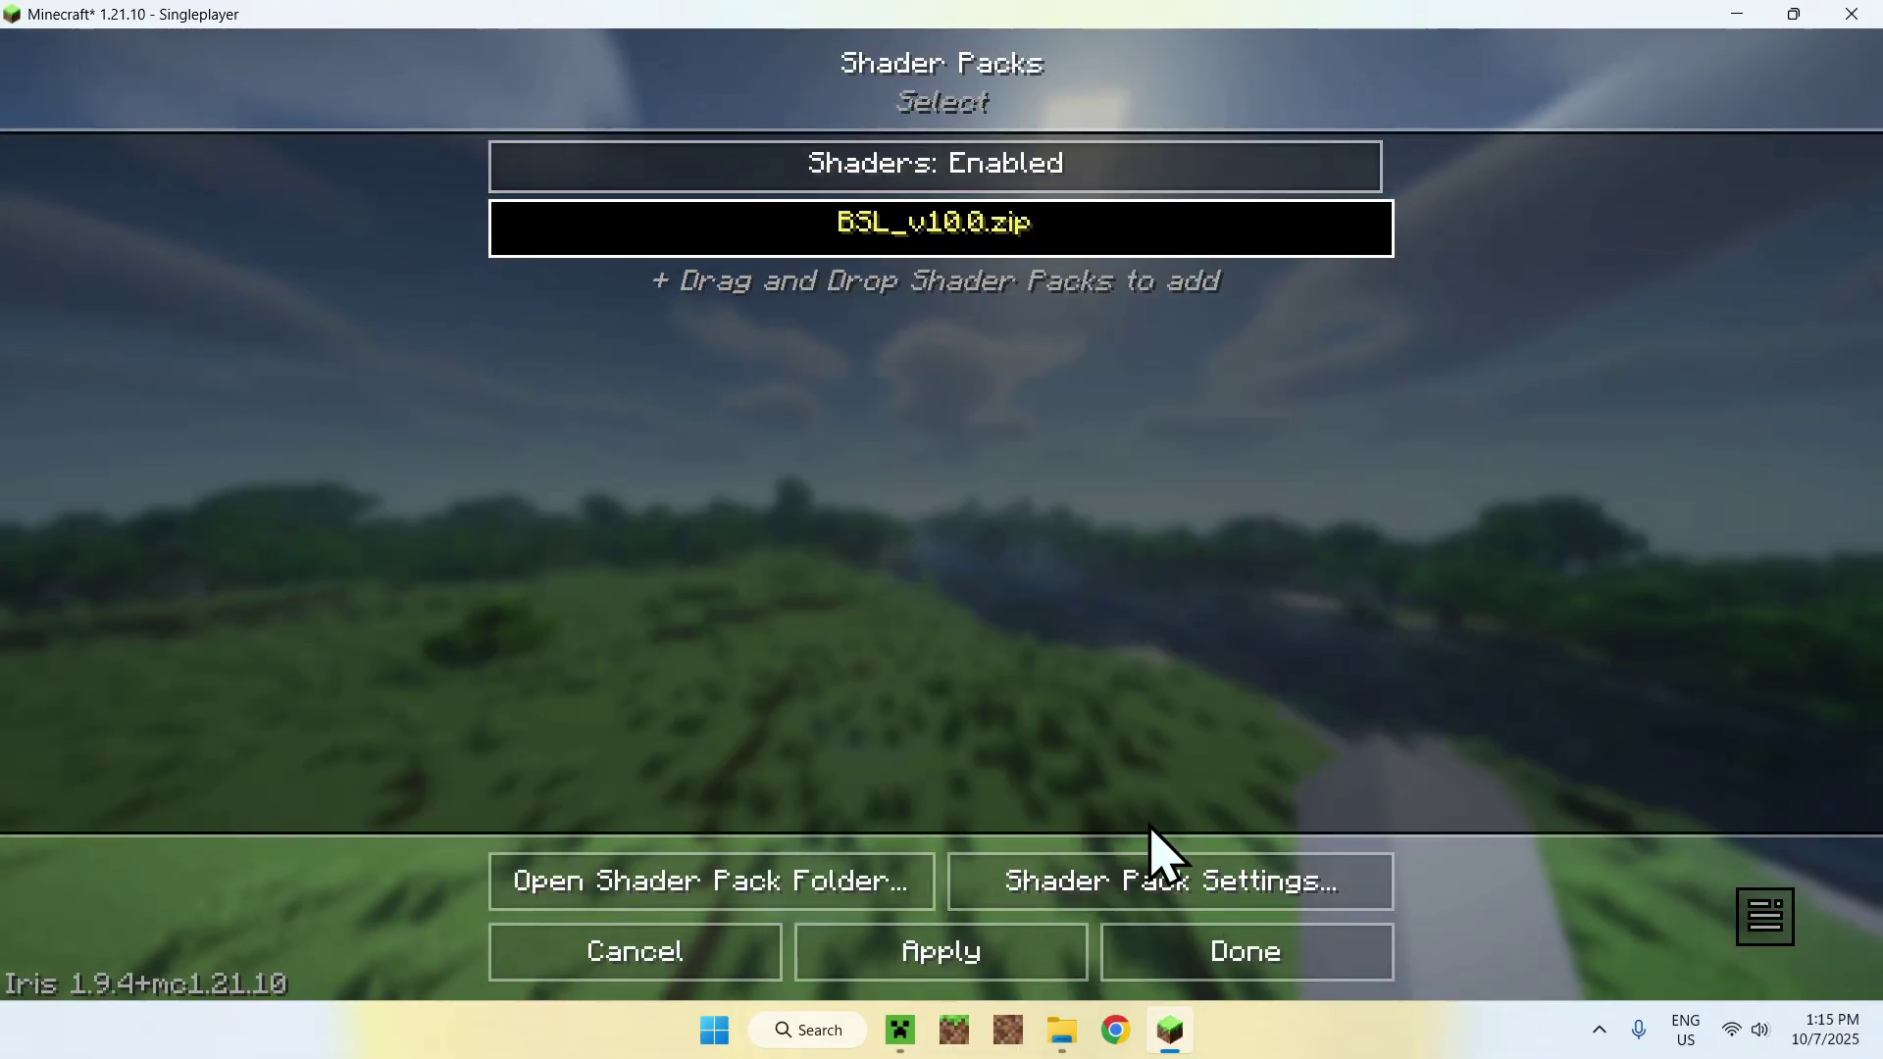
click(1157, 883)
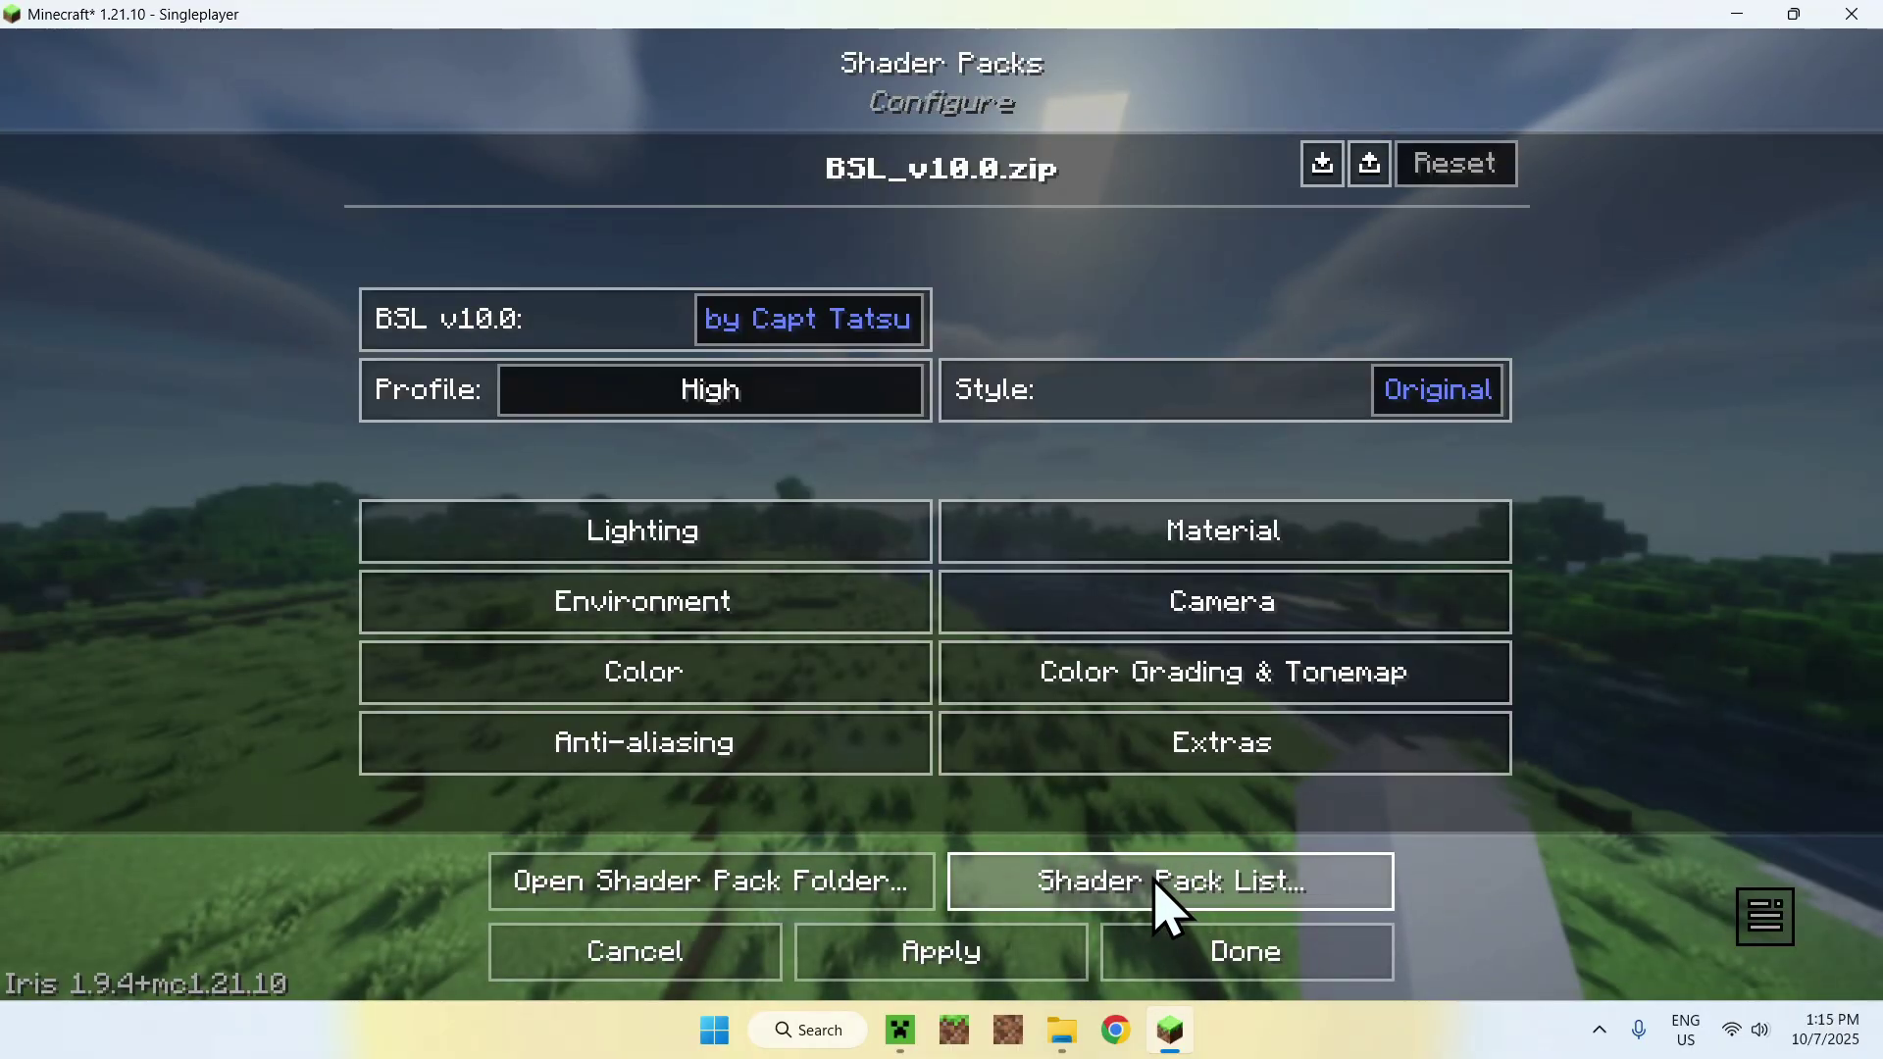
click(768, 534)
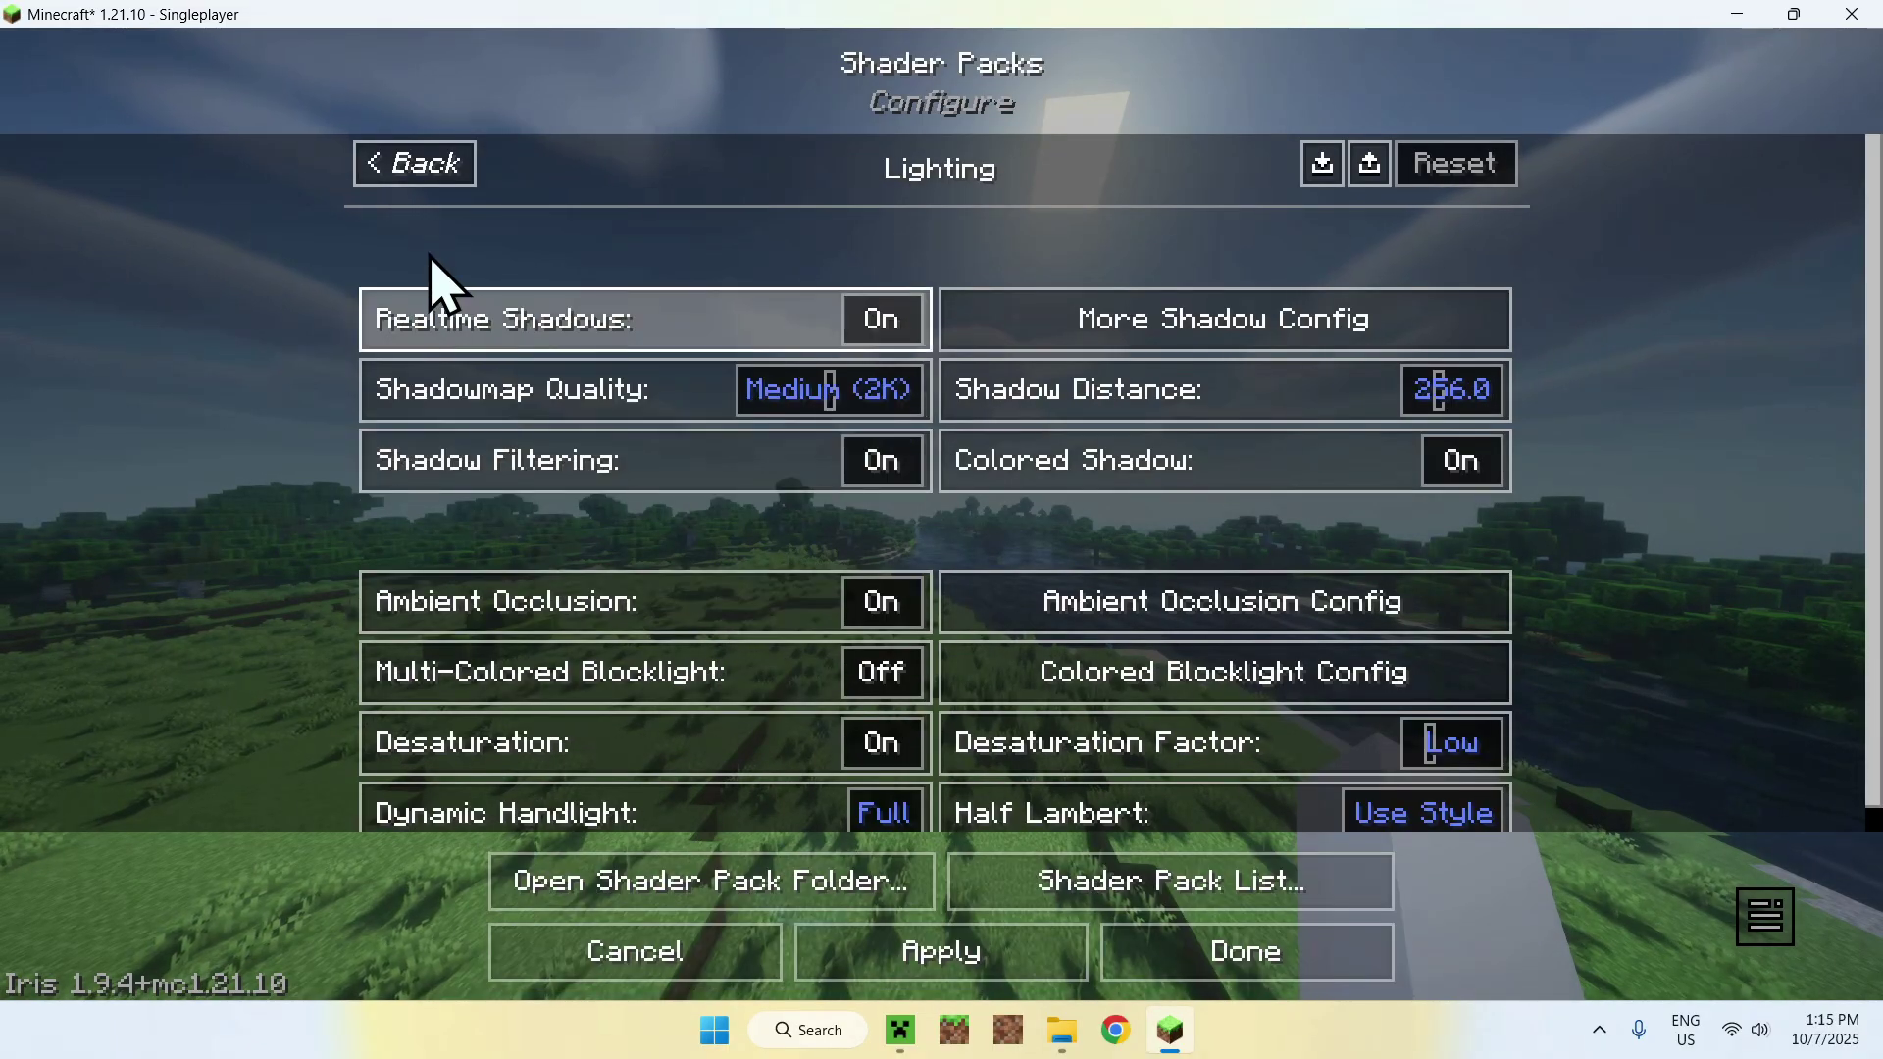
click(420, 163)
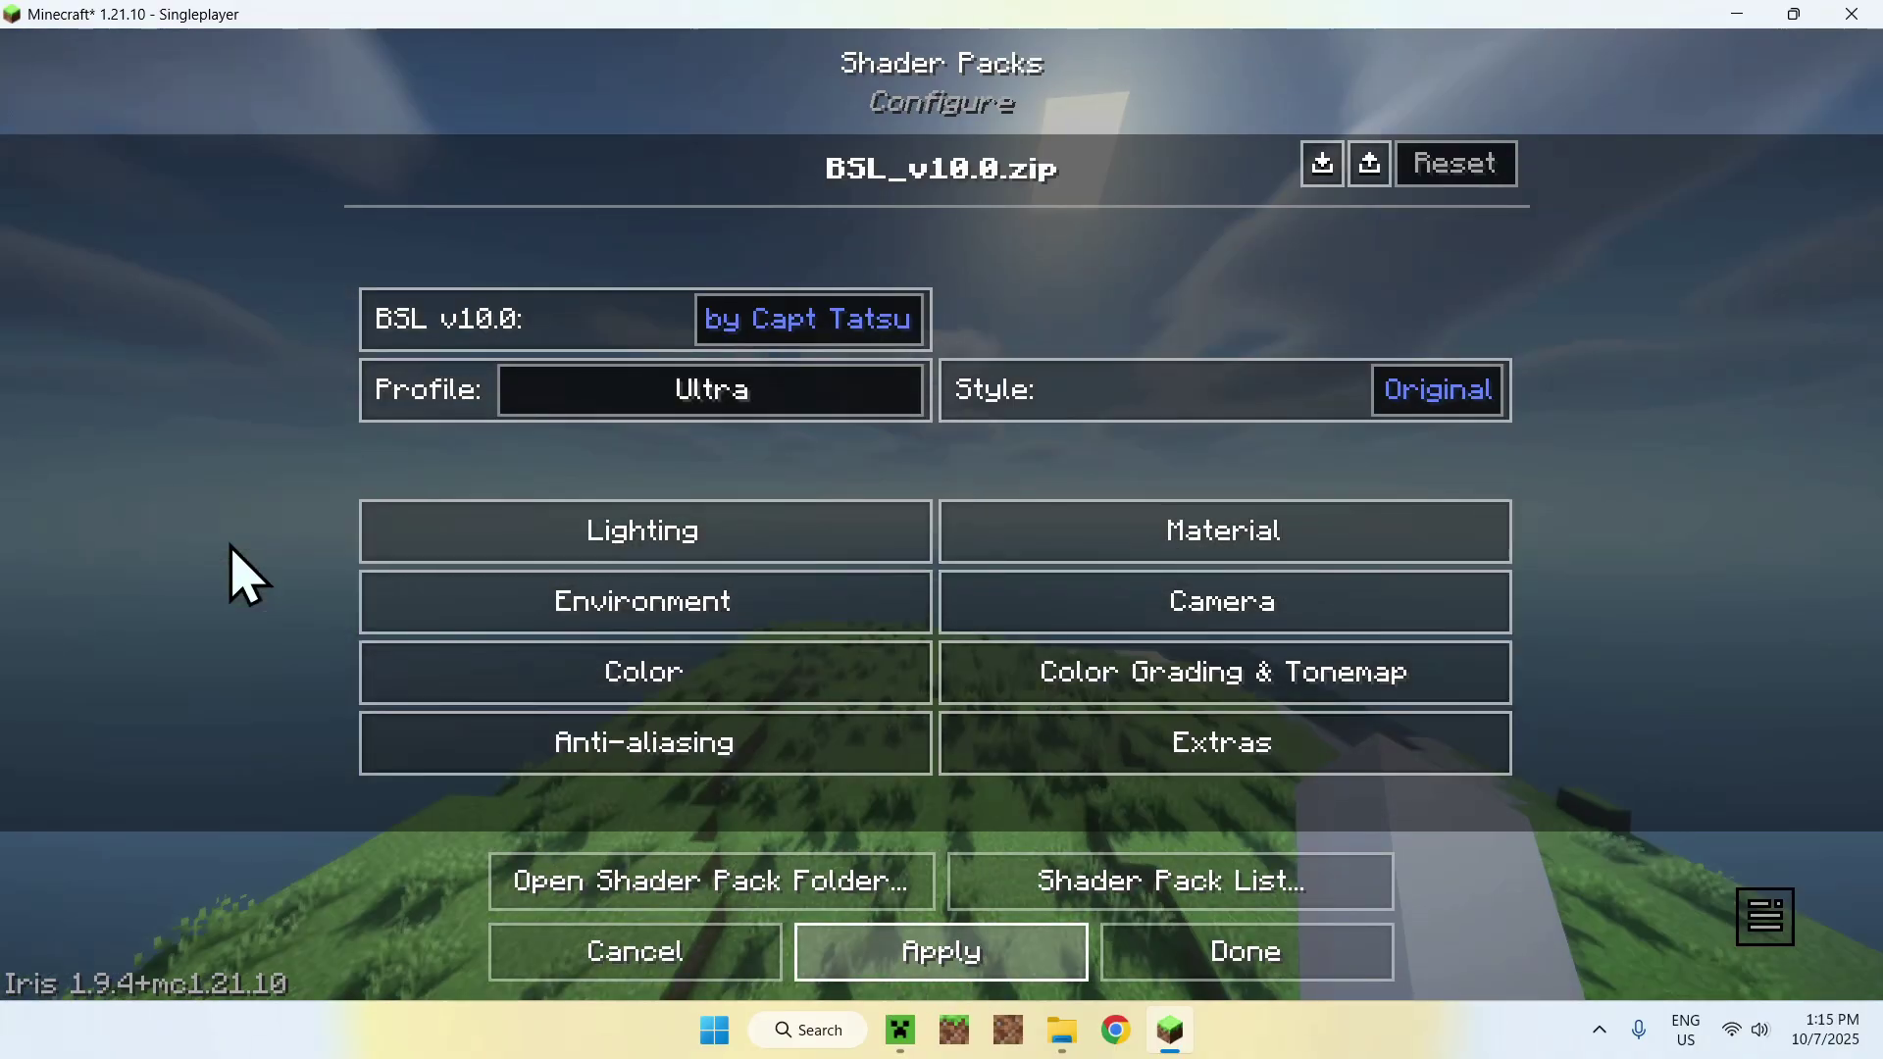
key(Escape)
Step: Resume play and walk through the tall grass onto the grassland by the river
key(Escape)
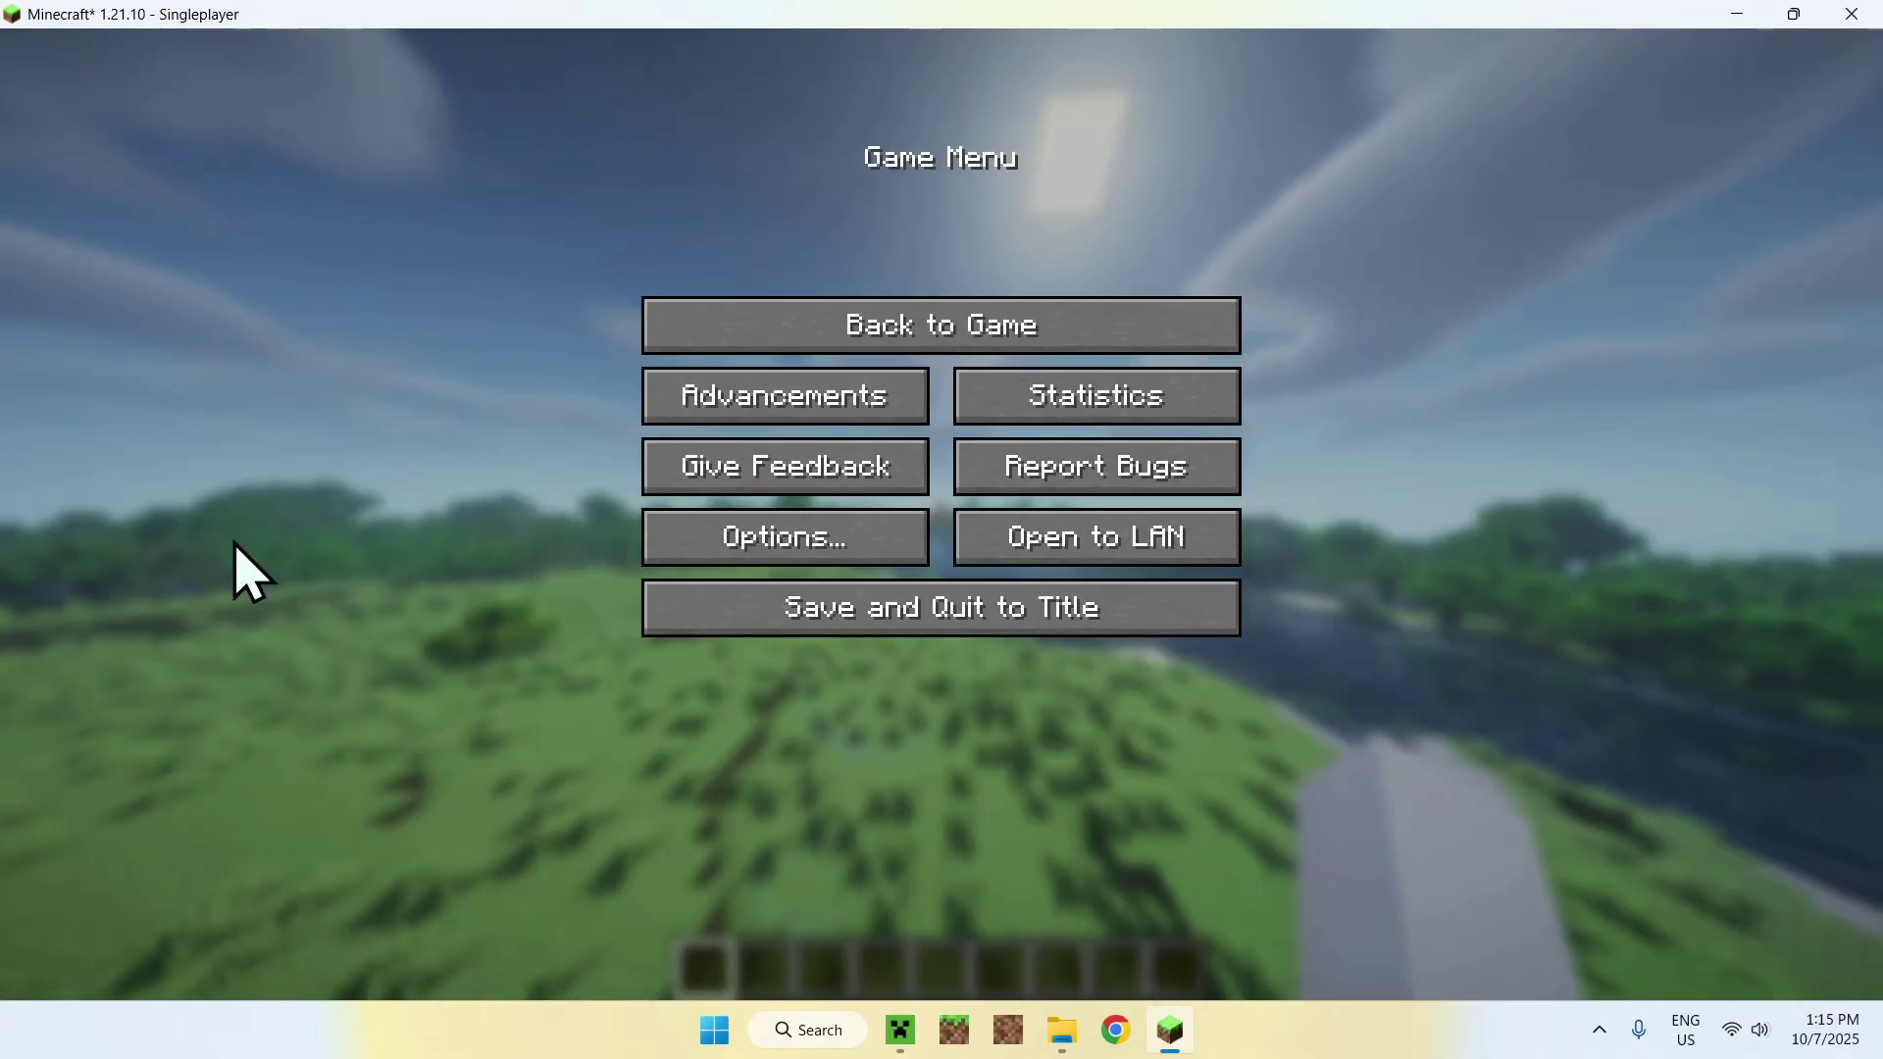
key(Escape)
key(w)
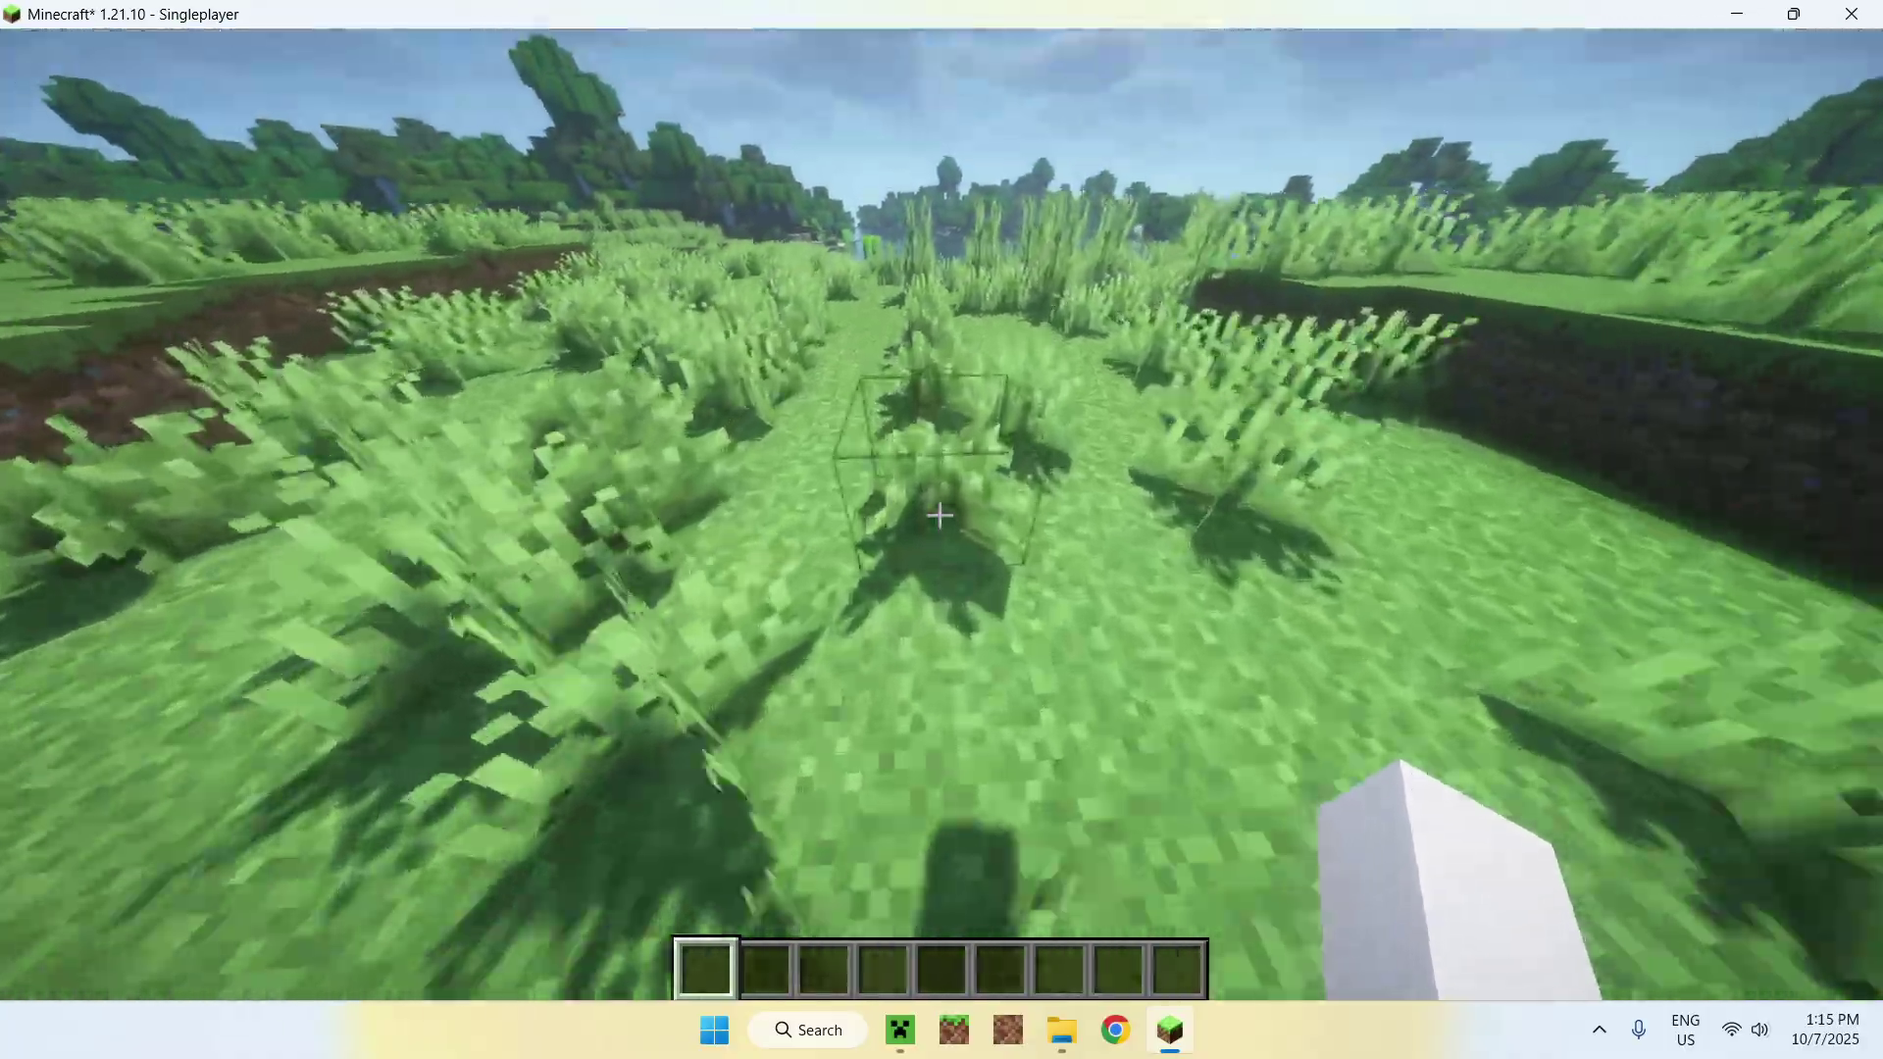
key(w)
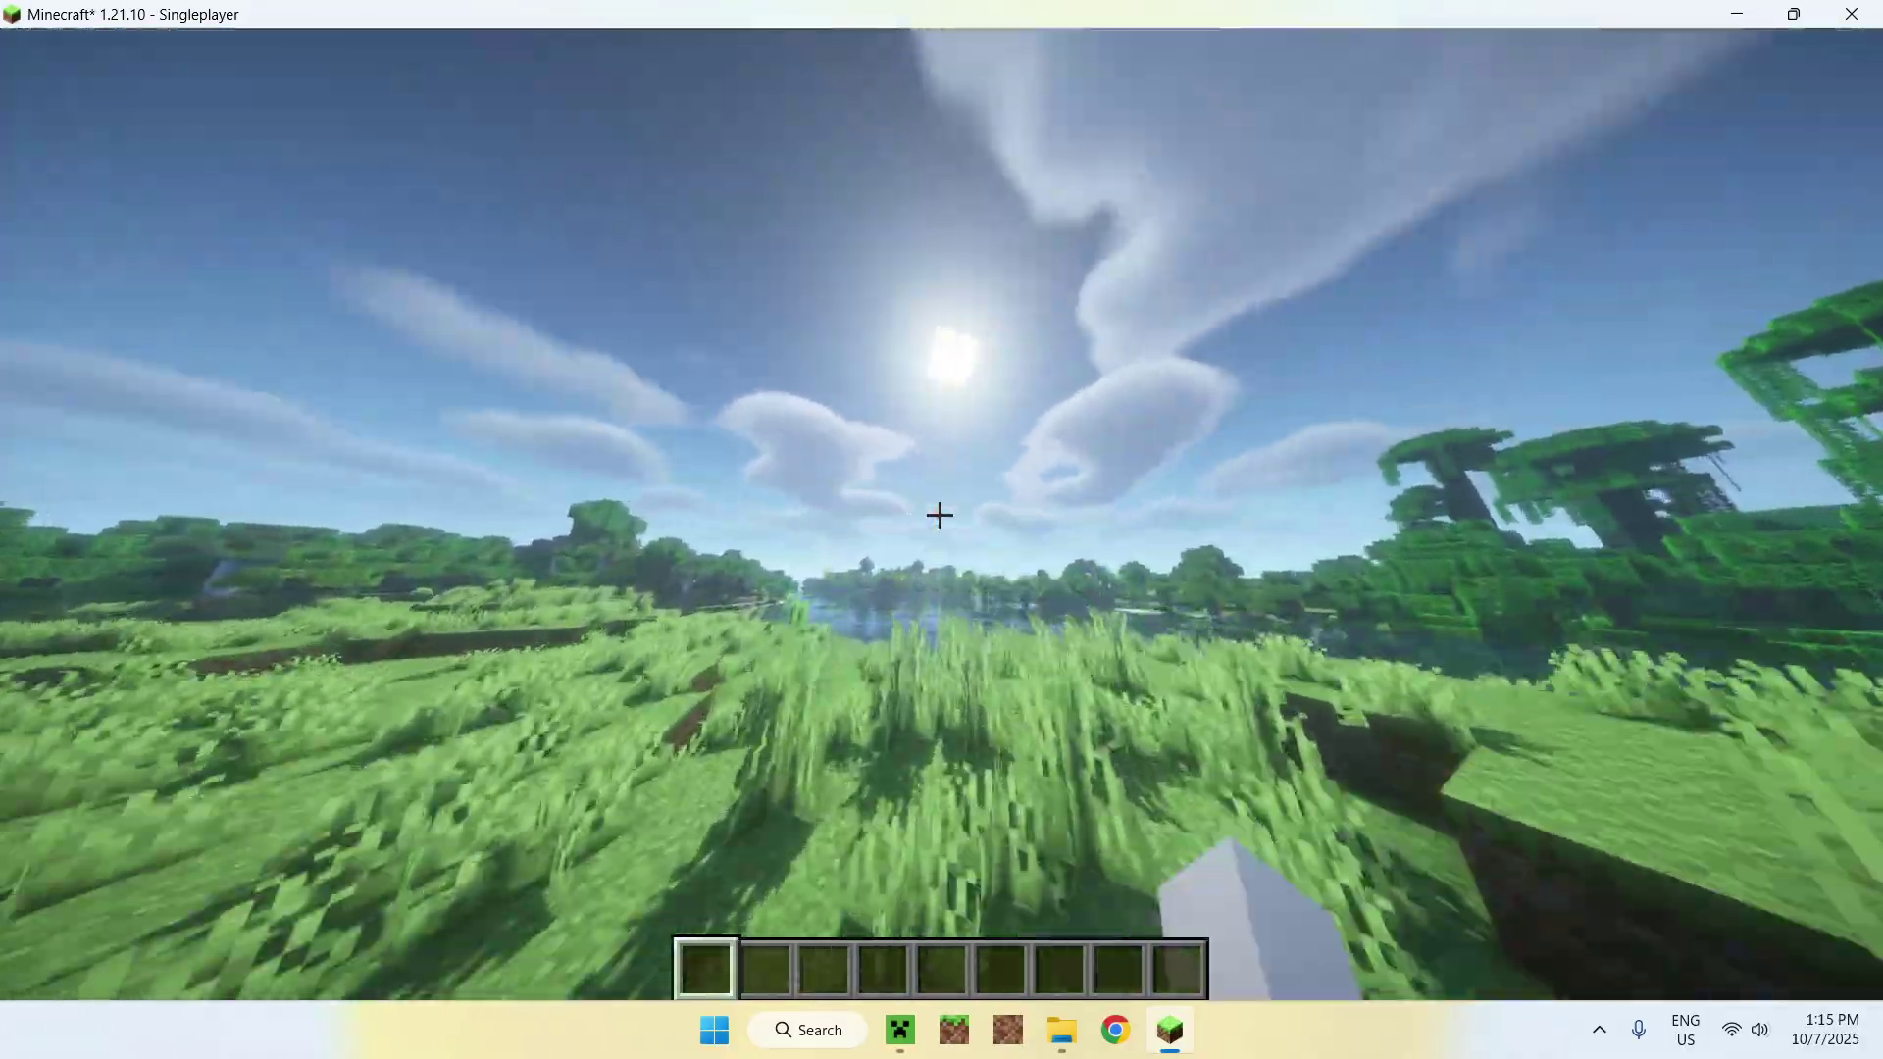
key(w)
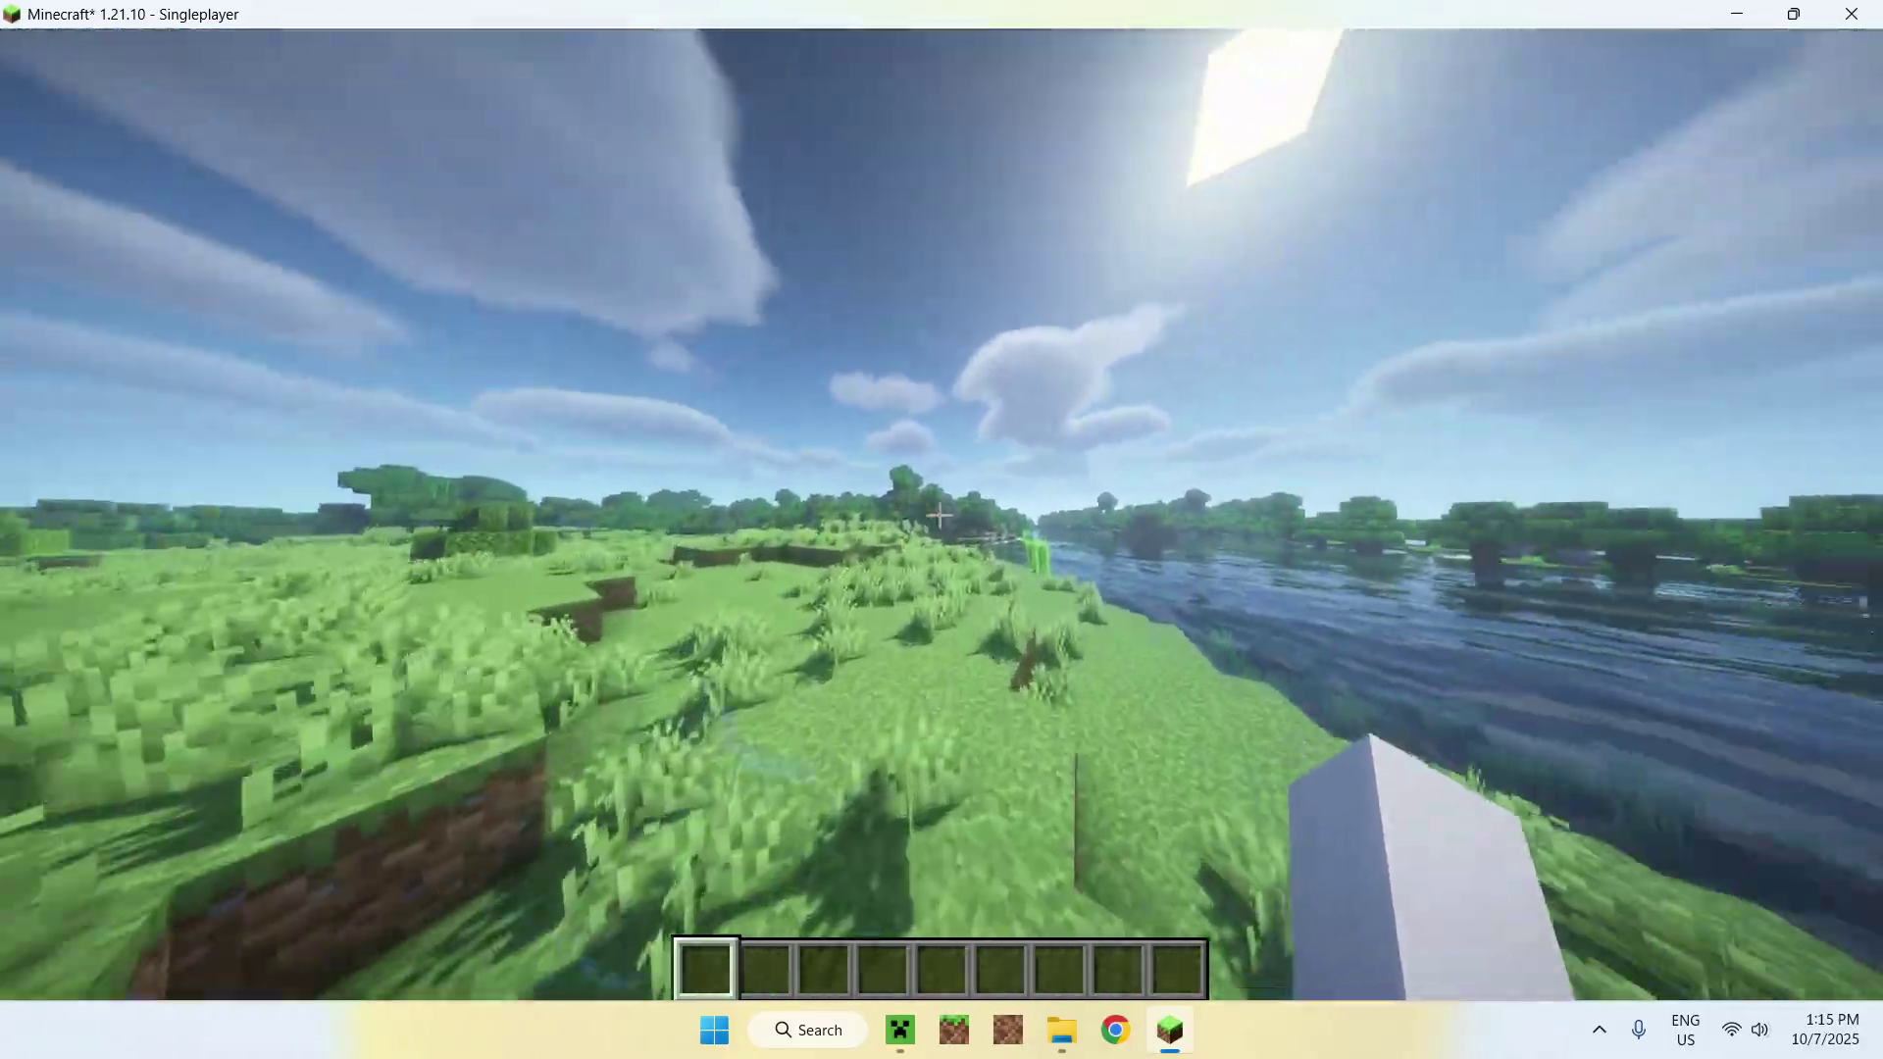